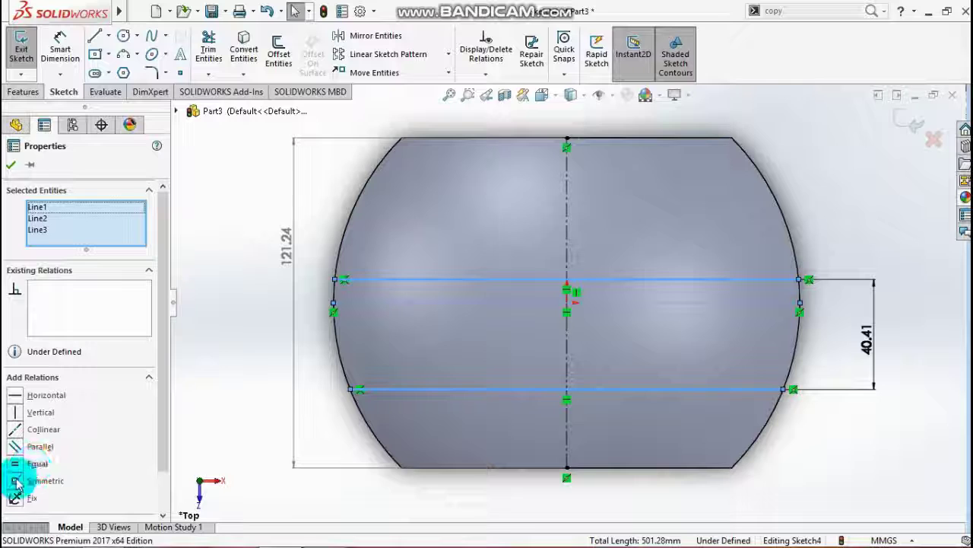
Step: Make the two horizontal sketch lines symmetric about the horizontal centerline and exit the sketch
{"action": "left_click", "coordinate": [17, 483]}
{"action": "left_click", "coordinate": [9, 167]}
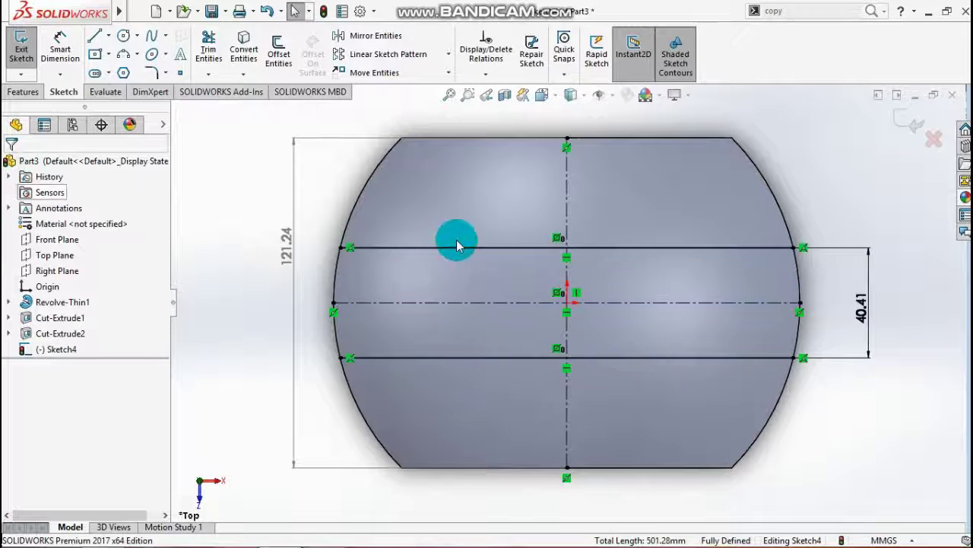
{"action": "left_click", "coordinate": [905, 117]}
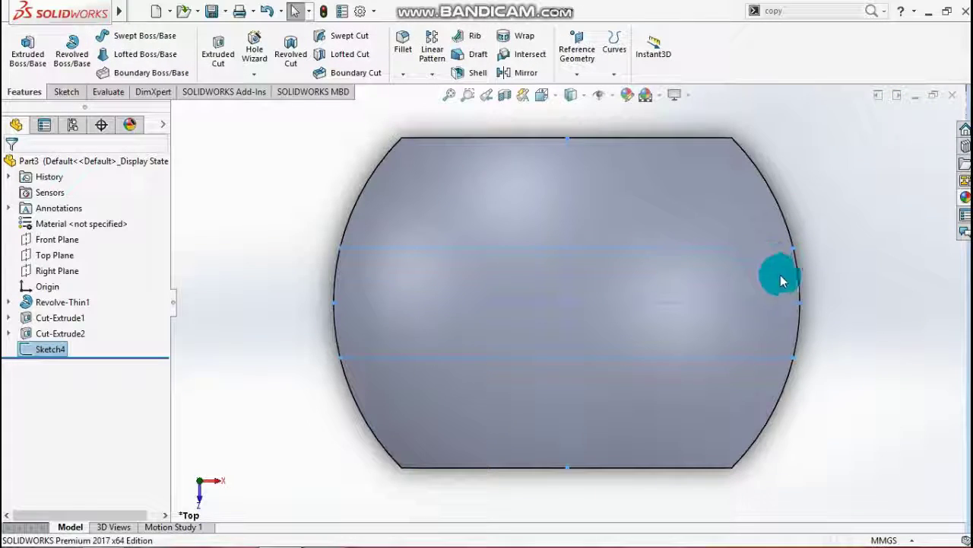
Step: Split the curved part with Sketch4 as the trim tool, marking body 2, the middle section, as a resulting body
{"action": "middle_click_drag", "start_coordinate": [907, 326], "coordinate": [700, 413]}
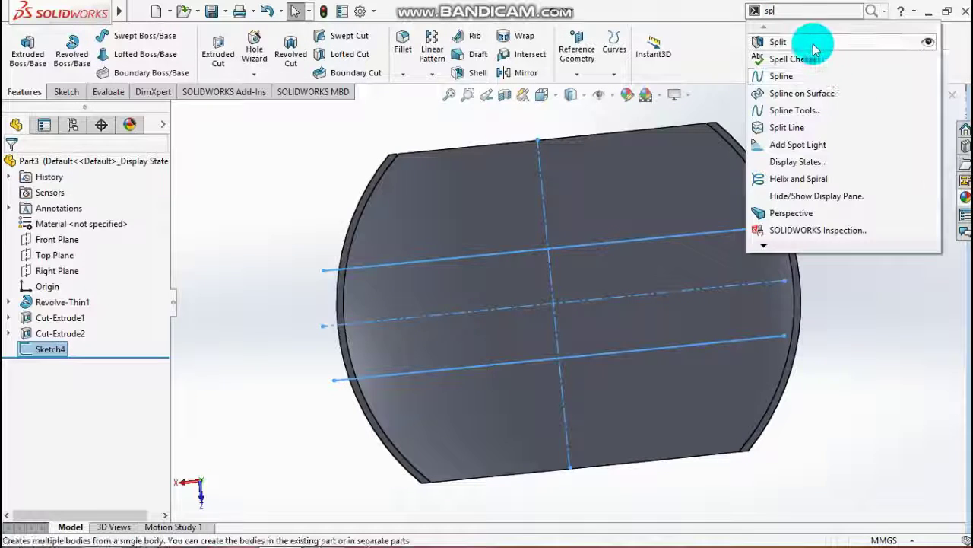
{"action": "left_click", "coordinate": [808, 41]}
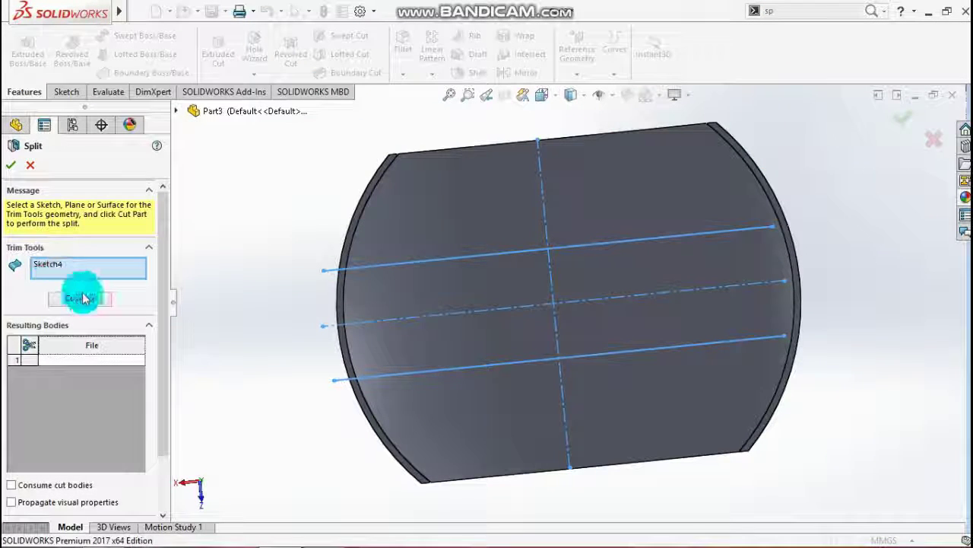
{"action": "left_click", "coordinate": [79, 298]}
{"action": "left_click", "coordinate": [93, 397]}
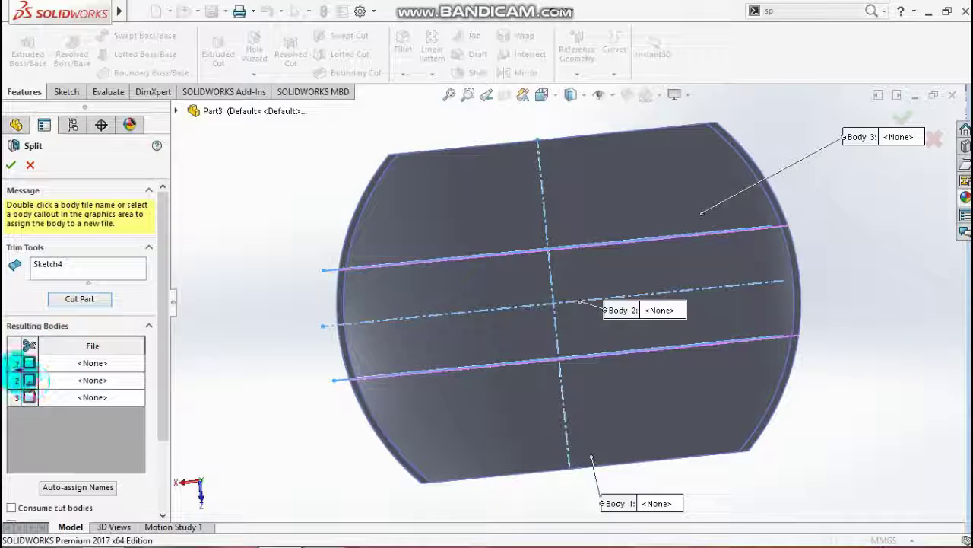
{"action": "left_click", "coordinate": [28, 380]}
{"action": "middle_click_drag", "start_coordinate": [271, 413], "coordinate": [377, 412]}
{"action": "left_click", "coordinate": [11, 164]}
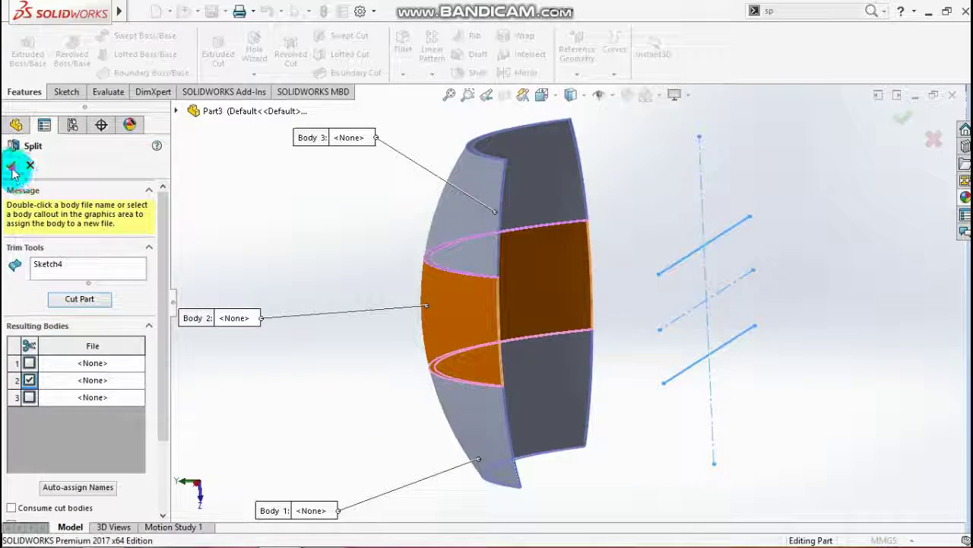
Step: Hide Sketch4, the sketch used for the split
{"action": "mouse_move", "coordinate": [263, 314]}
{"action": "middle_mouse_down"}
{"action": "mouse_move", "coordinate": [370, 369]}
{"action": "mouse_move", "coordinate": [413, 341]}
{"action": "mouse_move", "coordinate": [406, 367]}
{"action": "mouse_move", "coordinate": [380, 369]}
{"action": "middle_mouse_up"}
{"action": "right_click", "coordinate": [30, 349]}
{"action": "right_click", "coordinate": [38, 367]}
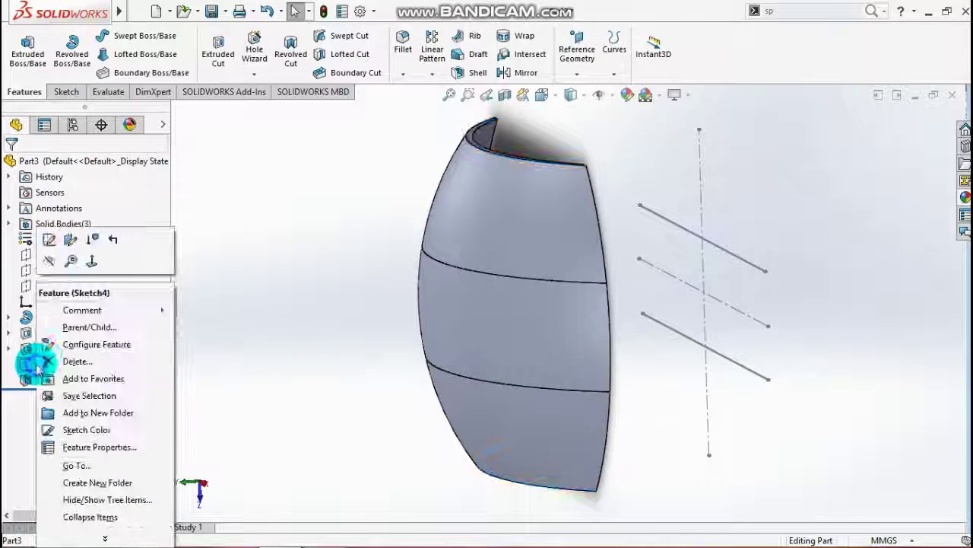
{"action": "left_click", "coordinate": [50, 260]}
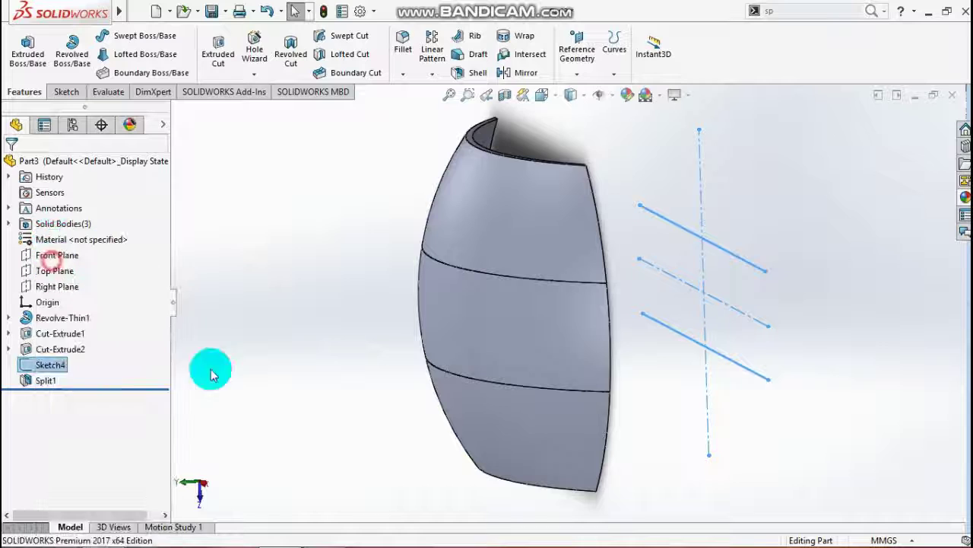
{"action": "left_click", "coordinate": [337, 424]}
Step: Set up a symmetric fillet with a 1 mm radius on the middle body's outer edge at the upper split seam
{"action": "mouse_move", "coordinate": [803, 352]}
{"action": "middle_mouse_down"}
{"action": "mouse_move", "coordinate": [735, 341]}
{"action": "mouse_move", "coordinate": [846, 344]}
{"action": "mouse_move", "coordinate": [837, 354]}
{"action": "middle_mouse_up"}
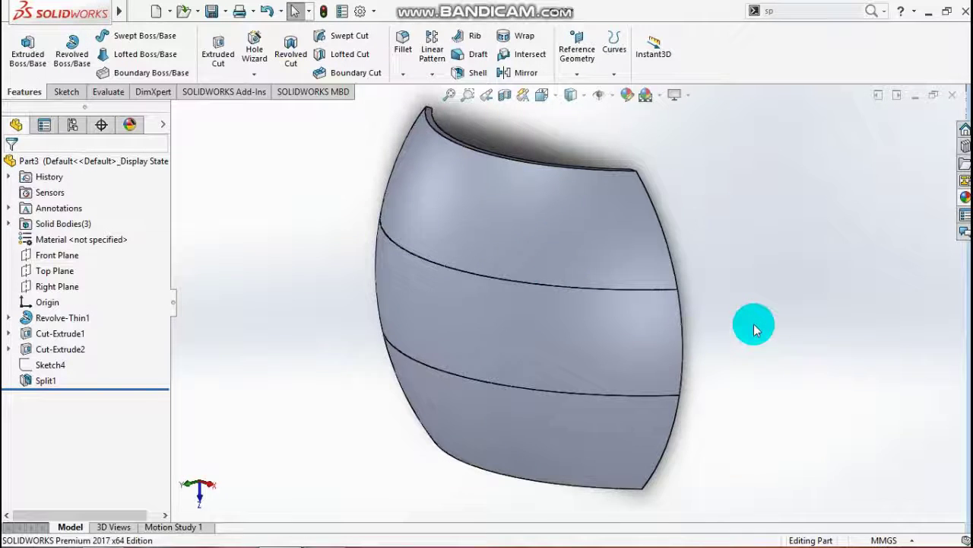
{"action": "middle_click_drag", "start_coordinate": [755, 329], "coordinate": [714, 344]}
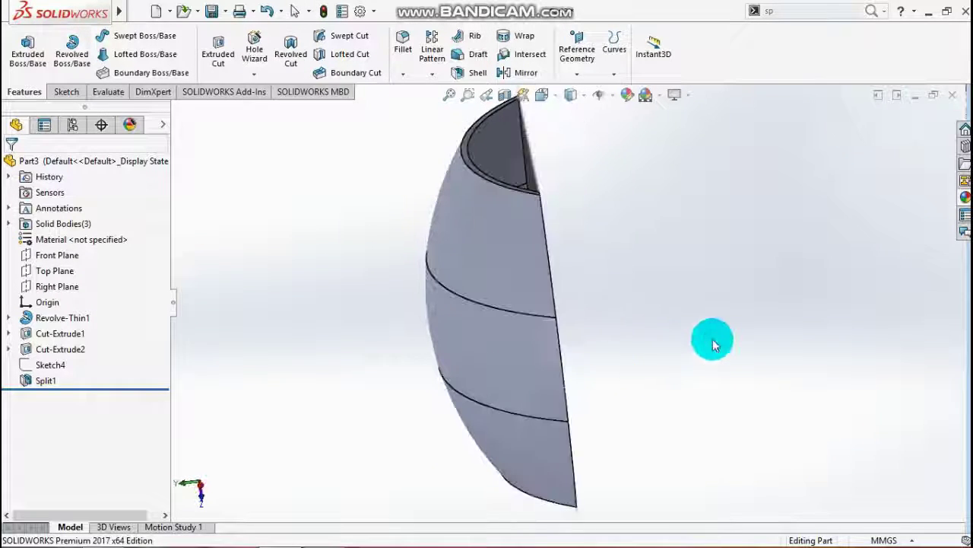
{"action": "left_click", "coordinate": [405, 51]}
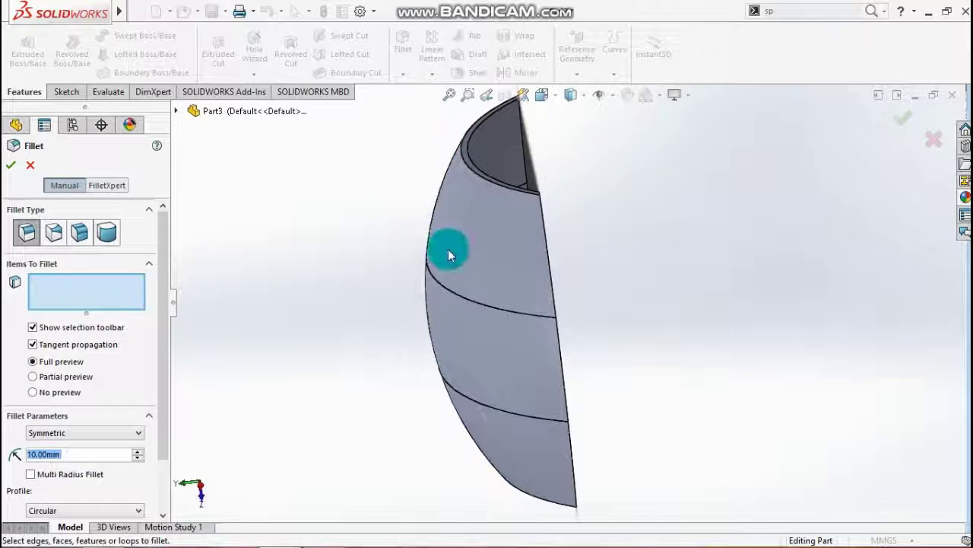
{"action": "scroll", "coordinate": [485, 336], "scroll_direction": "down", "scroll_amount": 3}
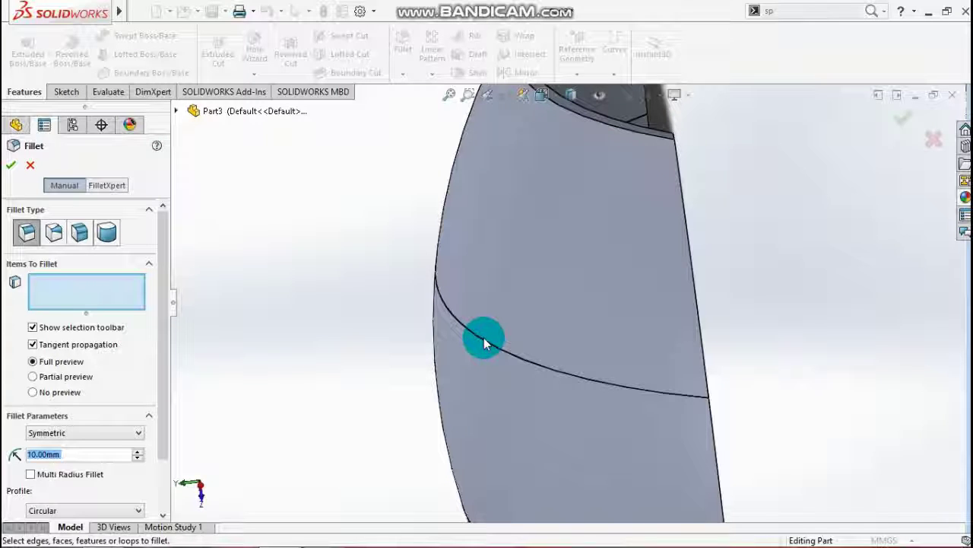
{"action": "left_click", "coordinate": [482, 337]}
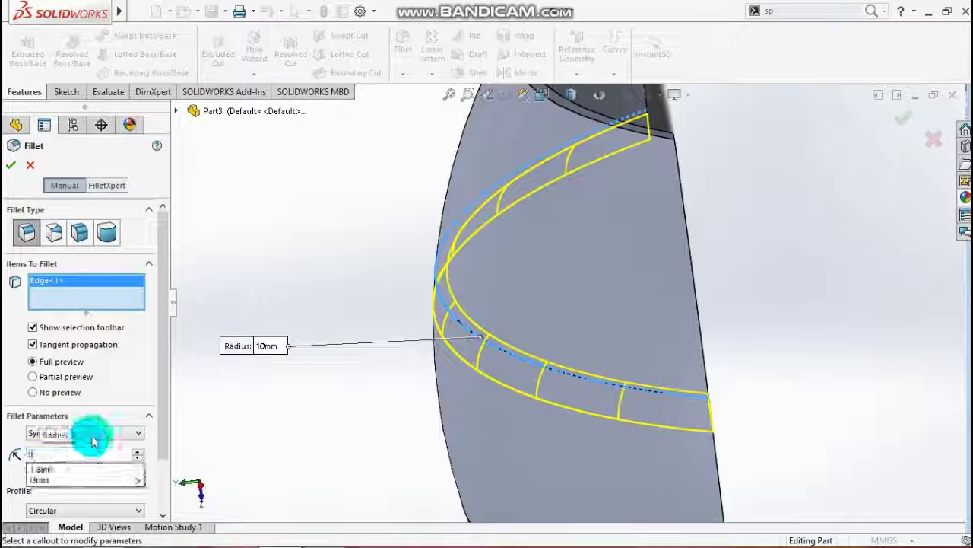
{"action": "key", "text": "Return"}
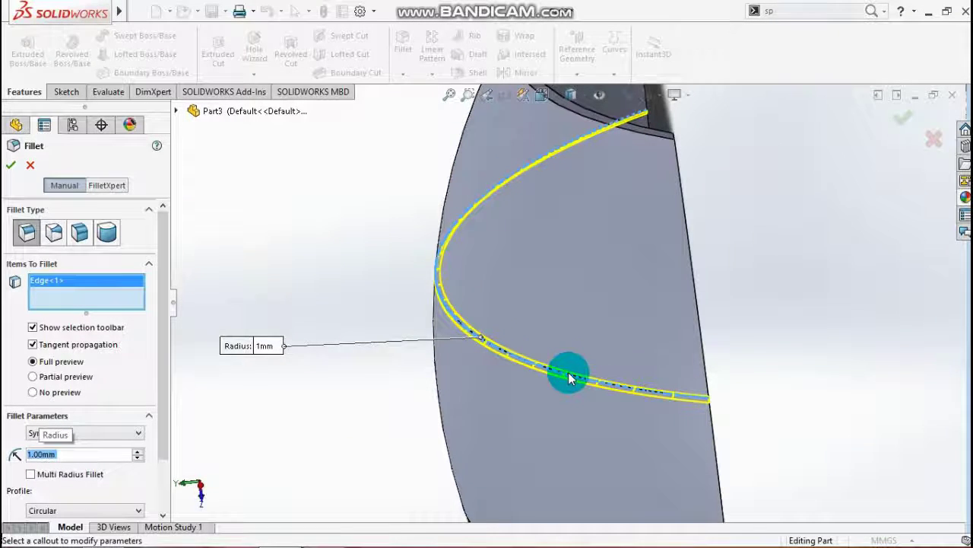
Step: Add the middle body's outer edge at the lower seam and its connected inner seam edges to the fillet, and apply it
{"action": "key", "text": "Up"}
{"action": "key", "text": "Up"}
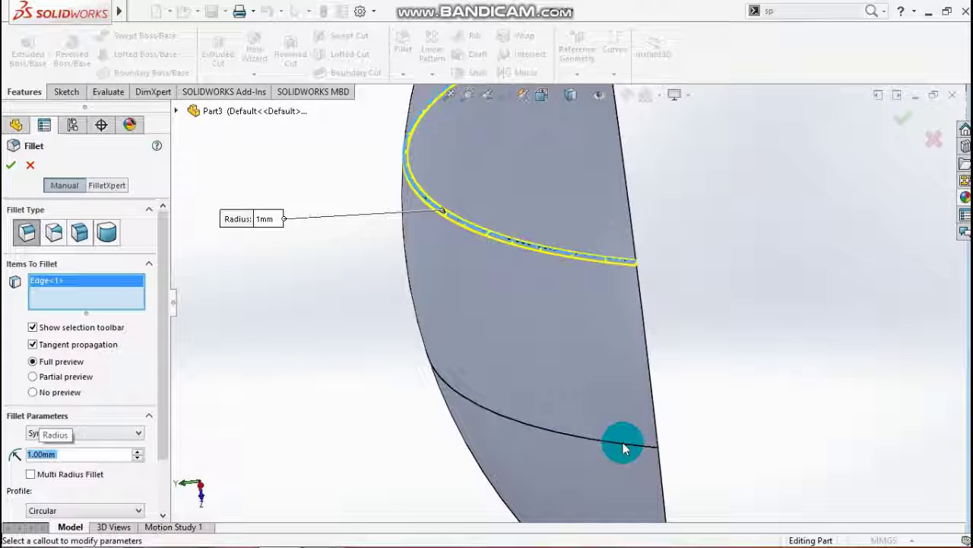
{"action": "left_click", "coordinate": [623, 444]}
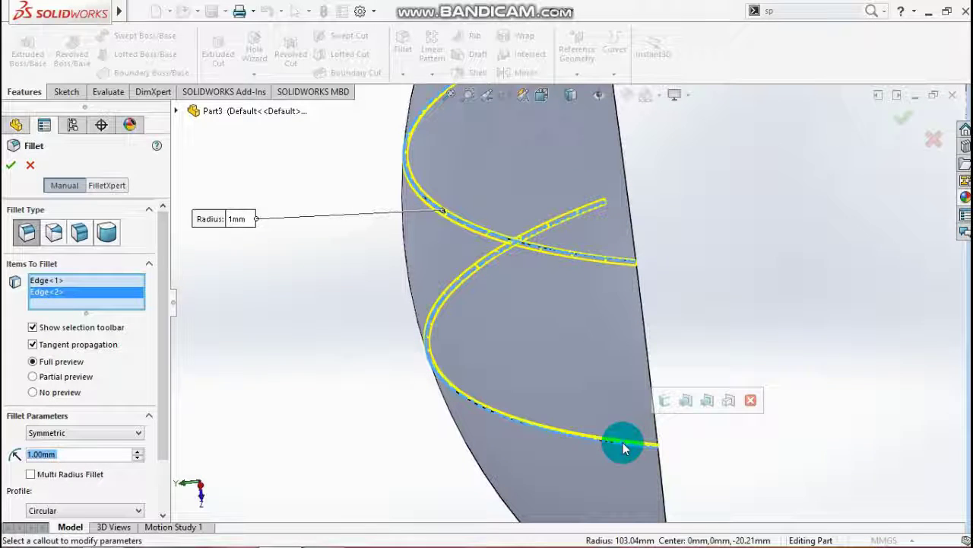
{"action": "left_click", "coordinate": [665, 401]}
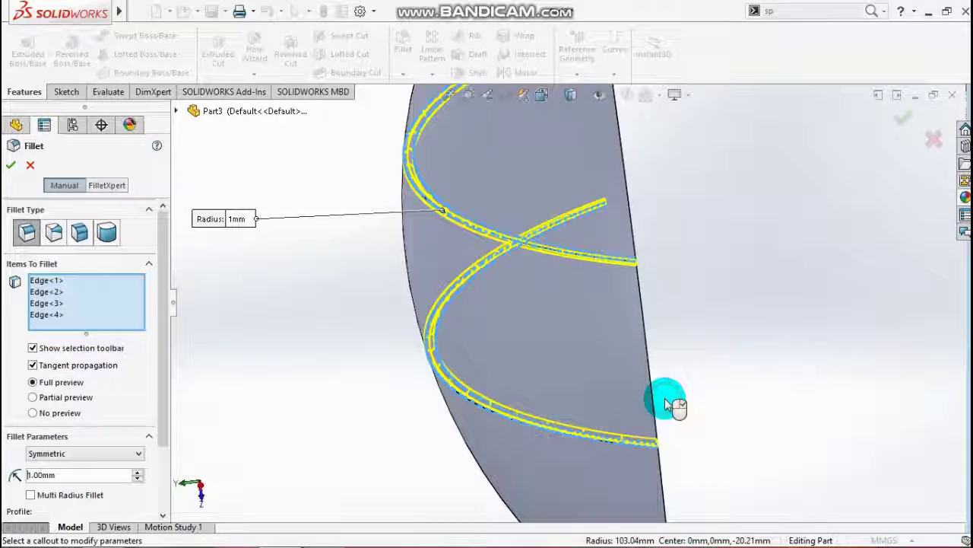
{"action": "middle_click_drag", "start_coordinate": [723, 392], "coordinate": [839, 165]}
{"action": "left_click", "coordinate": [903, 120]}
Step: Fillet the lower body's outer edge along the lower split seam with a 1 mm radius
{"action": "middle_click_drag", "start_coordinate": [730, 198], "coordinate": [585, 350]}
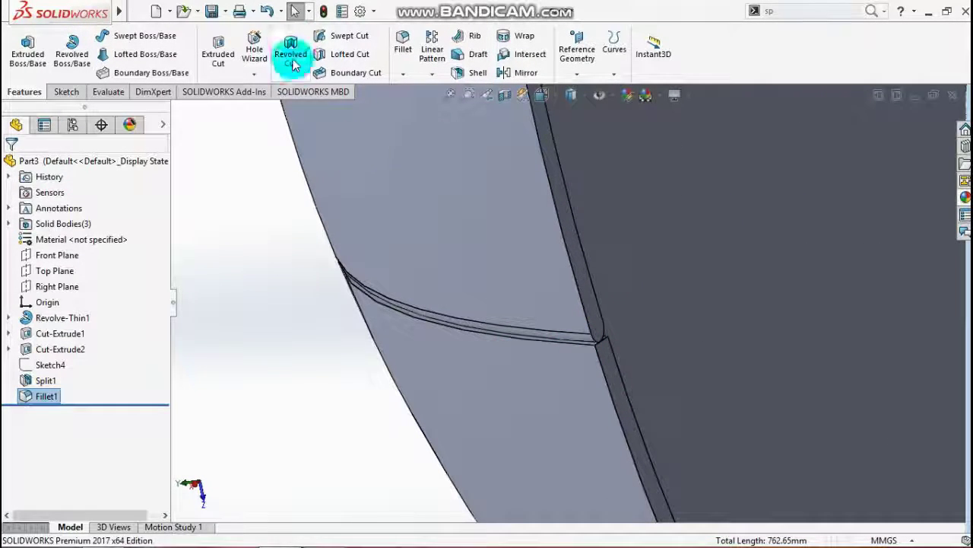
{"action": "left_click", "coordinate": [567, 342]}
{"action": "middle_click_drag", "start_coordinate": [504, 241], "coordinate": [576, 200]}
{"action": "middle_click_drag", "start_coordinate": [563, 267], "coordinate": [591, 180]}
{"action": "left_click", "coordinate": [576, 194]}
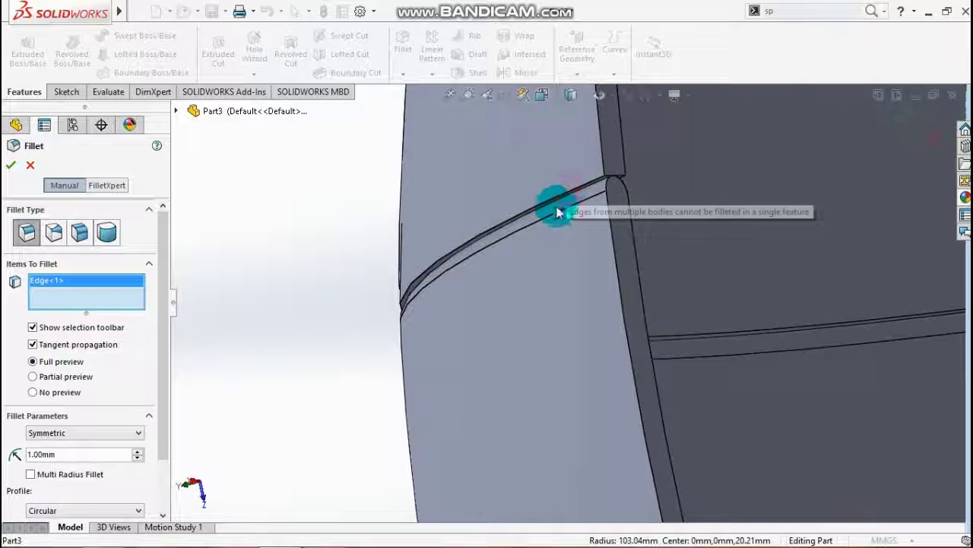
{"action": "middle_click_drag", "start_coordinate": [560, 198], "coordinate": [694, 478]}
{"action": "scroll", "coordinate": [694, 472], "scroll_direction": "down", "scroll_amount": 6}
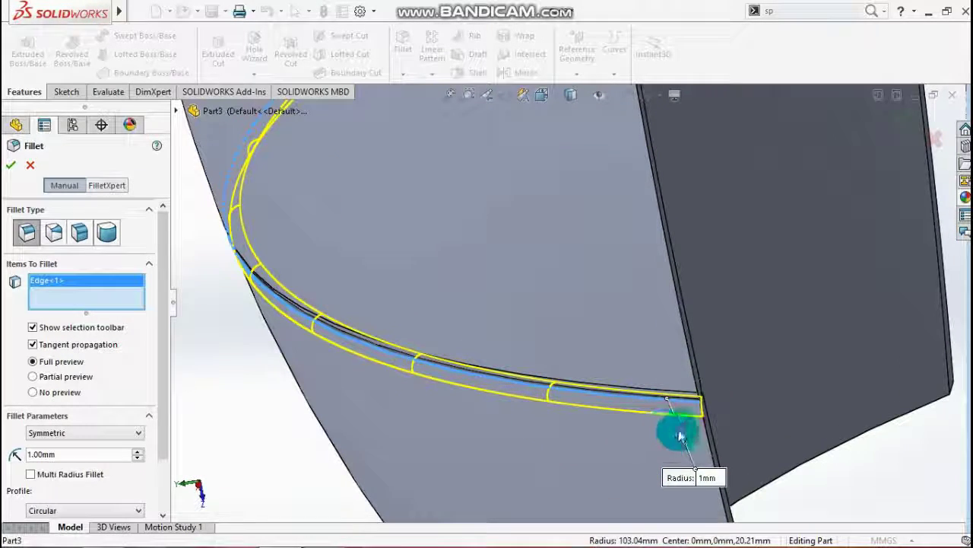
{"action": "left_click", "coordinate": [9, 167]}
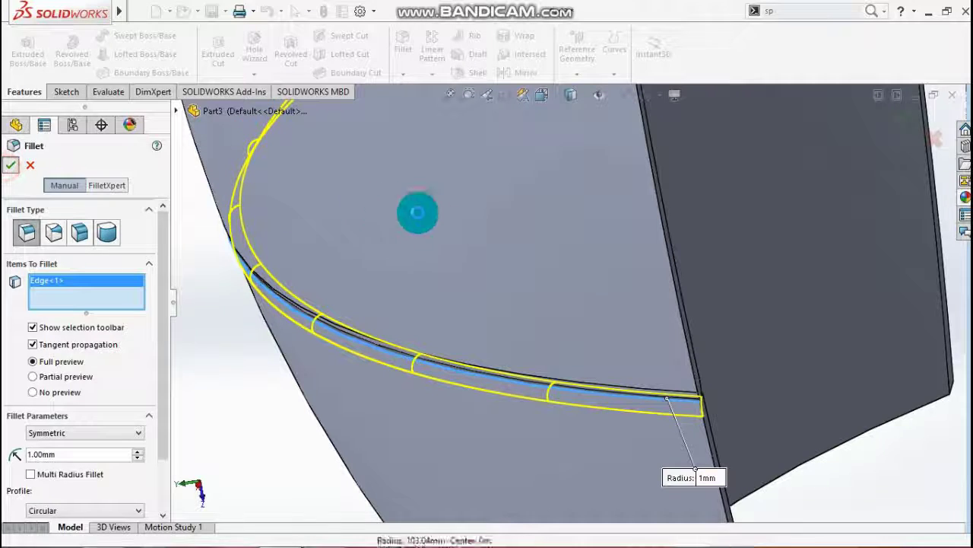
{"action": "scroll", "coordinate": [589, 230], "scroll_direction": "up", "scroll_amount": 3}
{"action": "scroll", "coordinate": [532, 147], "scroll_direction": "up", "scroll_amount": 2}
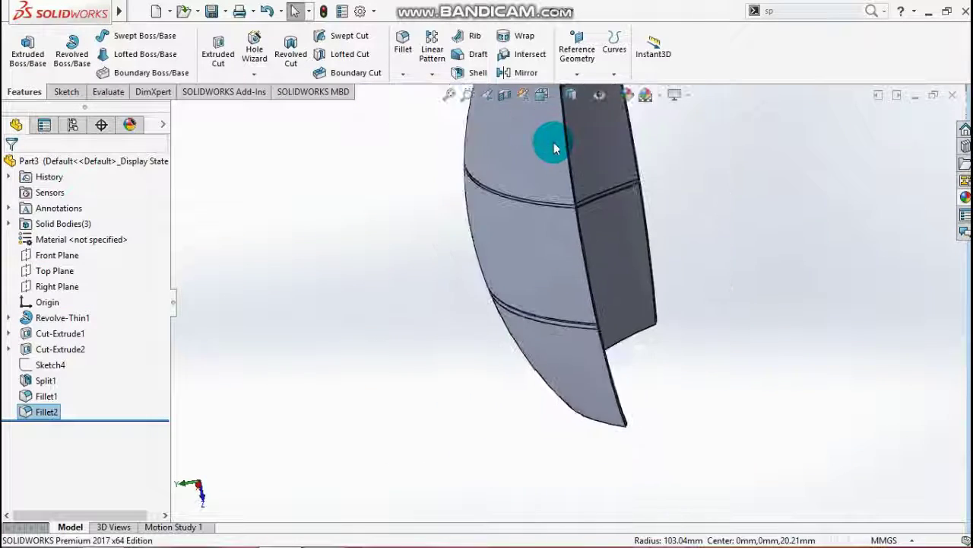
{"action": "scroll", "coordinate": [559, 261], "scroll_direction": "down", "scroll_amount": 6}
{"action": "middle_click_drag", "start_coordinate": [657, 391], "coordinate": [608, 403]}
{"action": "middle_click_drag", "start_coordinate": [682, 288], "coordinate": [628, 311]}
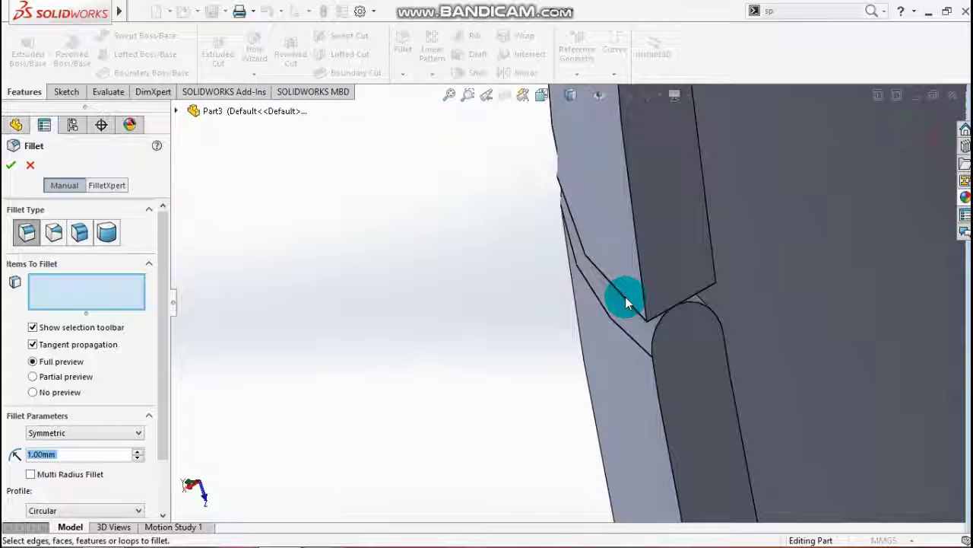
{"action": "left_click", "coordinate": [624, 297]}
{"action": "middle_click_drag", "start_coordinate": [714, 289], "coordinate": [572, 317]}
{"action": "scroll", "coordinate": [572, 317], "scroll_direction": "down", "scroll_amount": 1}
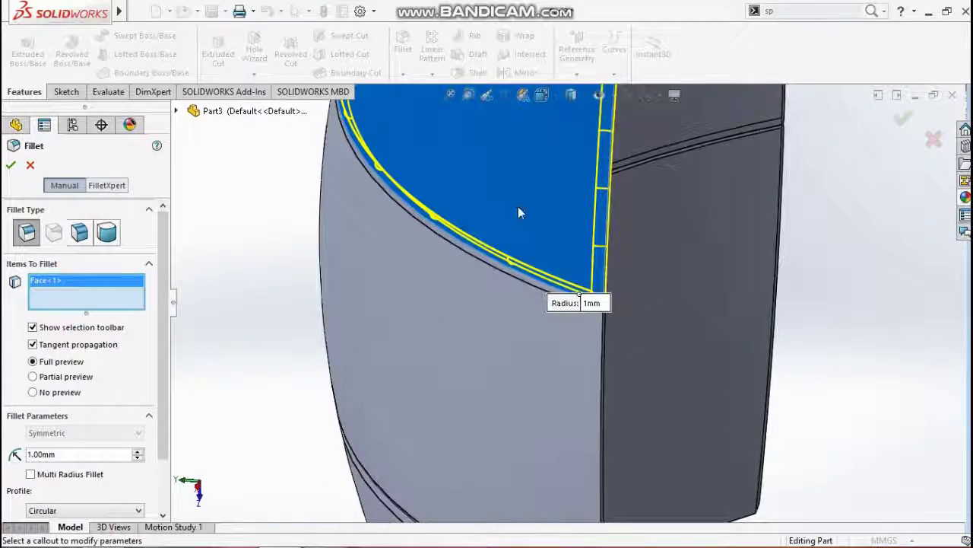
{"action": "right_click", "coordinate": [90, 280]}
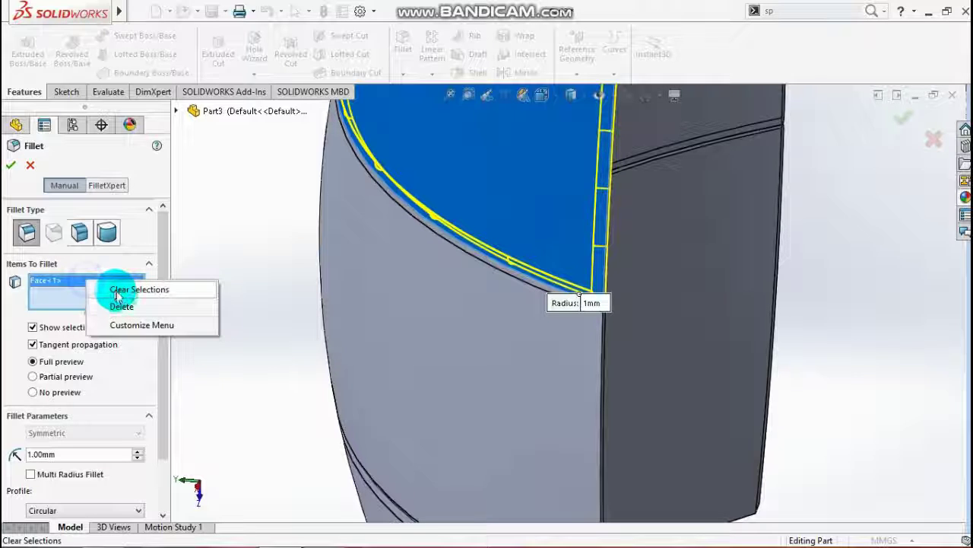
{"action": "left_click", "coordinate": [133, 289]}
{"action": "scroll", "coordinate": [597, 287], "scroll_direction": "down", "scroll_amount": 3}
{"action": "scroll", "coordinate": [543, 398], "scroll_direction": "up", "scroll_amount": 3}
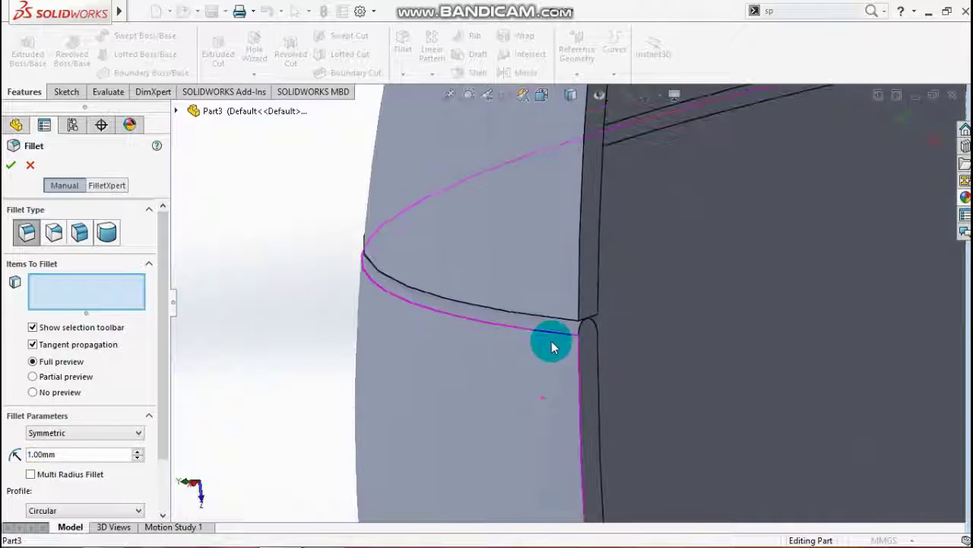
{"action": "scroll", "coordinate": [584, 299], "scroll_direction": "down", "scroll_amount": 3}
{"action": "left_click", "coordinate": [603, 283]}
{"action": "scroll", "coordinate": [603, 282], "scroll_direction": "up", "scroll_amount": 3}
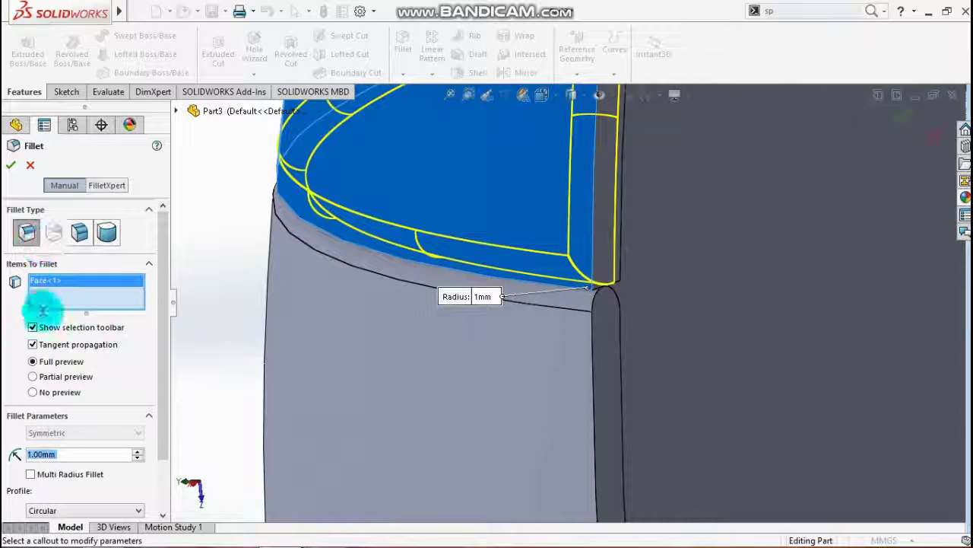
{"action": "right_click", "coordinate": [57, 290]}
{"action": "left_click", "coordinate": [99, 308]}
Step: Fillet the upper body's outer and inner edges along the upper split seam with a 1 mm radius
{"action": "scroll", "coordinate": [667, 304], "scroll_direction": "down", "scroll_amount": 5}
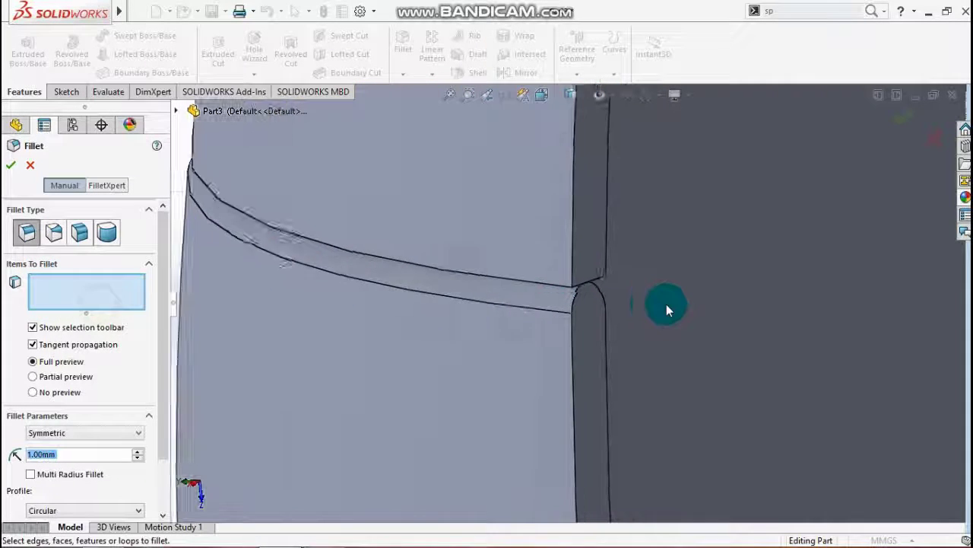
{"action": "middle_click_drag", "start_coordinate": [431, 346], "coordinate": [497, 144]}
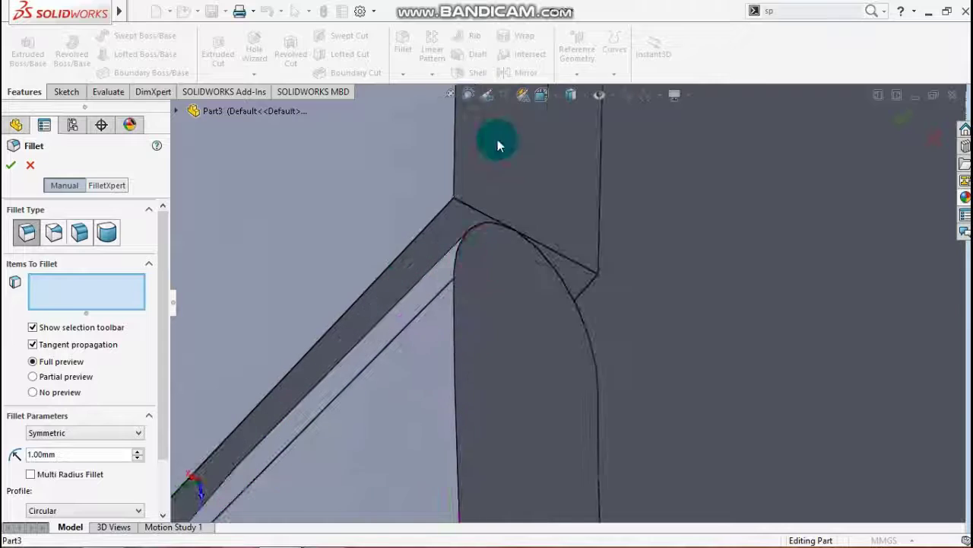
{"action": "left_click", "coordinate": [423, 240]}
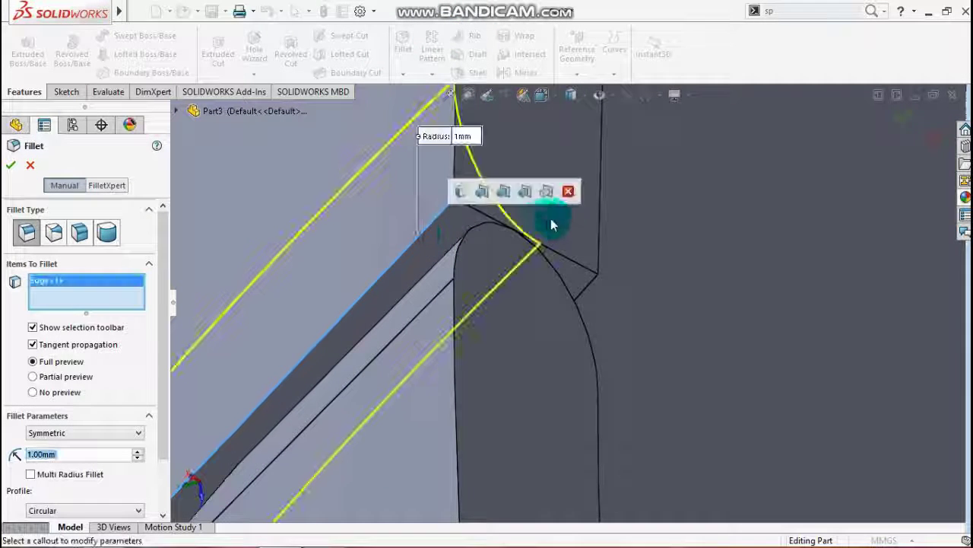
{"action": "left_click", "coordinate": [587, 283]}
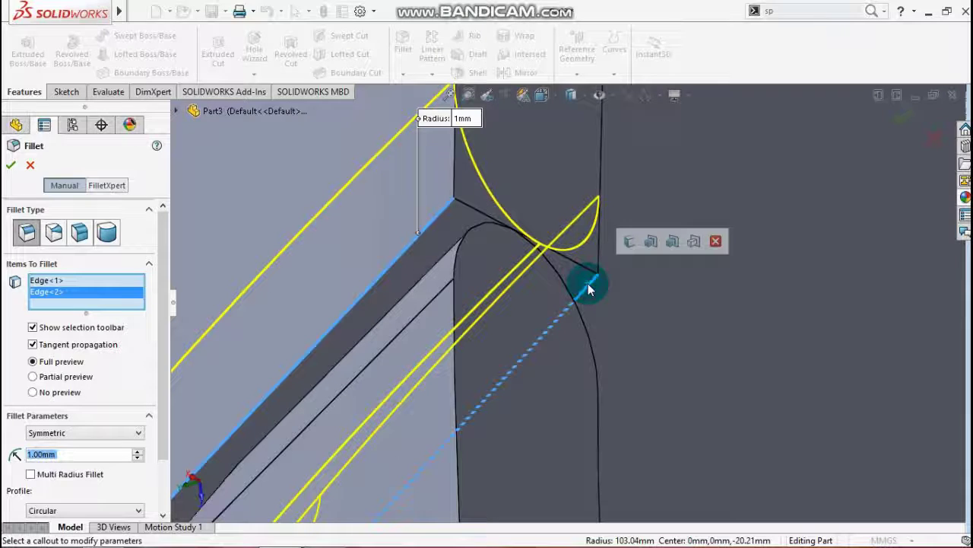
{"action": "left_click", "coordinate": [15, 169]}
Step: Apply the textured plastic appearance White PW-MT11150 to the whole part
{"action": "middle_click_drag", "start_coordinate": [457, 265], "coordinate": [581, 388]}
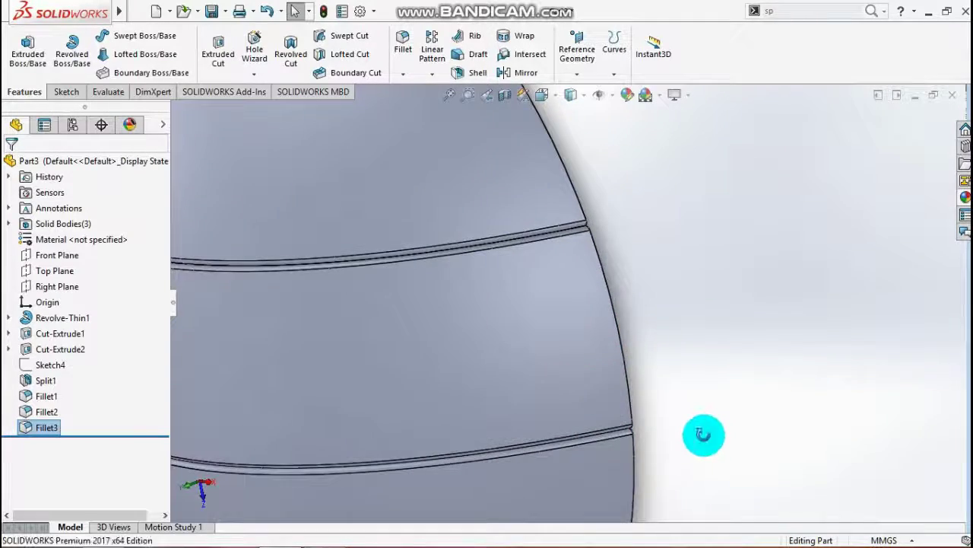
{"action": "middle_click_drag", "start_coordinate": [703, 435], "coordinate": [777, 439]}
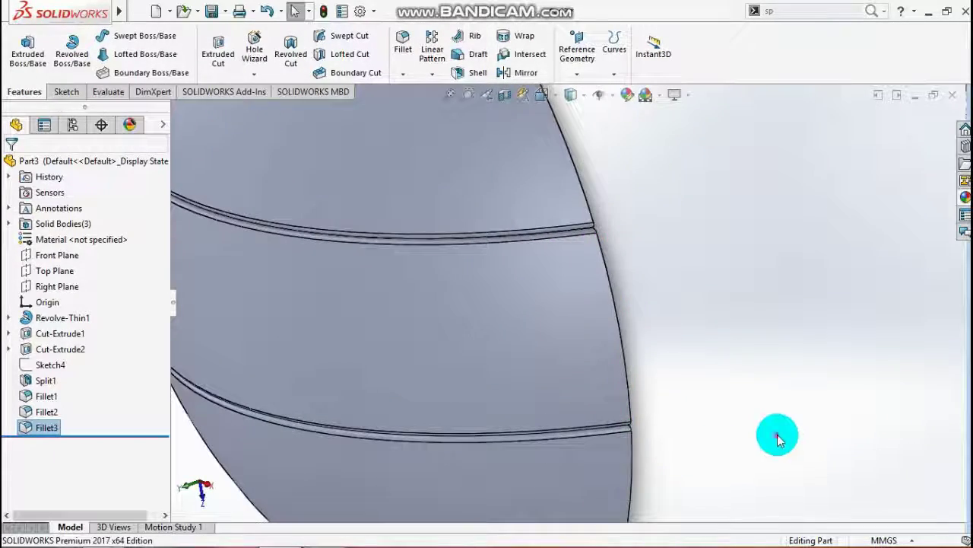
{"action": "scroll", "coordinate": [705, 418], "scroll_direction": "down", "scroll_amount": 5}
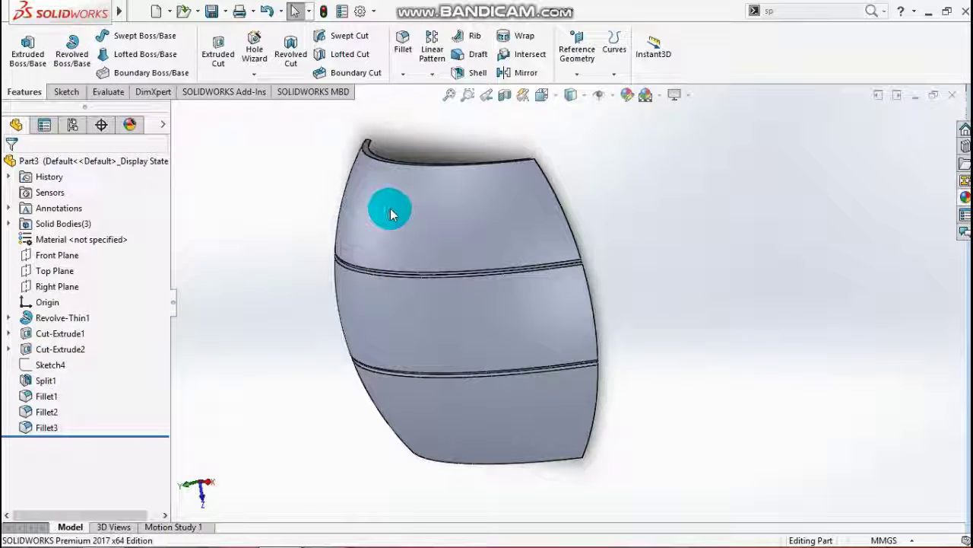
{"action": "left_click", "coordinate": [47, 162]}
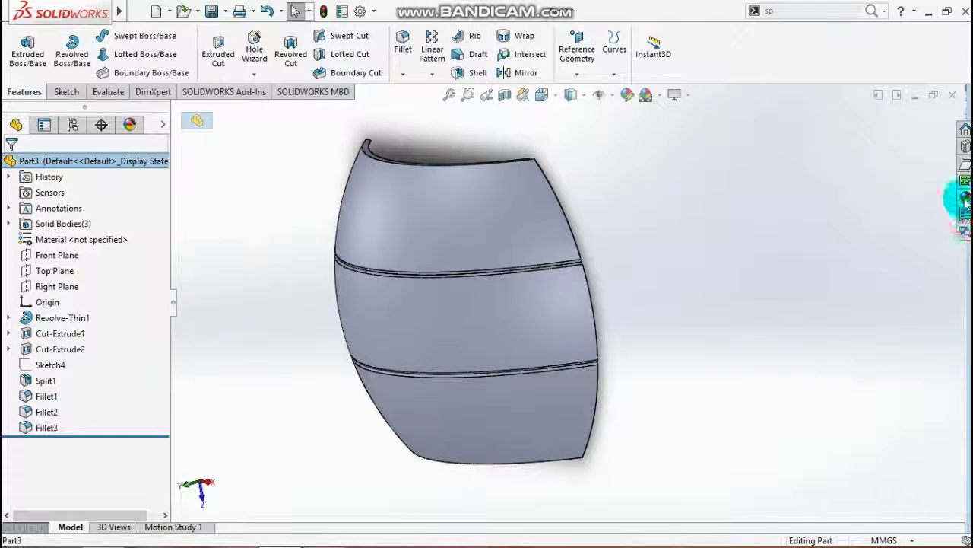
{"action": "left_click", "coordinate": [965, 199]}
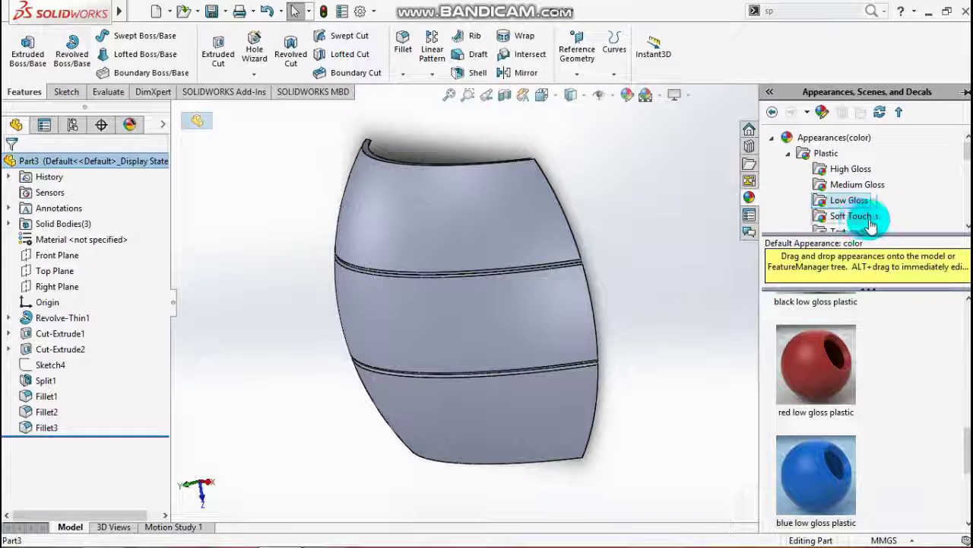
{"action": "left_click", "coordinate": [857, 231]}
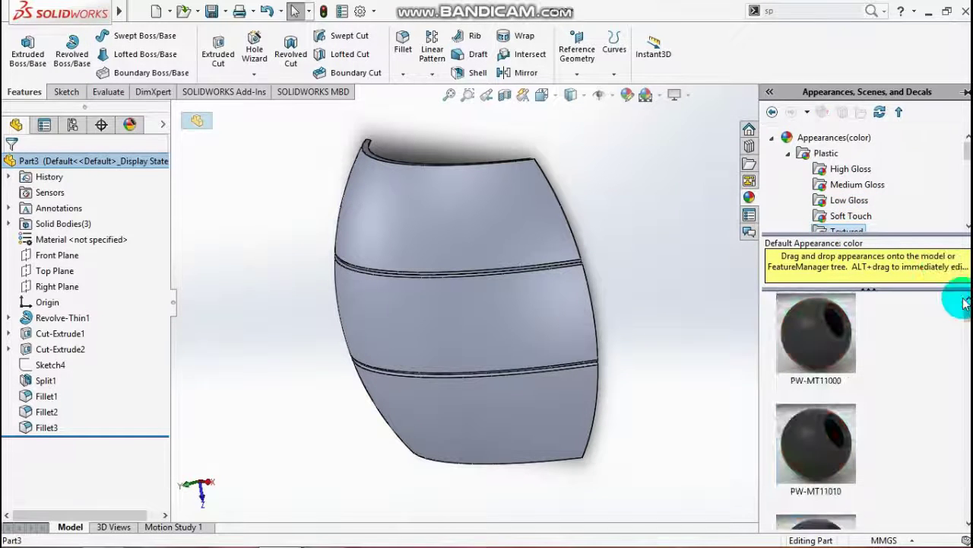
{"action": "left_click_drag", "start_coordinate": [967, 308], "coordinate": [967, 374]}
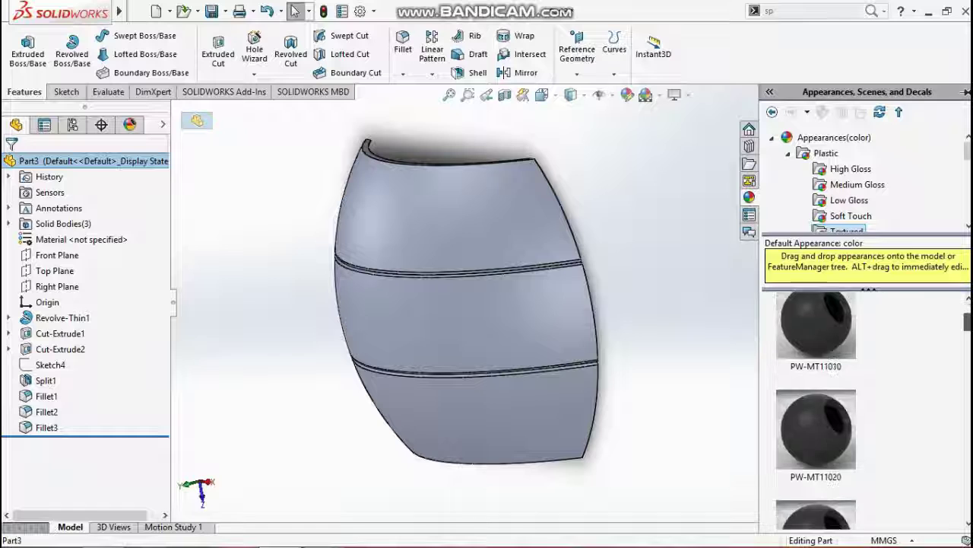
{"action": "left_click", "coordinate": [874, 229]}
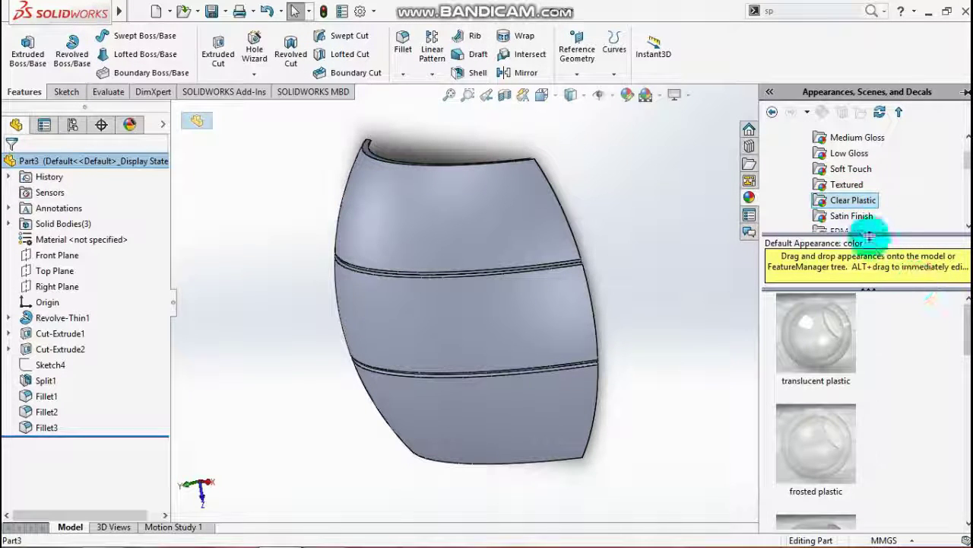
{"action": "key", "text": "Up"}
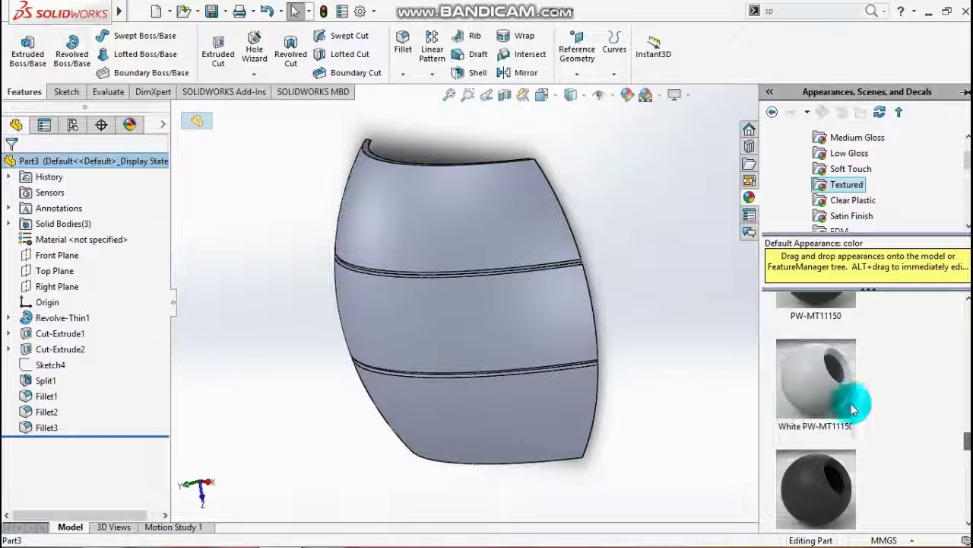
{"action": "left_click", "coordinate": [817, 379]}
{"action": "left_click", "coordinate": [648, 317]}
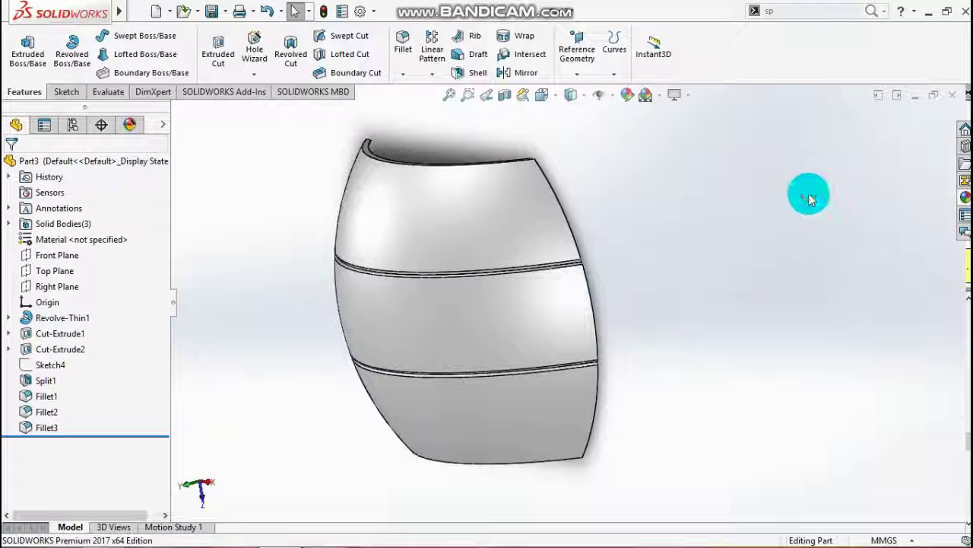
Step: Apply the blue low gloss plastic appearance to the lower body's outer face
{"action": "left_click", "coordinate": [528, 404]}
{"action": "left_click", "coordinate": [963, 198]}
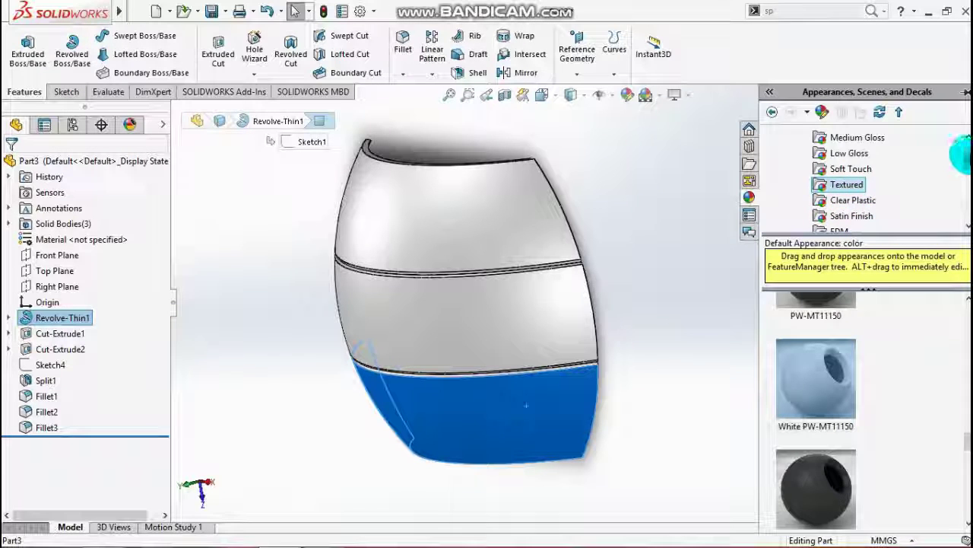
{"action": "left_click", "coordinate": [964, 171]}
{"action": "scroll", "coordinate": [847, 153], "scroll_direction": "up", "scroll_amount": 2}
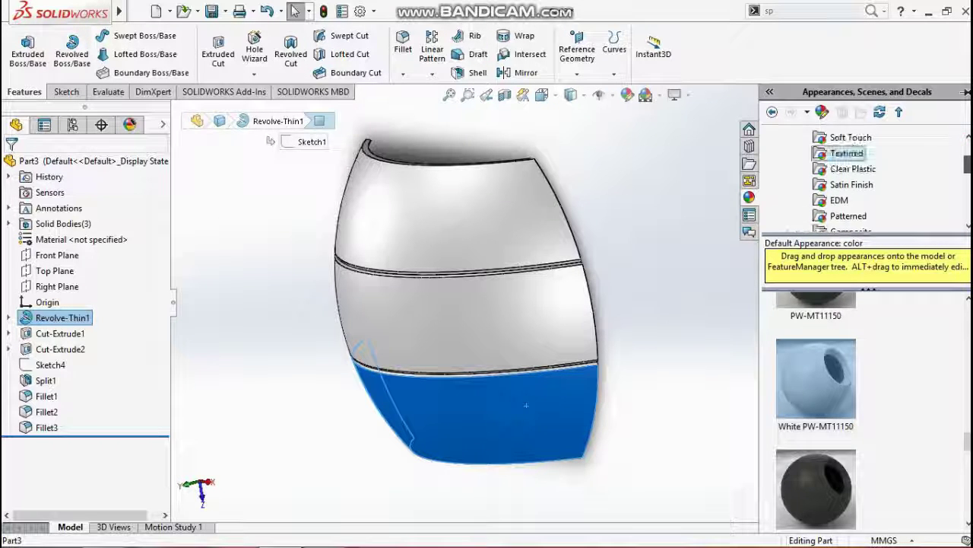
{"action": "left_click", "coordinate": [849, 139]}
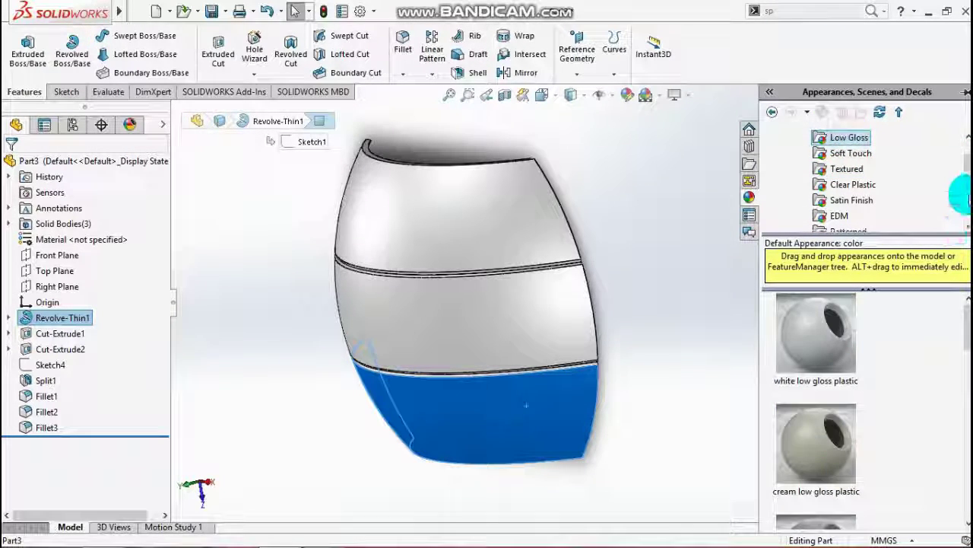
{"action": "left_click_drag", "start_coordinate": [966, 164], "coordinate": [966, 232]}
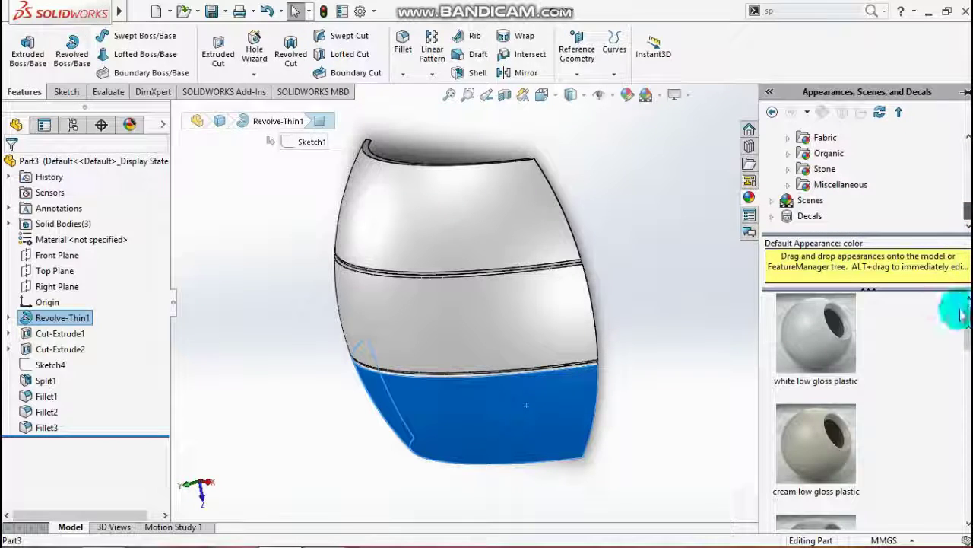
{"action": "left_click_drag", "start_coordinate": [962, 314], "coordinate": [966, 467]}
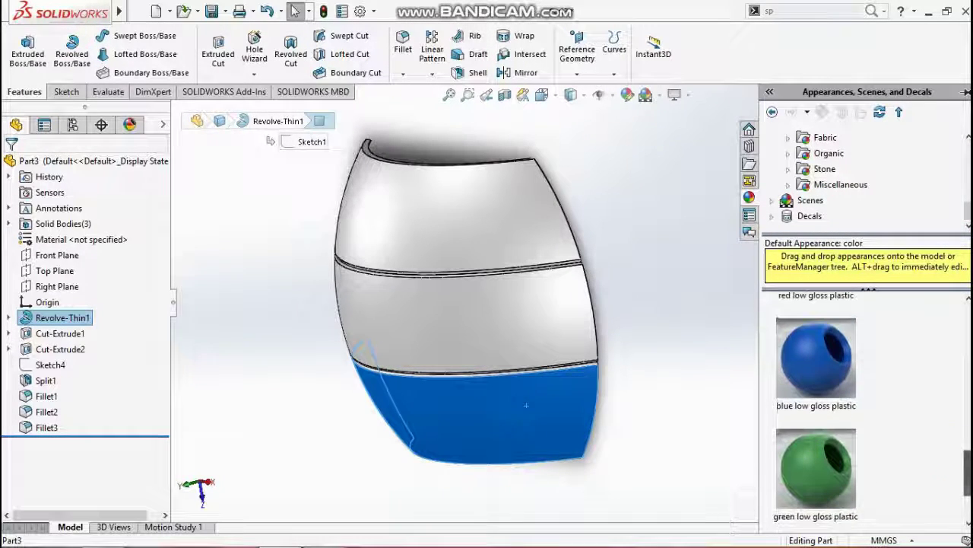
{"action": "left_click", "coordinate": [808, 354]}
Step: Apply the yellow low gloss plastic appearance to the middle body's outer face
{"action": "left_click", "coordinate": [544, 320]}
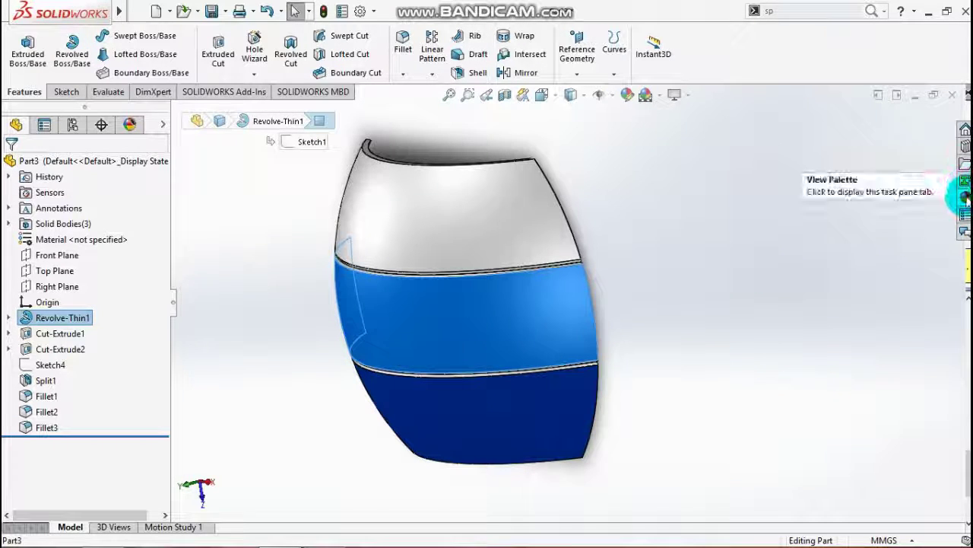
{"action": "left_click", "coordinate": [964, 195]}
{"action": "scroll", "coordinate": [964, 478], "scroll_direction": "down", "scroll_amount": 3}
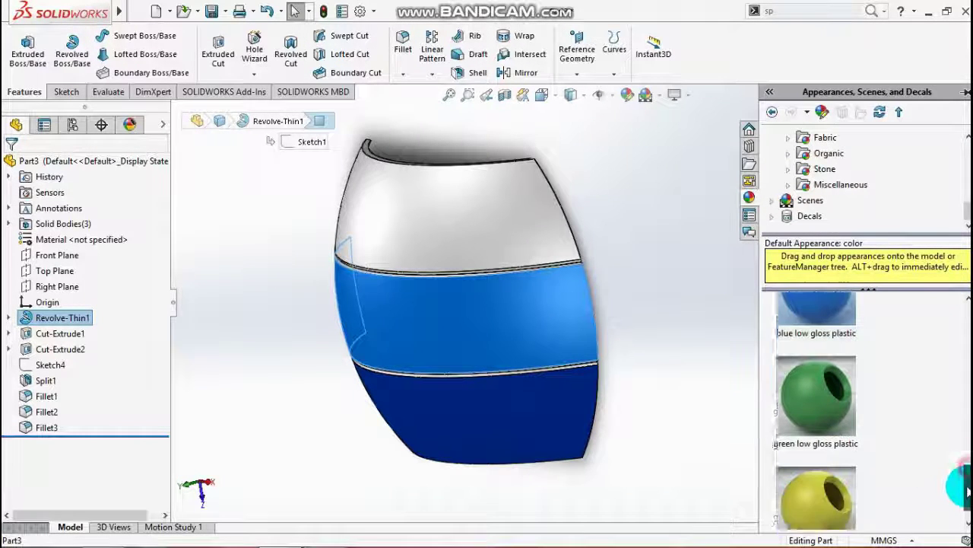
{"action": "left_click", "coordinate": [825, 467]}
{"action": "left_click", "coordinate": [729, 467]}
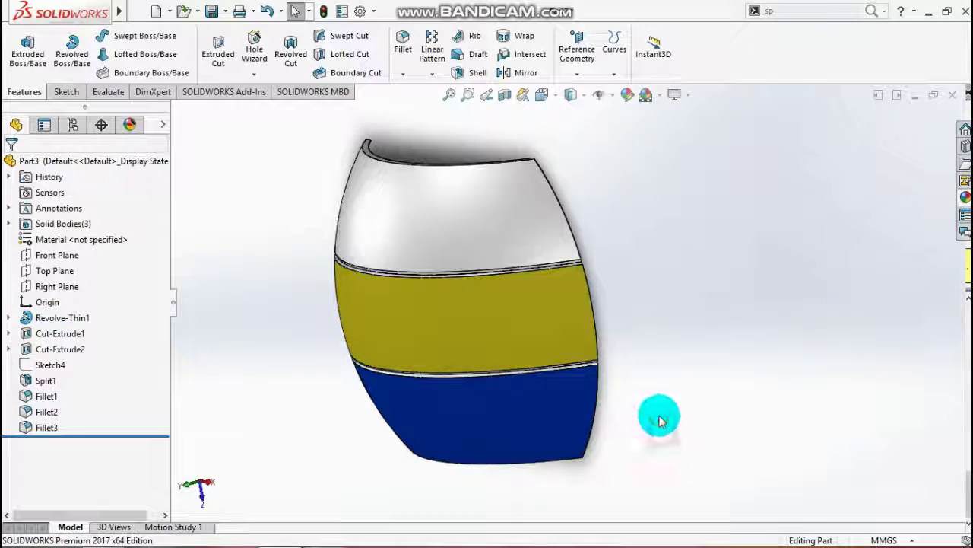
Step: Set up a fillet with a 1 mm radius on the narrow side face at one end of the upper body
{"action": "middle_click_drag", "start_coordinate": [656, 418], "coordinate": [576, 373]}
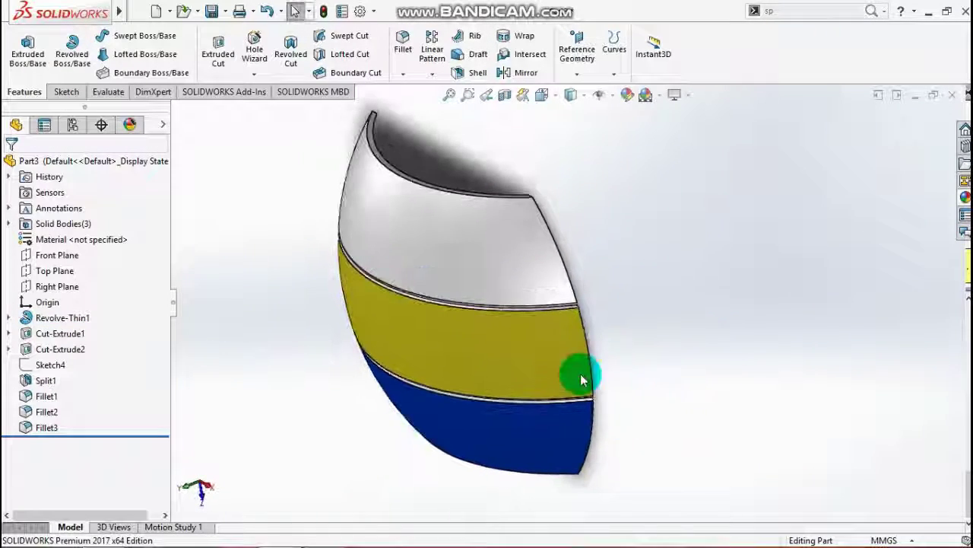
{"action": "scroll", "coordinate": [559, 330], "scroll_direction": "down", "scroll_amount": 3}
{"action": "middle_click_drag", "start_coordinate": [822, 374], "coordinate": [502, 226]}
{"action": "left_click", "coordinate": [482, 211]}
{"action": "middle_click_drag", "start_coordinate": [552, 183], "coordinate": [406, 269]}
{"action": "left_click", "coordinate": [406, 269]}
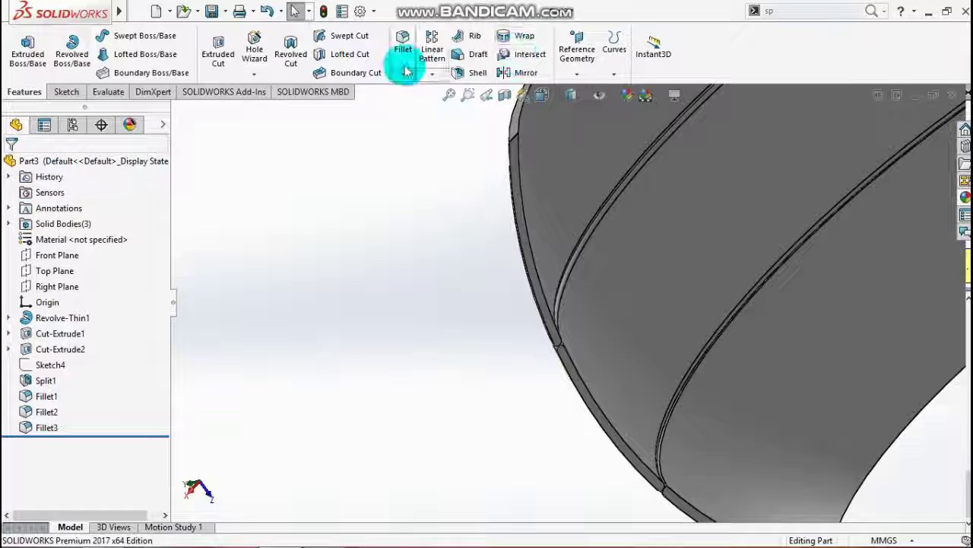
{"action": "middle_click_drag", "start_coordinate": [407, 114], "coordinate": [395, 165]}
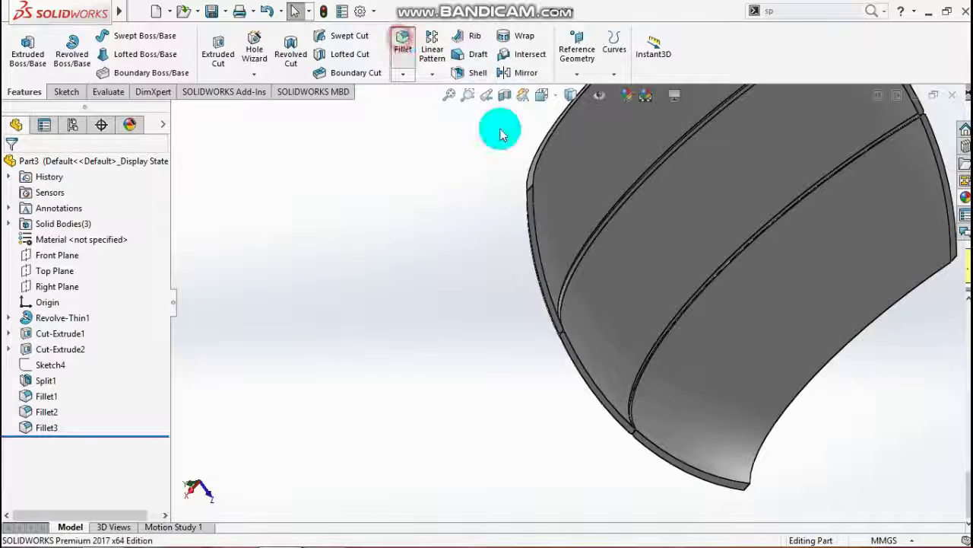
{"action": "scroll", "coordinate": [542, 227], "scroll_direction": "down", "scroll_amount": 3}
{"action": "left_click", "coordinate": [533, 263]}
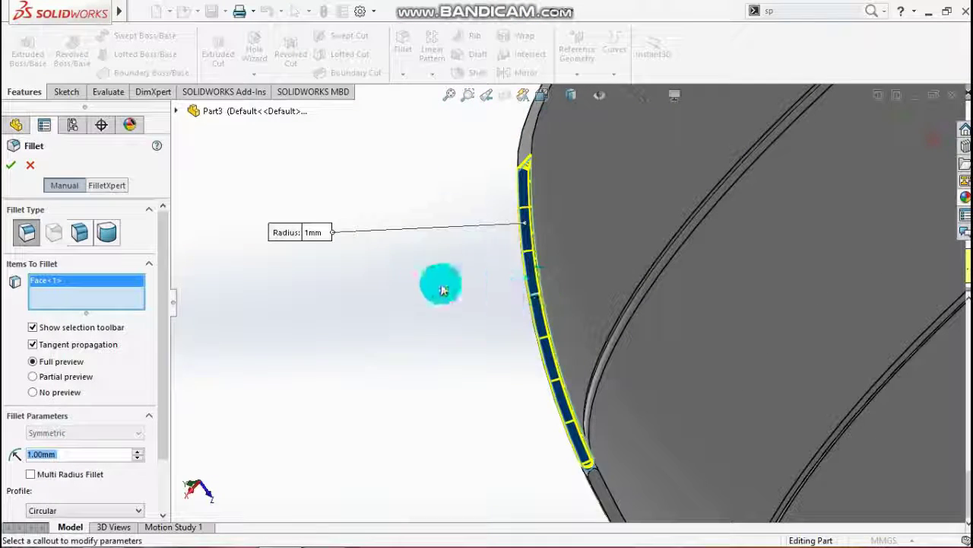
Step: Add the upper body's opposite narrow side face to the 1 mm fillet and apply it
{"action": "middle_click_drag", "start_coordinate": [443, 290], "coordinate": [702, 246]}
{"action": "scroll", "coordinate": [511, 210], "scroll_direction": "down", "scroll_amount": 3}
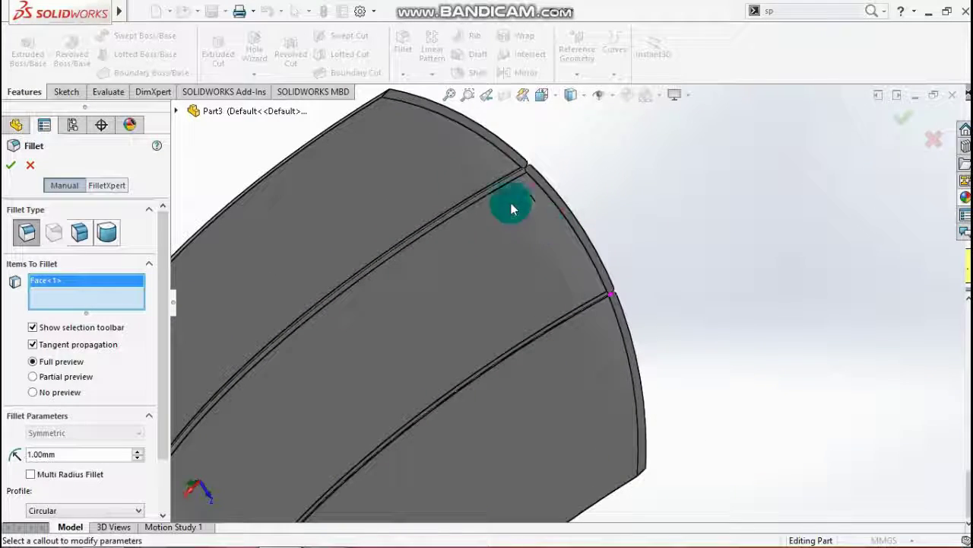
{"action": "left_click", "coordinate": [426, 110]}
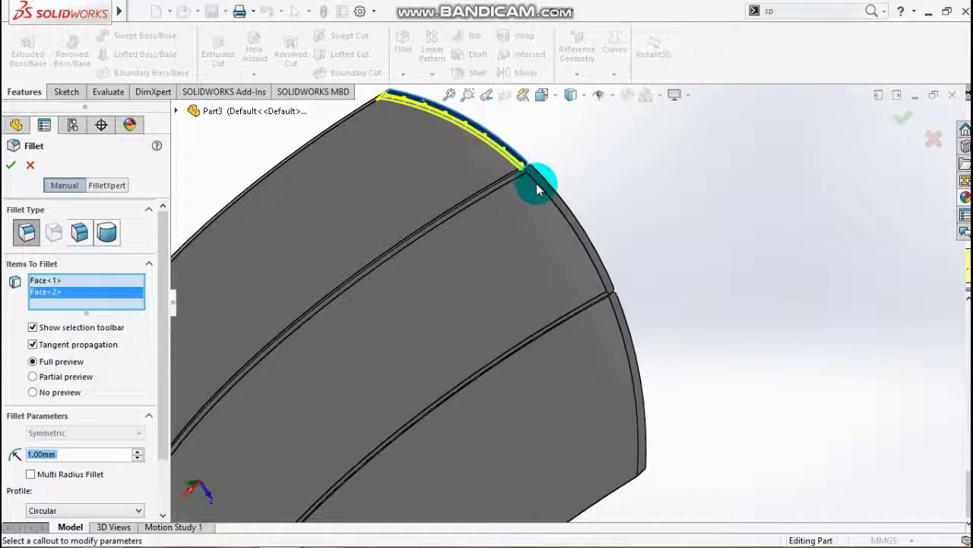
{"action": "scroll", "coordinate": [419, 288], "scroll_direction": "down", "scroll_amount": 3}
{"action": "middle_click_drag", "start_coordinate": [419, 288], "coordinate": [493, 542]}
{"action": "scroll", "coordinate": [483, 495], "scroll_direction": "down", "scroll_amount": 3}
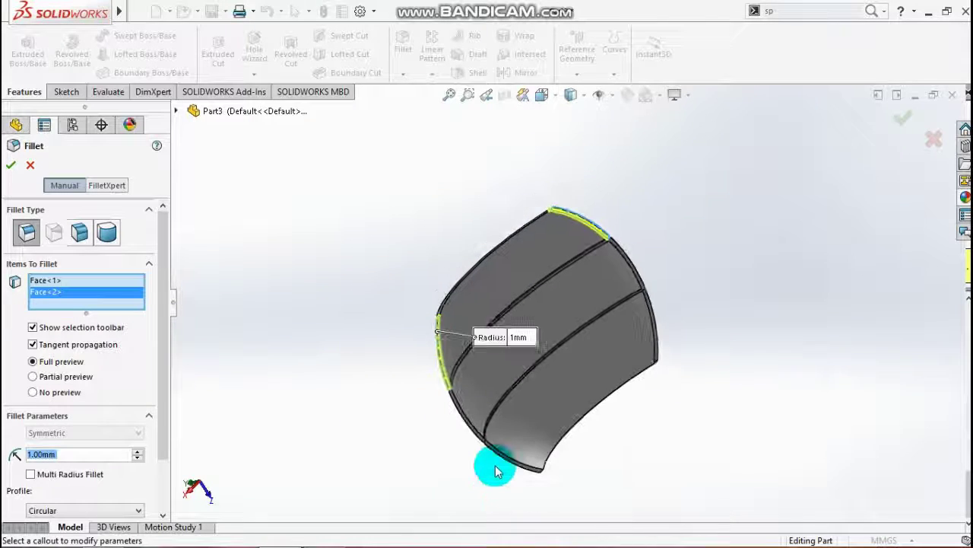
{"action": "scroll", "coordinate": [474, 411], "scroll_direction": "up", "scroll_amount": 3}
{"action": "left_click", "coordinate": [9, 165]}
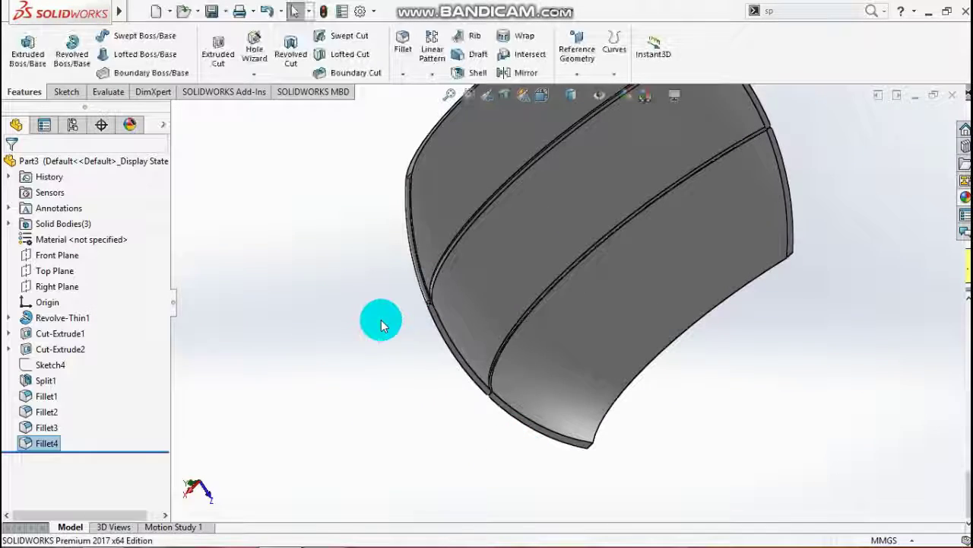
Step: Set up a Move/Copy Body operation that makes one copy of the upper, middle and lower shell bodies
{"action": "middle_click_drag", "start_coordinate": [380, 322], "coordinate": [616, 190]}
{"action": "mouse_move", "coordinate": [830, 232]}
{"action": "middle_mouse_down"}
{"action": "mouse_move", "coordinate": [867, 197]}
{"action": "mouse_move", "coordinate": [857, 156]}
{"action": "mouse_move", "coordinate": [829, 179]}
{"action": "mouse_move", "coordinate": [813, 248]}
{"action": "mouse_move", "coordinate": [843, 263]}
{"action": "mouse_move", "coordinate": [854, 251]}
{"action": "mouse_move", "coordinate": [842, 237]}
{"action": "mouse_move", "coordinate": [832, 243]}
{"action": "mouse_move", "coordinate": [803, 306]}
{"action": "mouse_move", "coordinate": [800, 282]}
{"action": "mouse_move", "coordinate": [806, 297]}
{"action": "mouse_move", "coordinate": [826, 245]}
{"action": "middle_mouse_up"}
{"action": "key", "text": "f"}
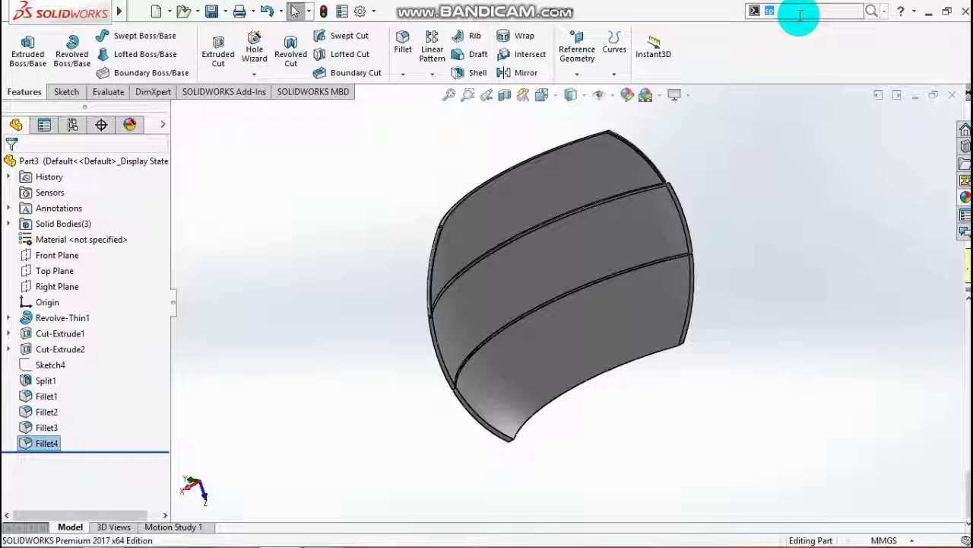
{"action": "type", "text": "oppl"}
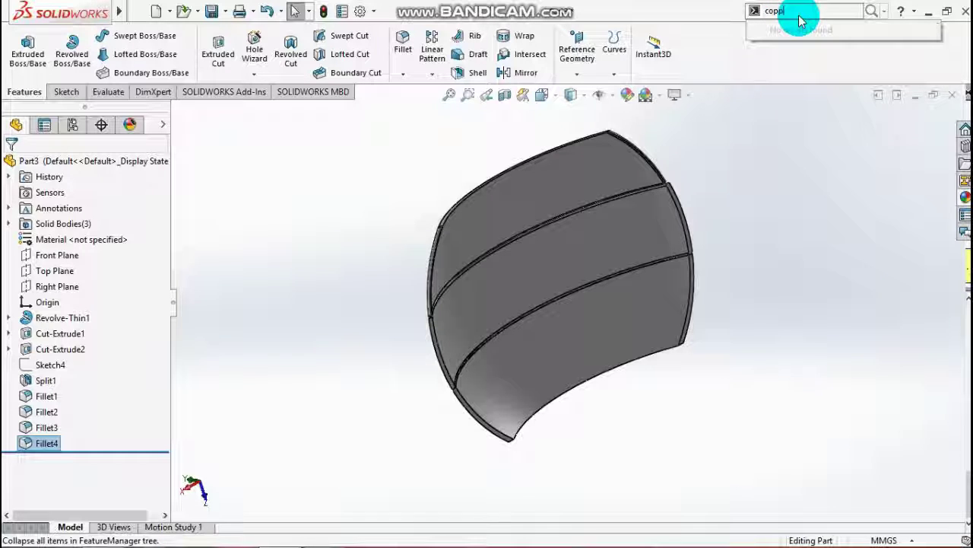
{"action": "left_click", "coordinate": [802, 29]}
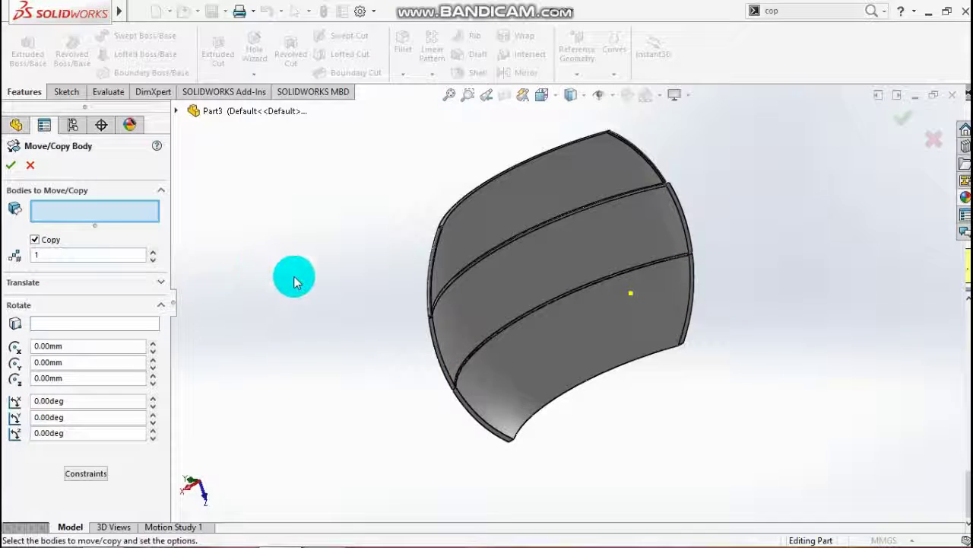
{"action": "middle_click_drag", "start_coordinate": [292, 276], "coordinate": [374, 307]}
{"action": "left_click", "coordinate": [517, 282]}
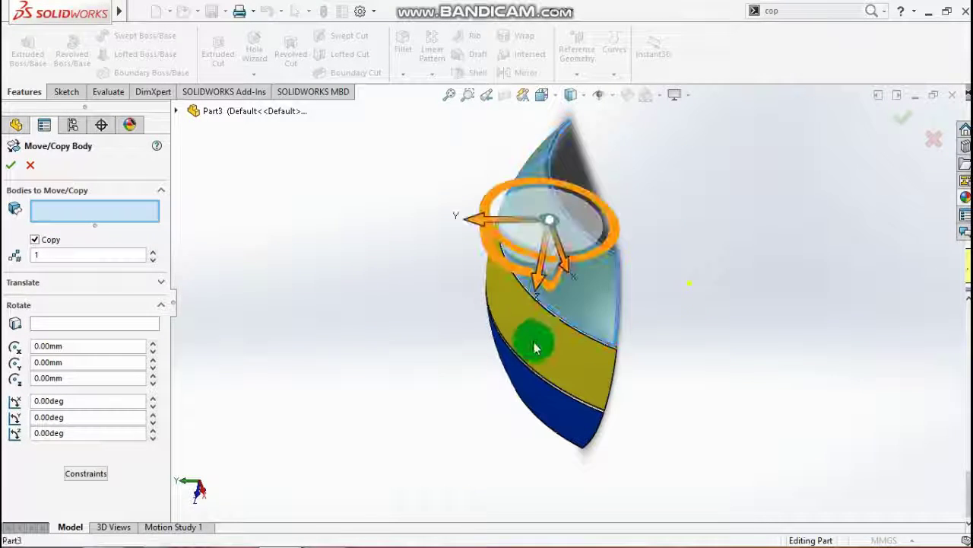
{"action": "left_click", "coordinate": [528, 411]}
{"action": "left_click", "coordinate": [491, 446]}
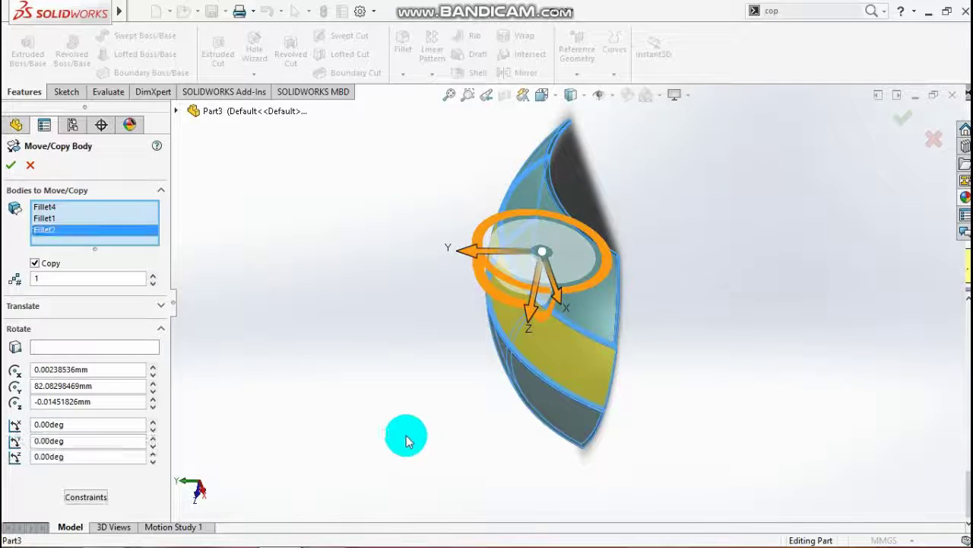
{"action": "middle_click_drag", "start_coordinate": [402, 437], "coordinate": [370, 398]}
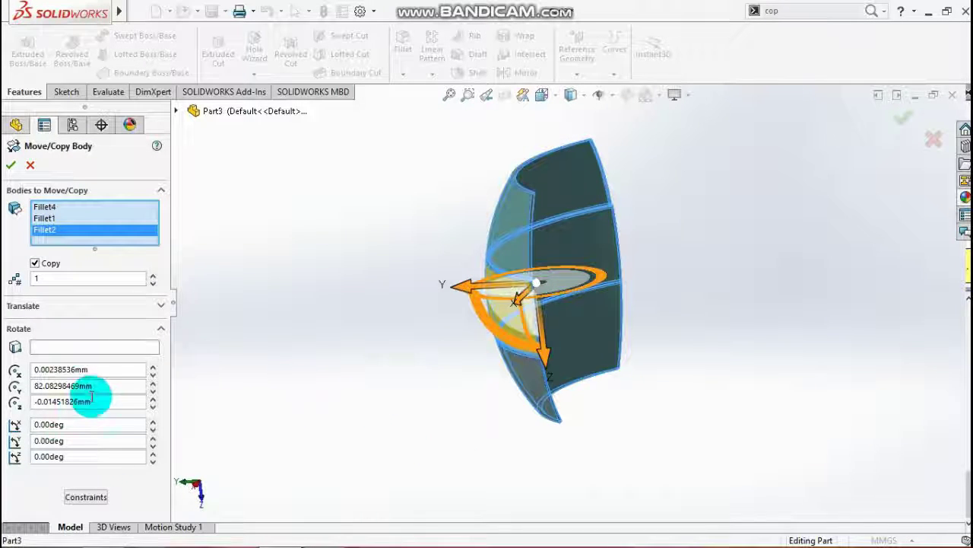
Step: Set the X, Y and Z rotation origin of the body copy to 0 mm
{"action": "left_click", "coordinate": [110, 369]}
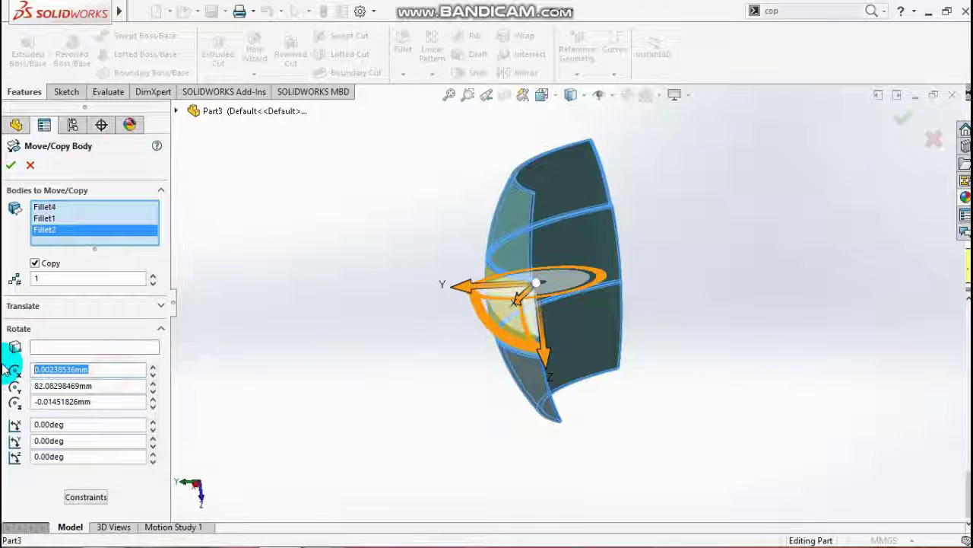
{"action": "type", "text": "0"}
{"action": "key", "text": "Tab"}
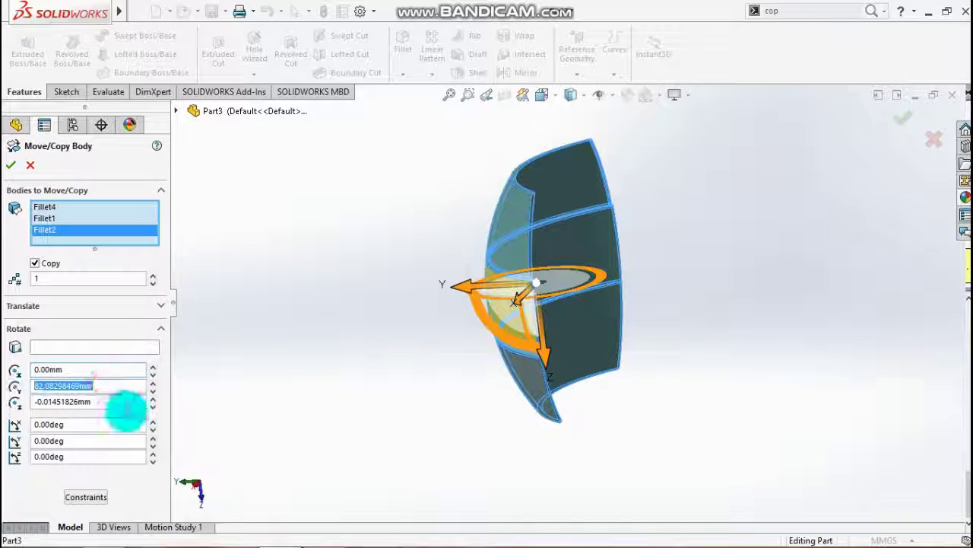
{"action": "type", "text": "0"}
{"action": "left_click", "coordinate": [109, 401]}
{"action": "type", "text": "00mm"}
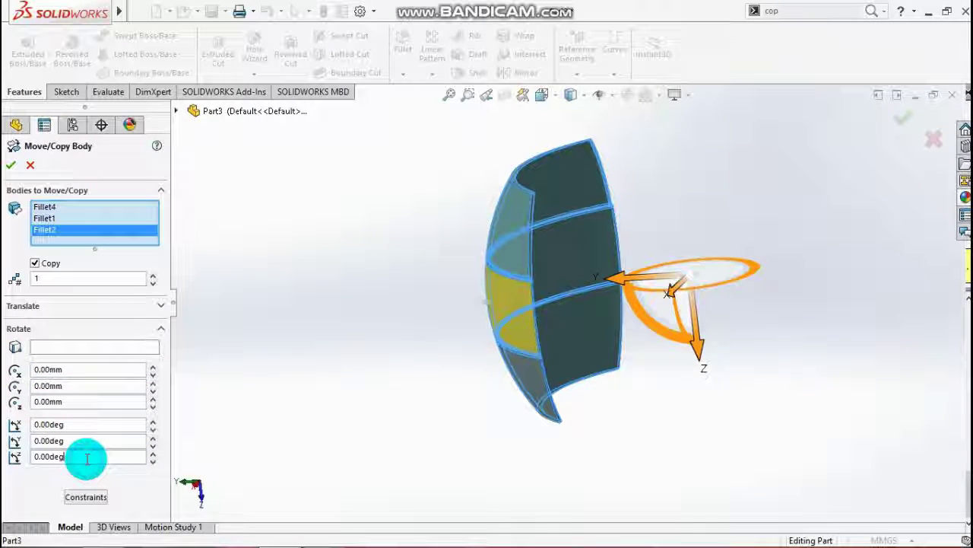
Step: Rotate the copy of the three shell bodies 180° about the Z axis and apply the body copy
{"action": "left_click", "coordinate": [87, 456]}
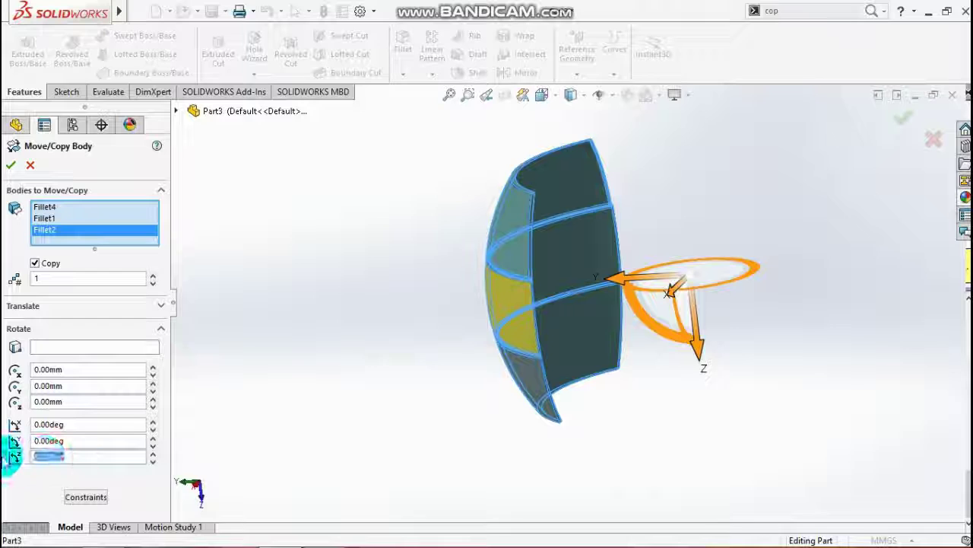
{"action": "type", "text": "180"}
{"action": "key", "text": "Return"}
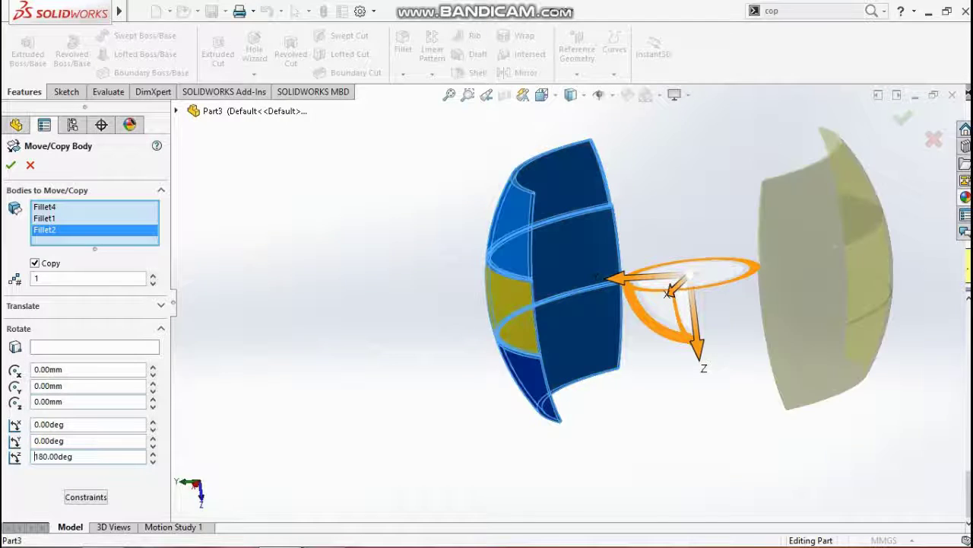
{"action": "left_click", "coordinate": [899, 139]}
{"action": "middle_click_drag", "start_coordinate": [741, 342], "coordinate": [757, 449]}
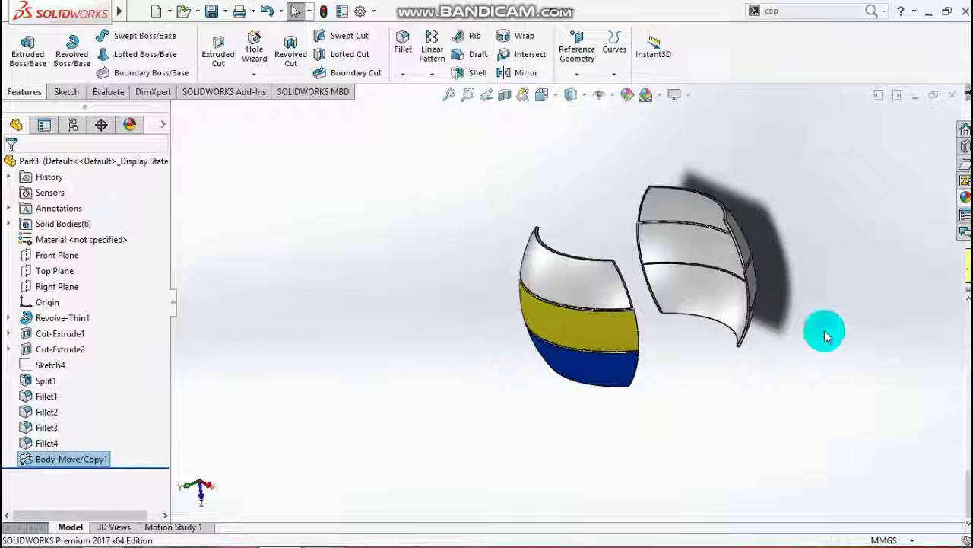
{"action": "mouse_move", "coordinate": [826, 335]}
{"action": "middle_mouse_down"}
{"action": "mouse_move", "coordinate": [730, 354]}
{"action": "mouse_move", "coordinate": [644, 419]}
{"action": "mouse_move", "coordinate": [690, 351]}
{"action": "mouse_move", "coordinate": [723, 271]}
{"action": "mouse_move", "coordinate": [687, 256]}
{"action": "mouse_move", "coordinate": [619, 379]}
{"action": "middle_mouse_up"}
{"action": "left_click", "coordinate": [564, 365]}
{"action": "middle_click_drag", "start_coordinate": [501, 419], "coordinate": [532, 385]}
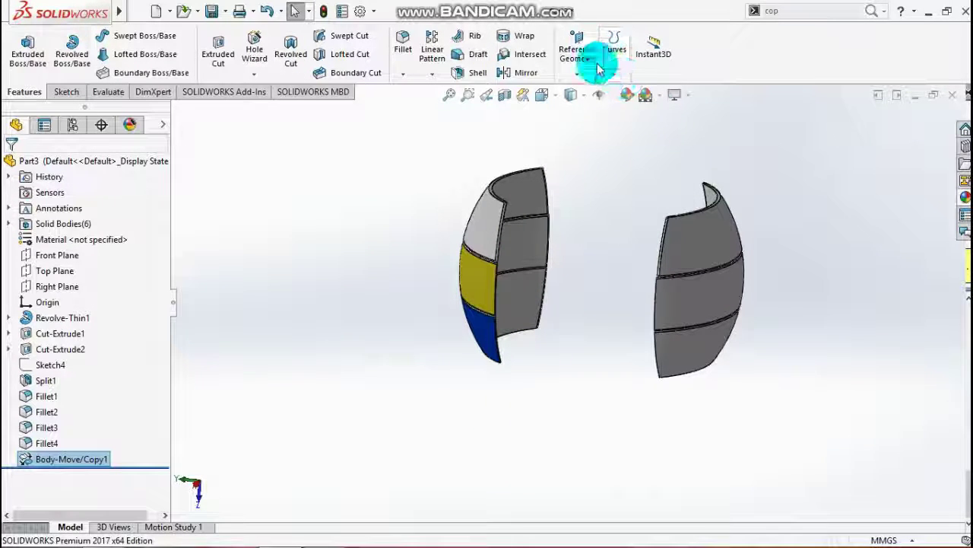
Step: Set up another Move/Copy Body operation that makes one copy of the three original shell bodies and their three opposite copies
{"action": "left_click", "coordinate": [792, 10]}
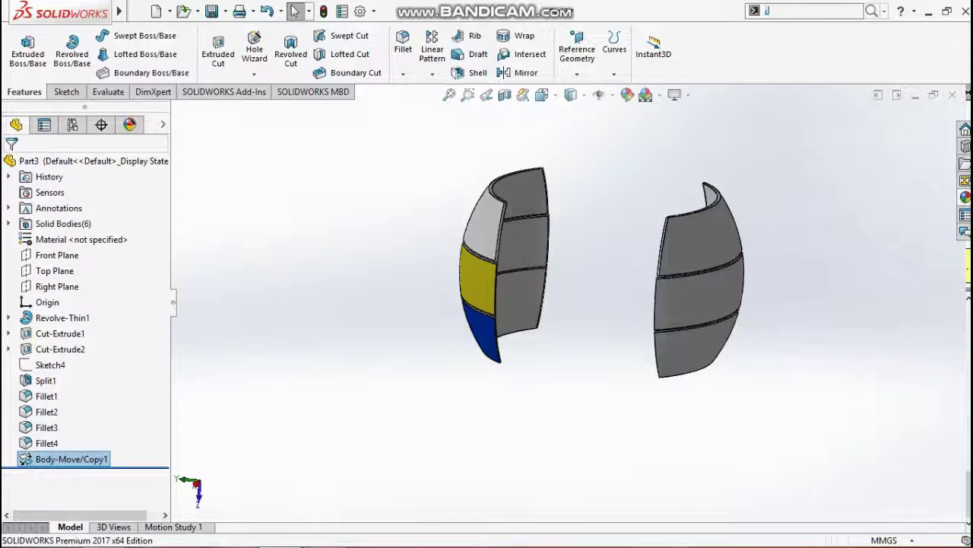
{"action": "type", "text": "co"}
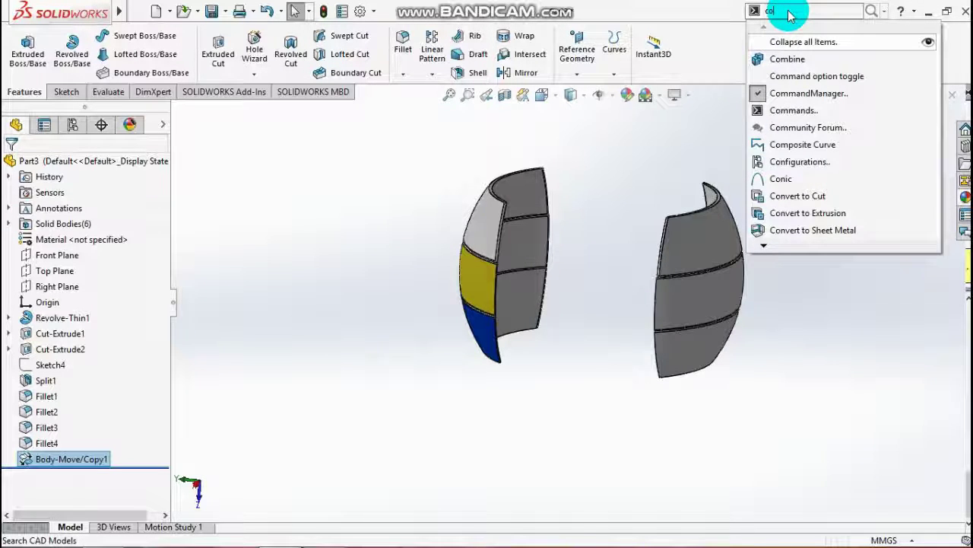
{"action": "type", "text": "lp"}
{"action": "key", "text": "Return"}
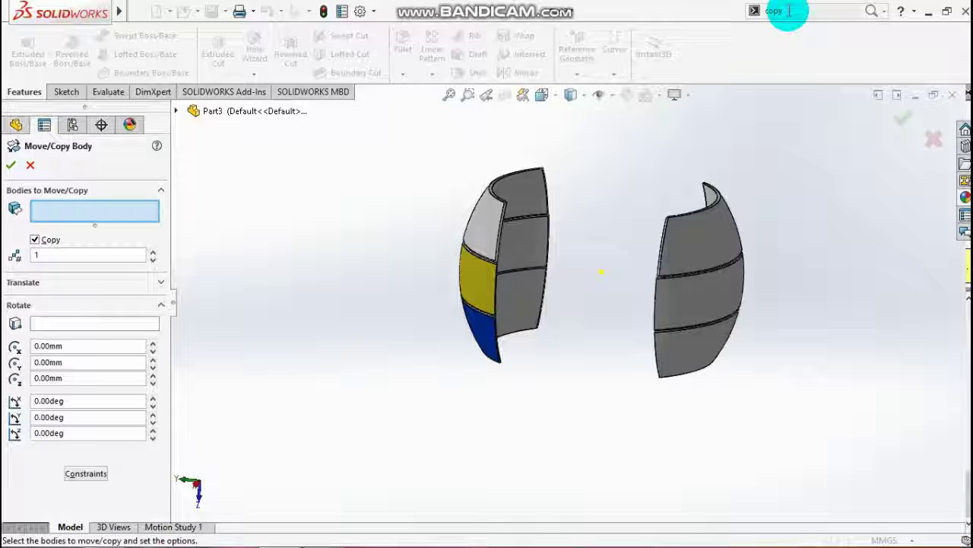
{"action": "left_click", "coordinate": [789, 11]}
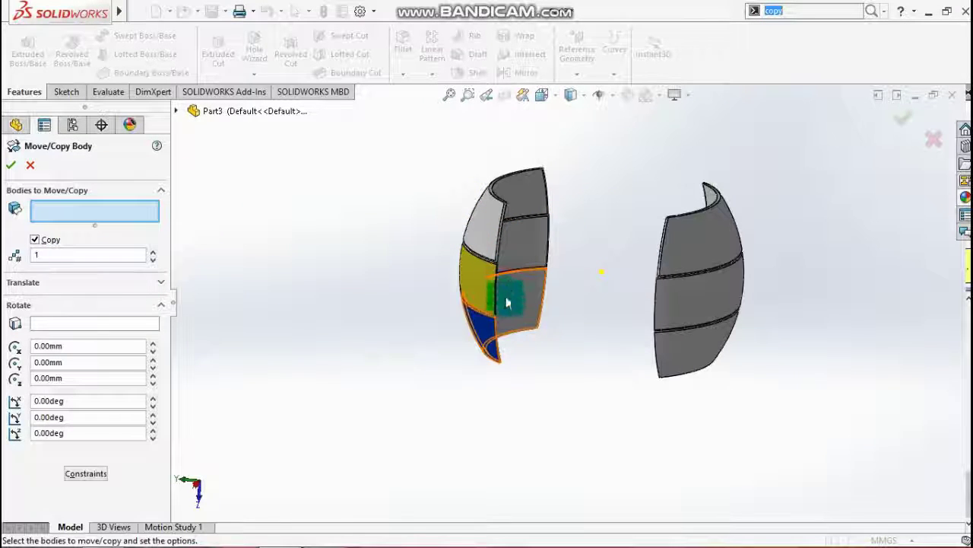
{"action": "left_click", "coordinate": [484, 259]}
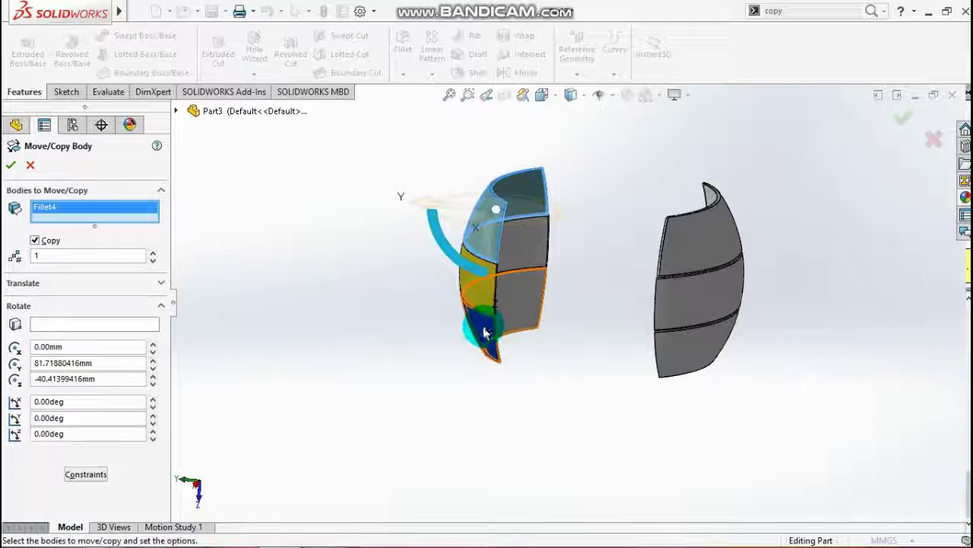
{"action": "left_click", "coordinate": [518, 246]}
{"action": "left_click", "coordinate": [520, 294]}
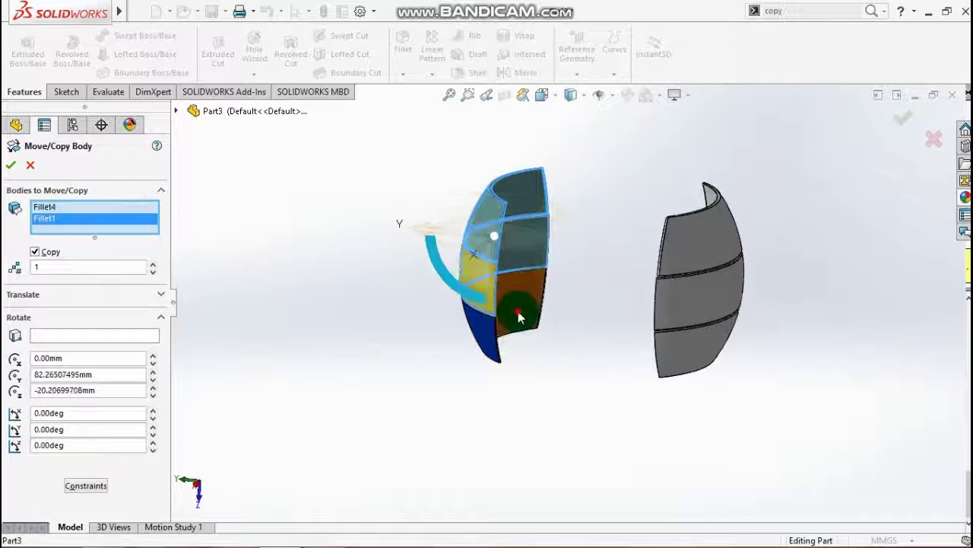
{"action": "left_click", "coordinate": [517, 311]}
{"action": "left_click", "coordinate": [685, 260]}
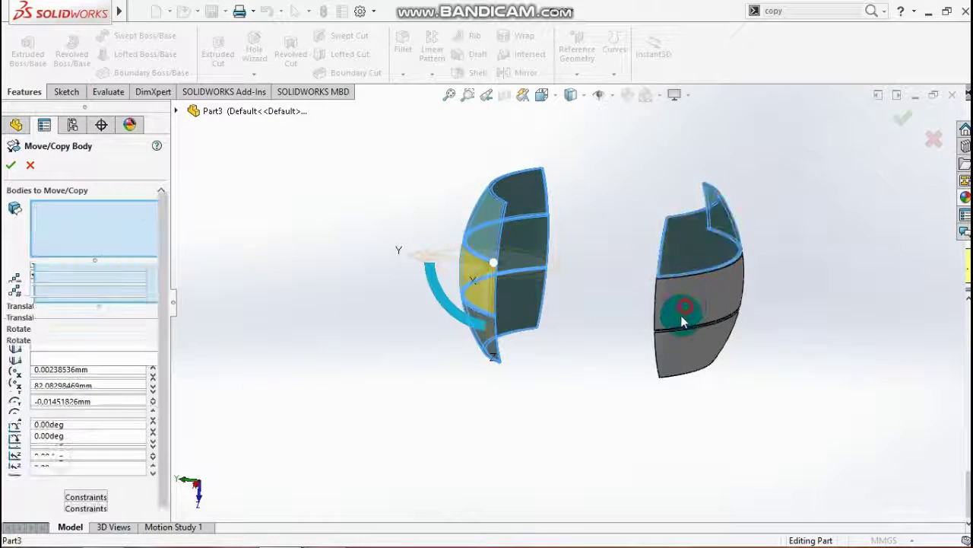
{"action": "left_click", "coordinate": [681, 315]}
{"action": "left_click", "coordinate": [678, 355]}
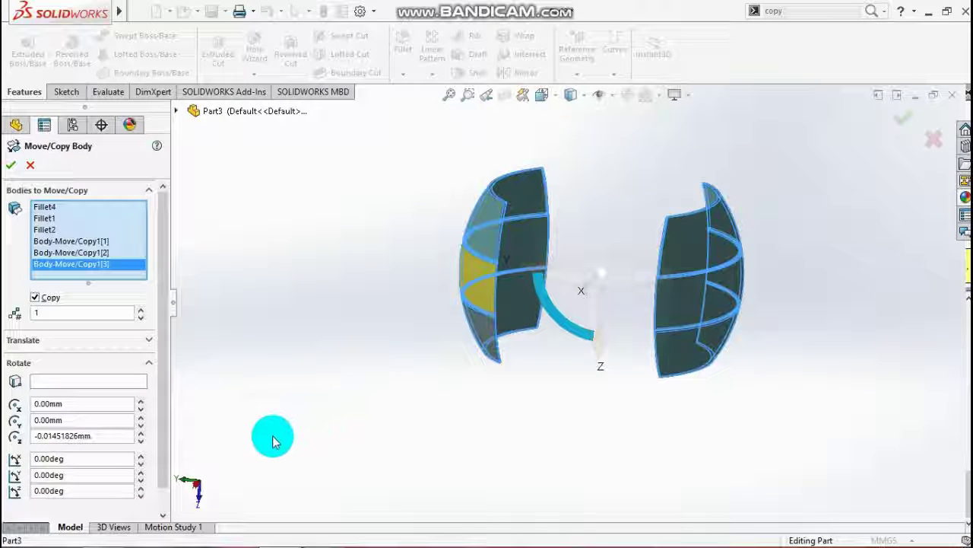
Step: Set the Z rotation origin of the six-body copy to 0 mm
{"action": "left_click", "coordinate": [114, 438]}
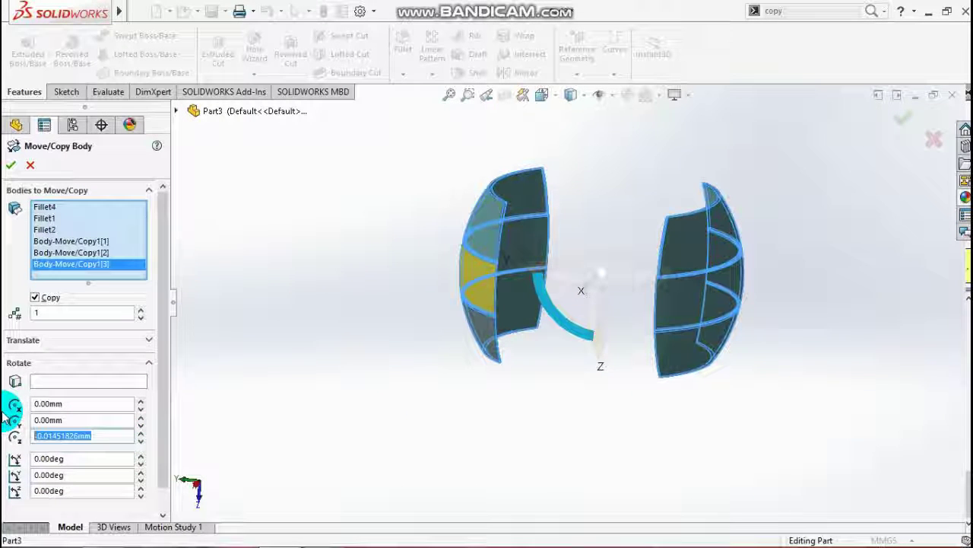
{"action": "type", "text": "0"}
{"action": "key", "text": "Return"}
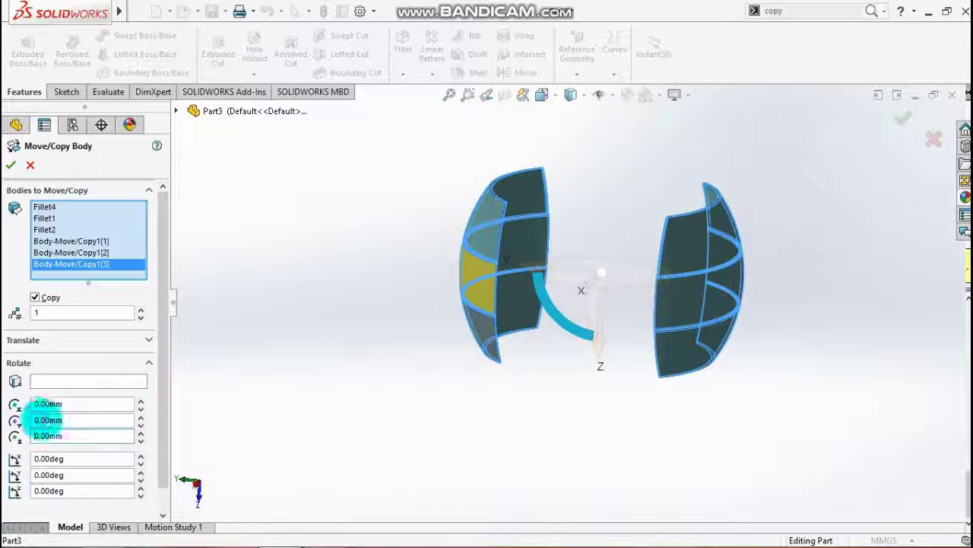
Step: Rotate the six-body copy 90° about Y and 90° about Z, and apply it
{"action": "left_click", "coordinate": [64, 473]}
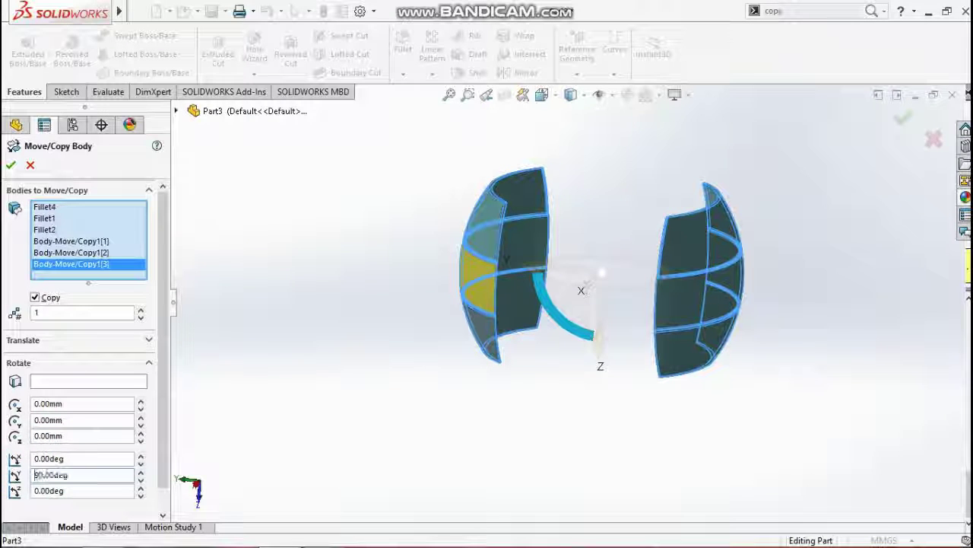
{"action": "key", "text": "Return"}
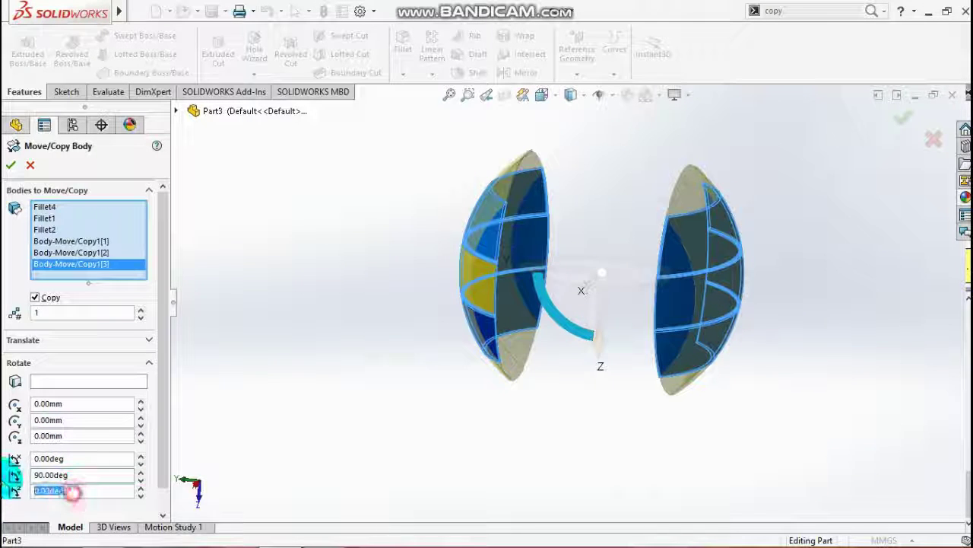
{"action": "key", "text": "Return"}
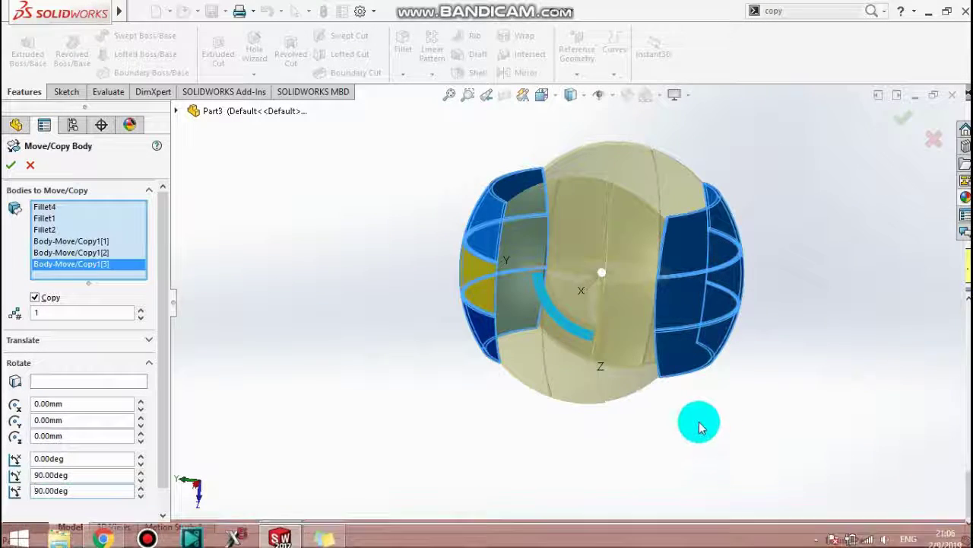
{"action": "middle_click_drag", "start_coordinate": [695, 423], "coordinate": [867, 244]}
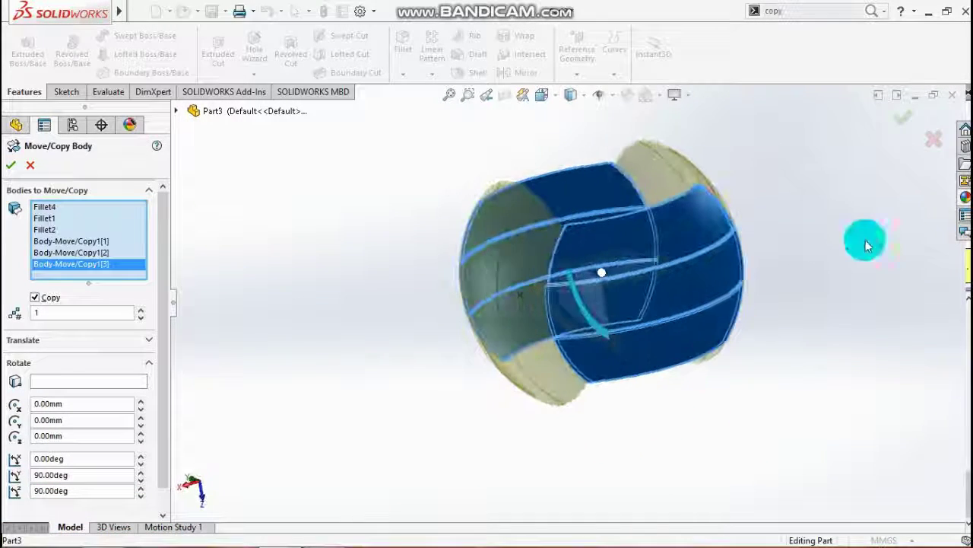
{"action": "left_click", "coordinate": [897, 116]}
{"action": "middle_click_drag", "start_coordinate": [652, 380], "coordinate": [693, 473]}
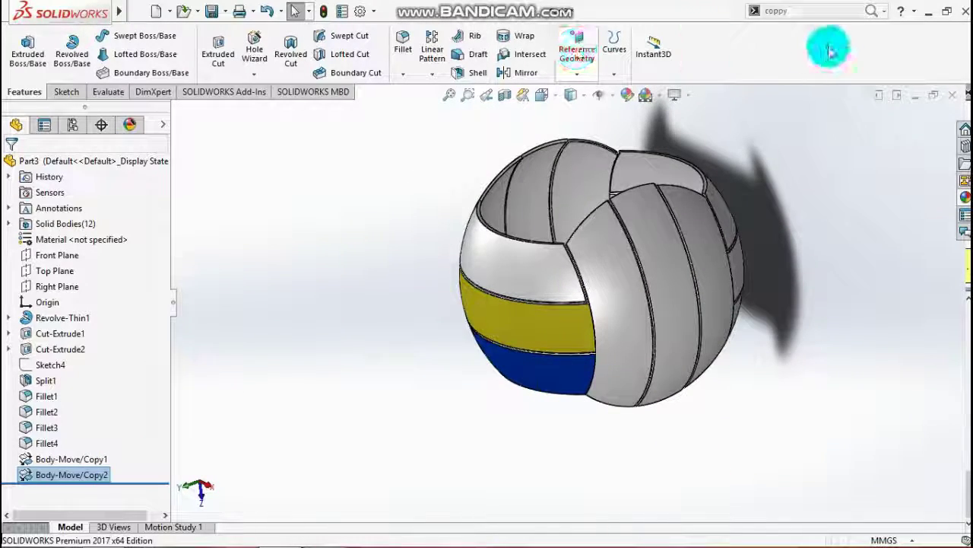
Step: Set up a third Move/Copy Body operation that makes one copy of the six bodies from the second body copy
{"action": "left_click", "coordinate": [812, 21]}
{"action": "key", "text": "BackSpace"}
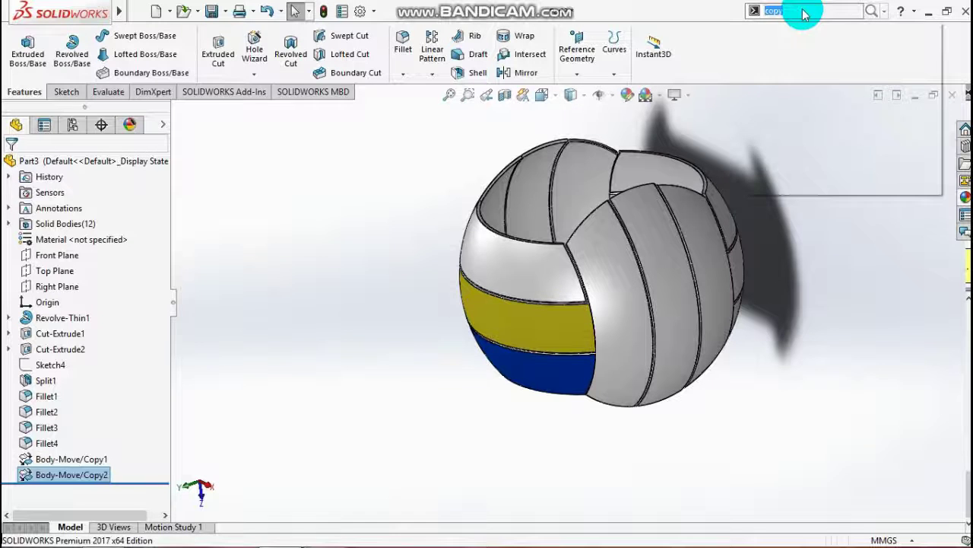
{"action": "left_click", "coordinate": [808, 26]}
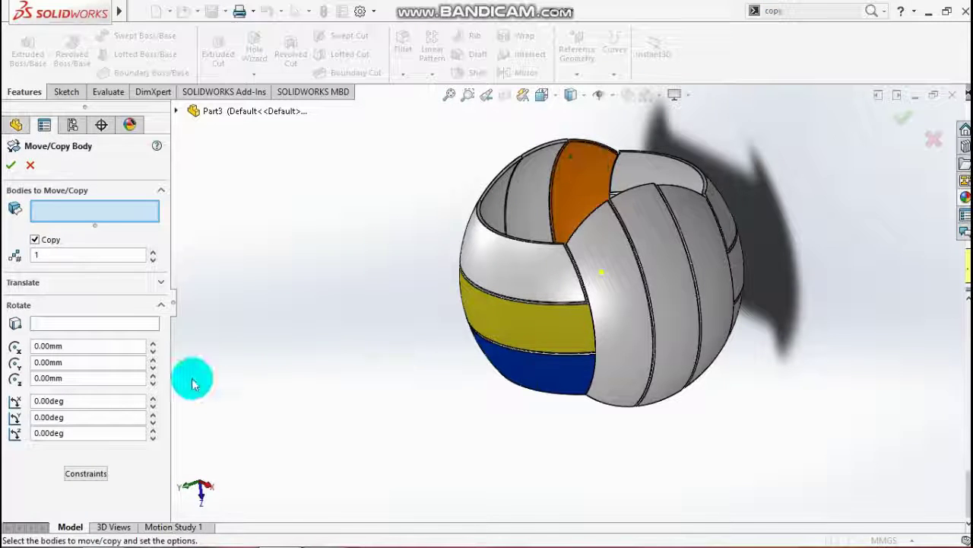
{"action": "left_click", "coordinate": [523, 187]}
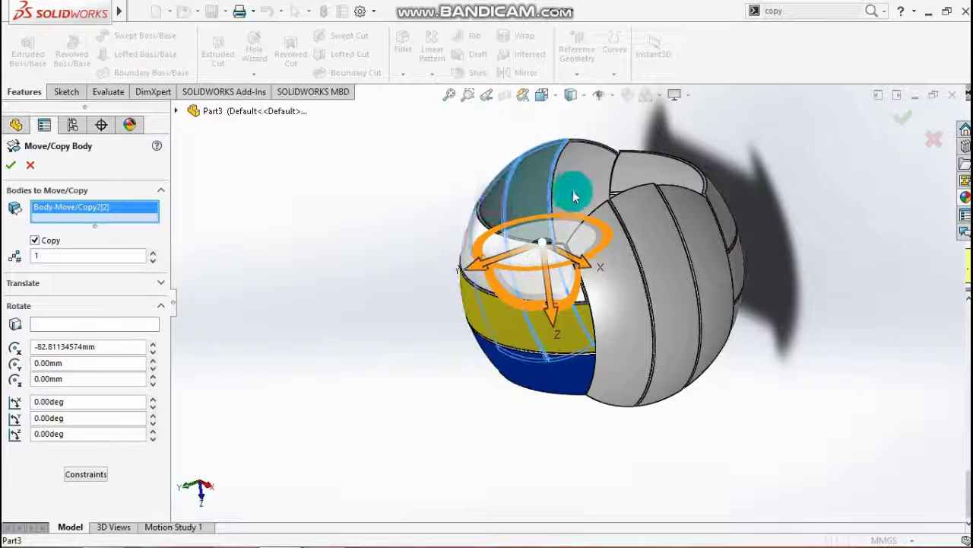
{"action": "left_click", "coordinate": [577, 184]}
{"action": "left_click", "coordinate": [620, 289]}
{"action": "left_click", "coordinate": [673, 306]}
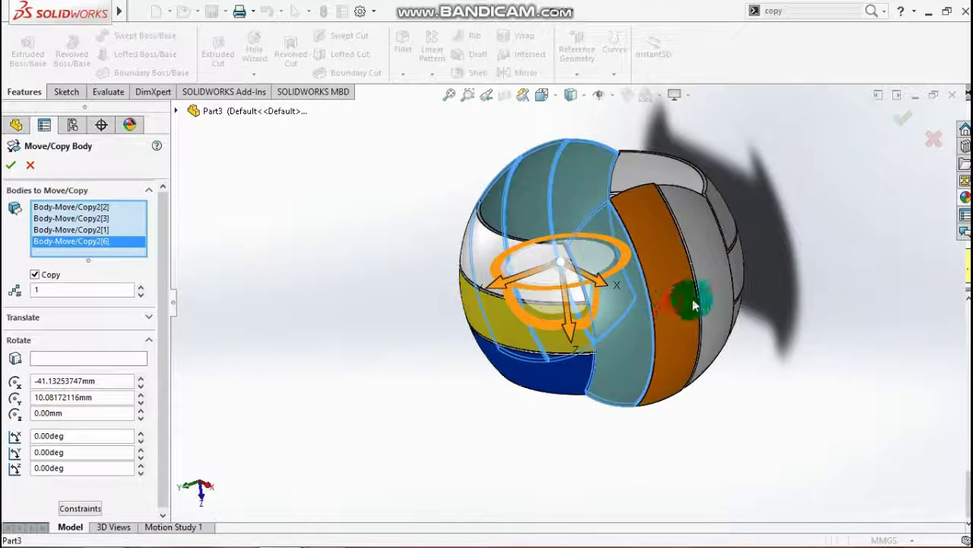
{"action": "left_click", "coordinate": [712, 290]}
{"action": "left_click", "coordinate": [712, 289]}
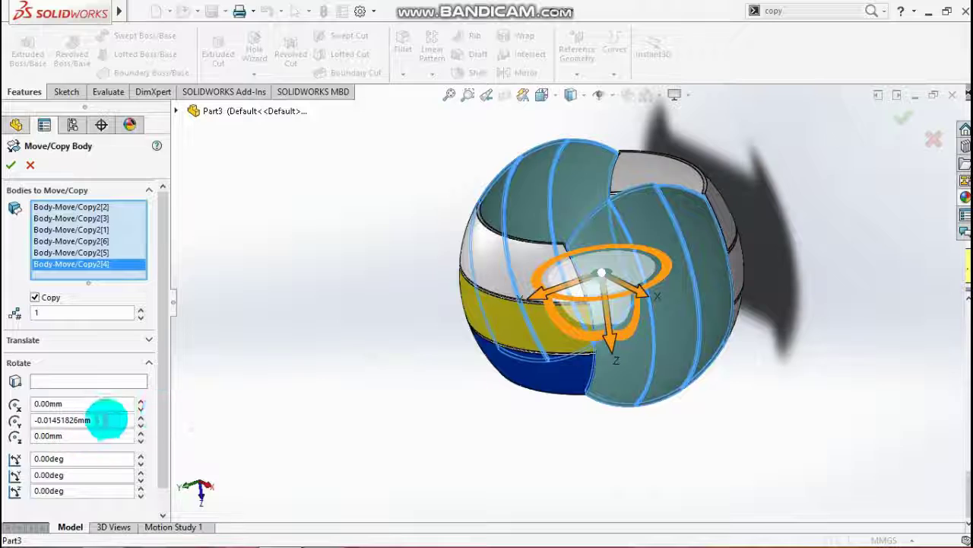
Step: Set the copy's Y rotation origin to 0 mm, rotate it 90° about X and 90° about Y, and apply it
{"action": "type", "text": "0.00mm"}
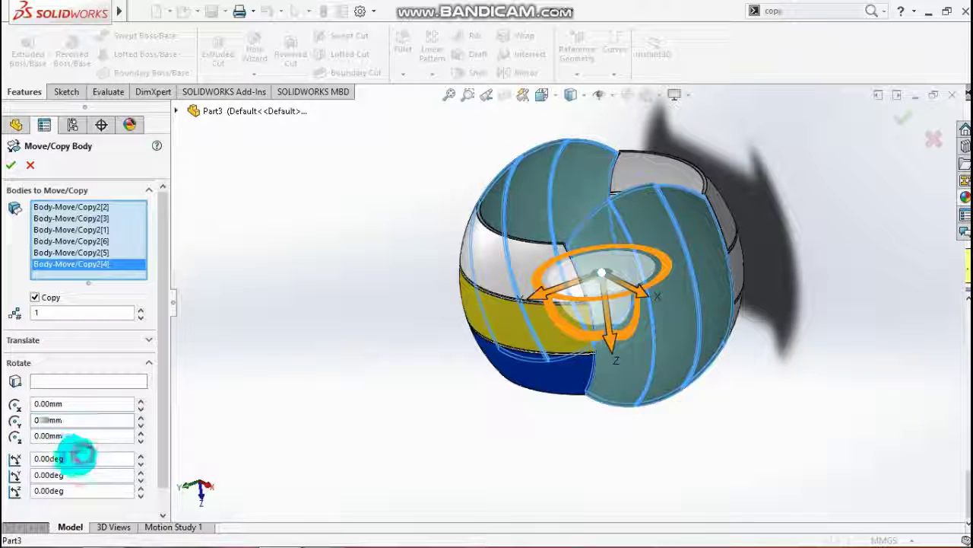
{"action": "double_click", "coordinate": [57, 457]}
{"action": "key", "text": "Return"}
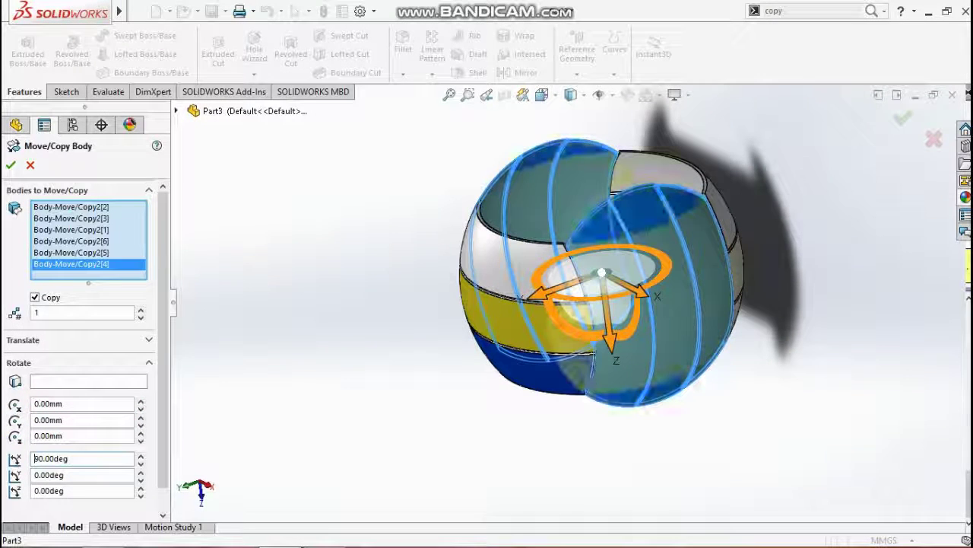
{"action": "left_click", "coordinate": [55, 460]}
{"action": "double_click", "coordinate": [69, 474]}
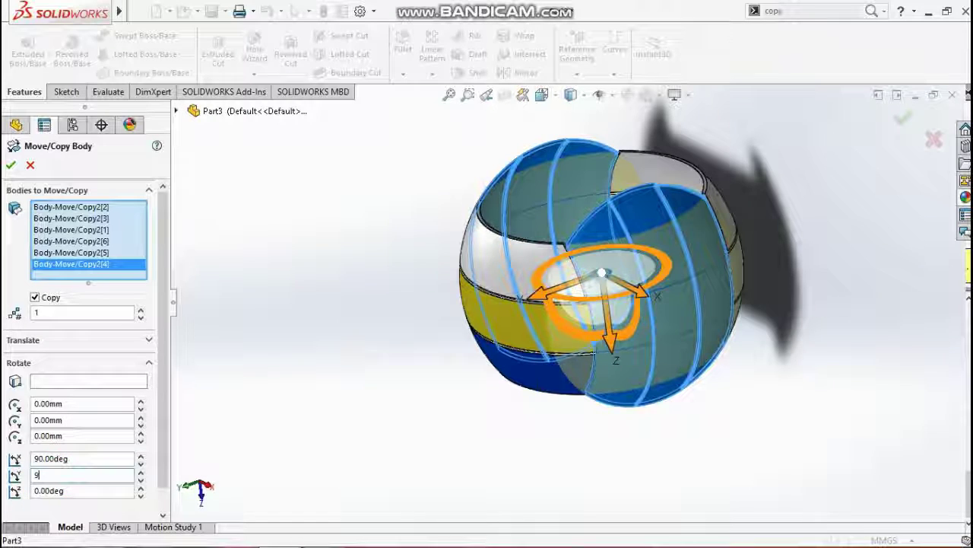
{"action": "left_click", "coordinate": [119, 333]}
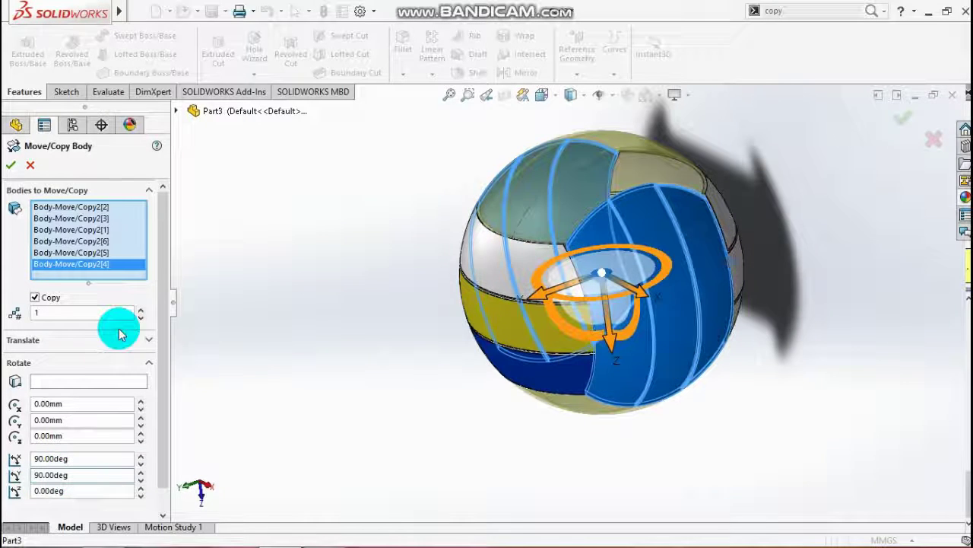
{"action": "left_click", "coordinate": [11, 166]}
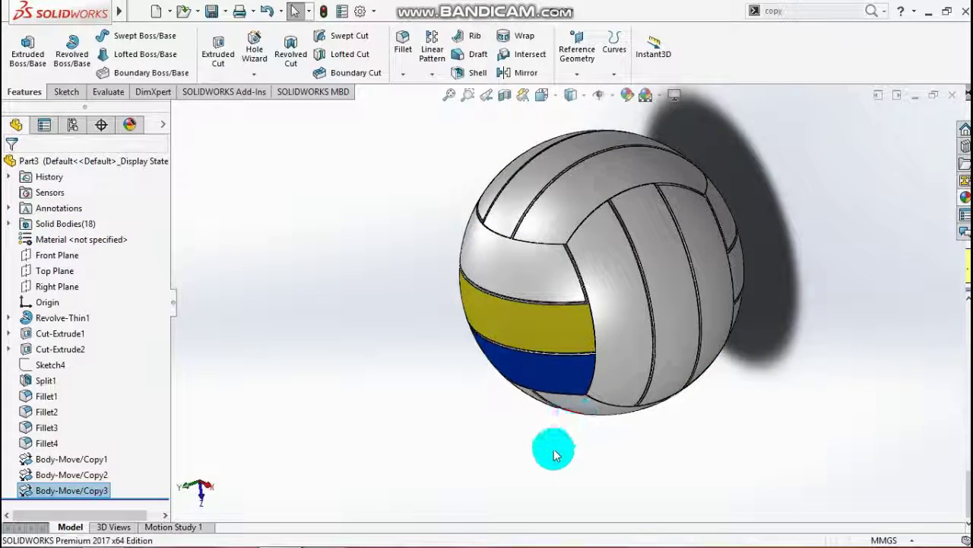
Step: Roll the model back to just after Fillet4, before the three body copies, and examine the end edges of the shell bodies
{"action": "mouse_move", "coordinate": [554, 455]}
{"action": "middle_mouse_down"}
{"action": "mouse_move", "coordinate": [348, 474]}
{"action": "mouse_move", "coordinate": [297, 423]}
{"action": "mouse_move", "coordinate": [516, 399]}
{"action": "mouse_move", "coordinate": [524, 322]}
{"action": "mouse_move", "coordinate": [616, 276]}
{"action": "mouse_move", "coordinate": [789, 406]}
{"action": "mouse_move", "coordinate": [515, 442]}
{"action": "mouse_move", "coordinate": [570, 391]}
{"action": "mouse_move", "coordinate": [706, 358]}
{"action": "mouse_move", "coordinate": [756, 380]}
{"action": "mouse_move", "coordinate": [749, 388]}
{"action": "middle_mouse_up"}
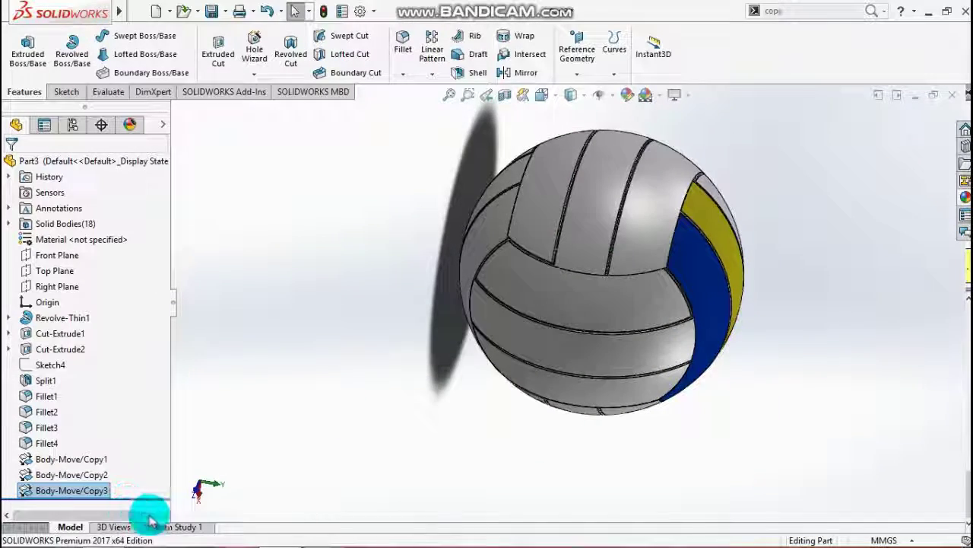
{"action": "scroll", "coordinate": [467, 378], "scroll_direction": "down", "scroll_amount": 3}
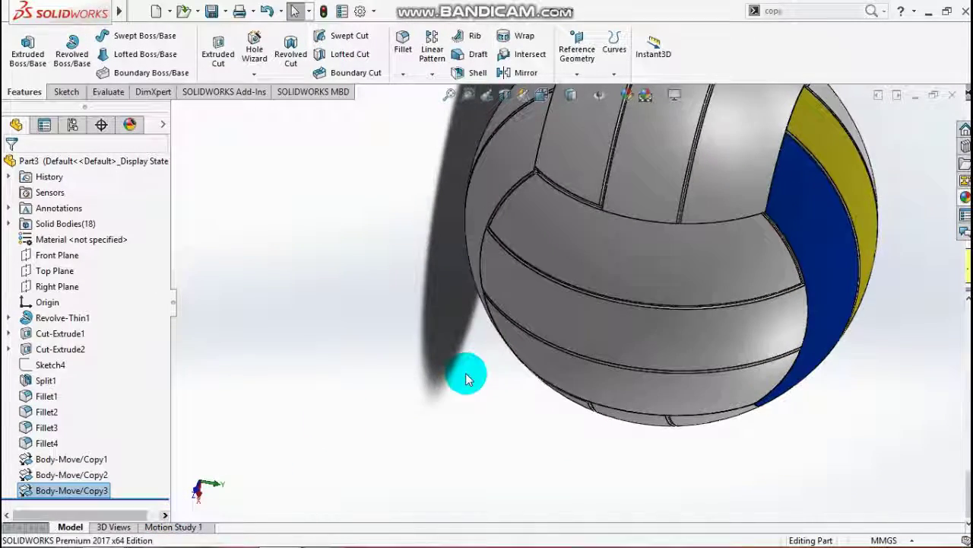
{"action": "scroll", "coordinate": [466, 372], "scroll_direction": "up", "scroll_amount": 2}
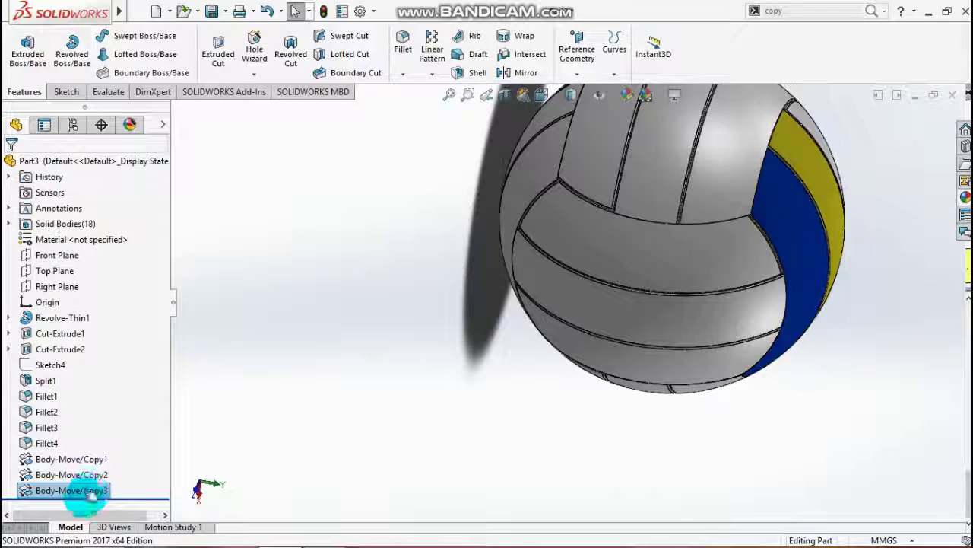
{"action": "left_click_drag", "start_coordinate": [86, 493], "coordinate": [98, 449]}
{"action": "middle_click_drag", "start_coordinate": [455, 363], "coordinate": [570, 365]}
{"action": "scroll", "coordinate": [854, 144], "scroll_direction": "down", "scroll_amount": 5}
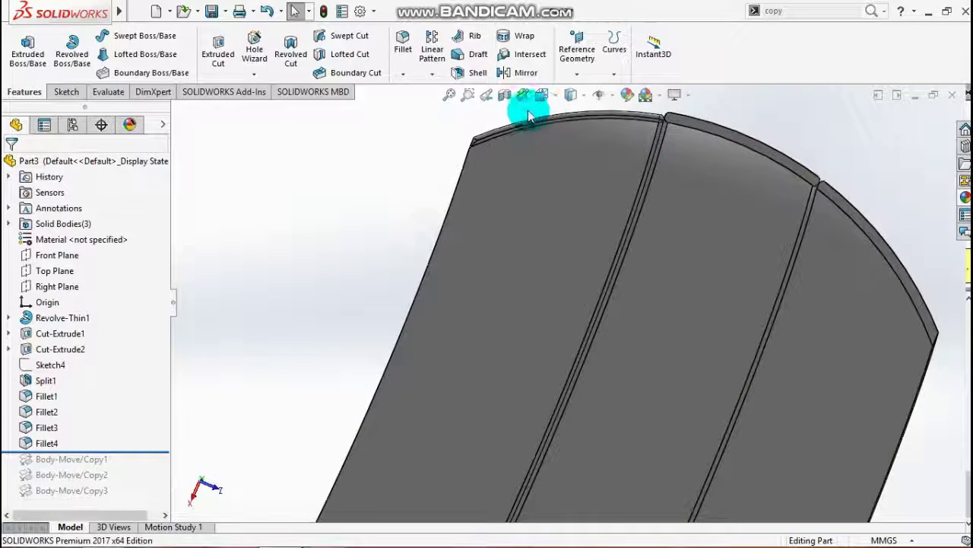
{"action": "scroll", "coordinate": [540, 141], "scroll_direction": "up", "scroll_amount": 3}
{"action": "scroll", "coordinate": [525, 289], "scroll_direction": "down", "scroll_amount": 6}
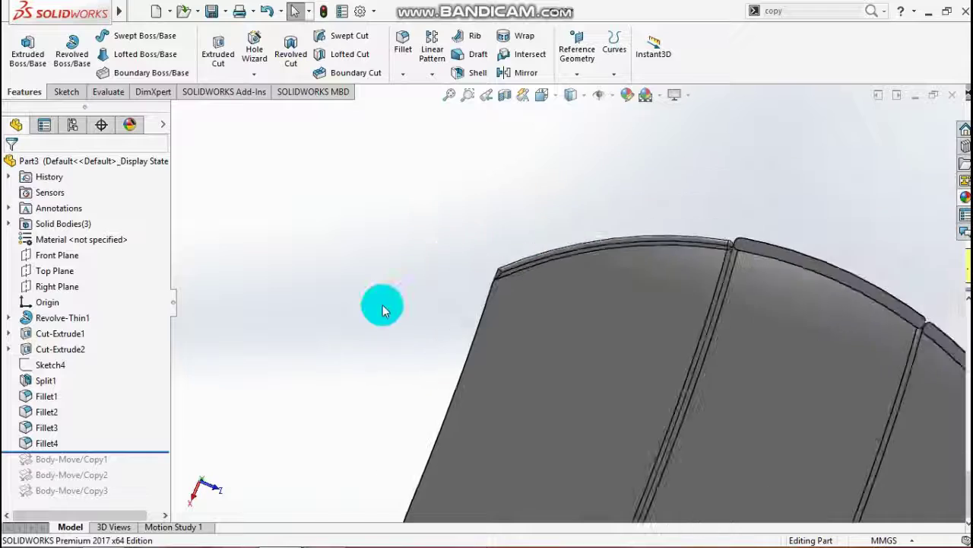
{"action": "middle_click_drag", "start_coordinate": [383, 308], "coordinate": [181, 476]}
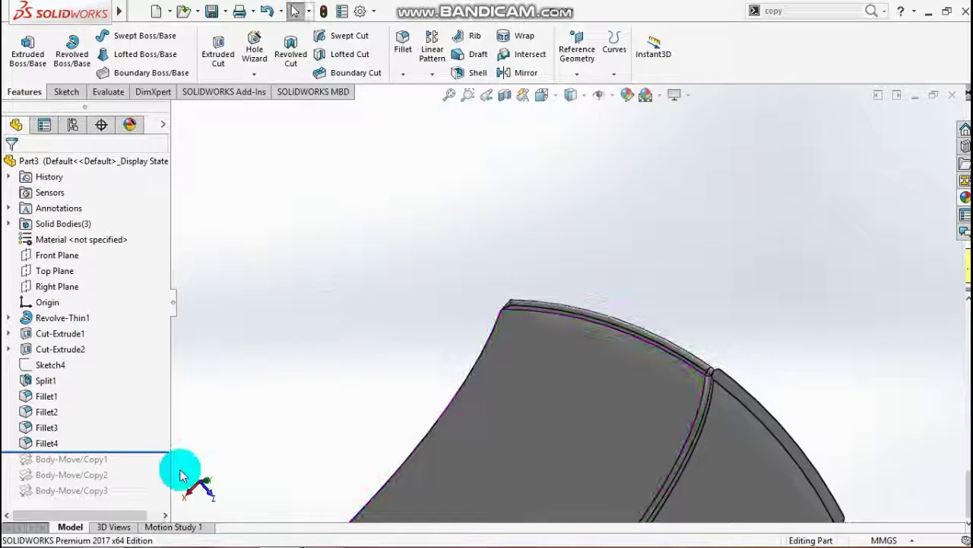
Step: Delete the Fillet4 feature from the end edge of the outer shell strip
{"action": "right_click", "coordinate": [42, 442]}
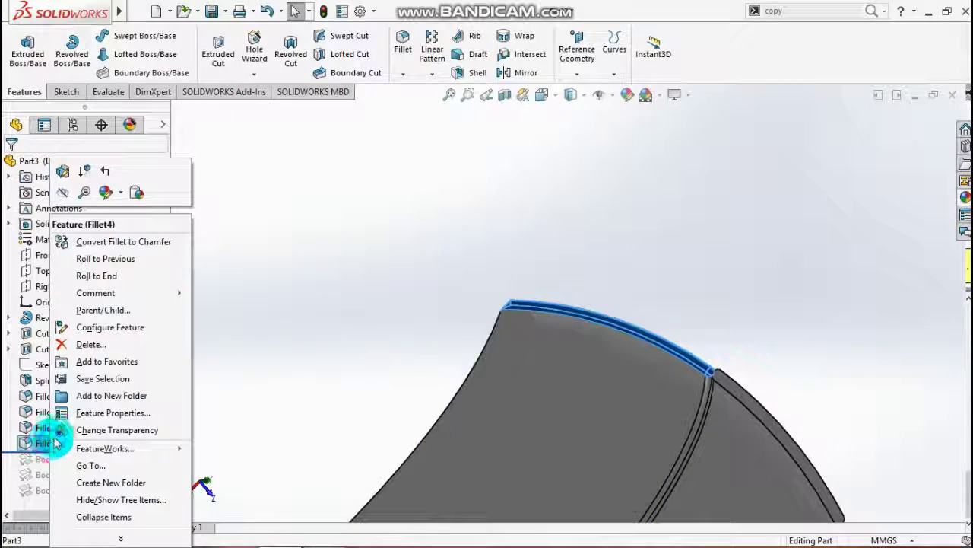
{"action": "left_click", "coordinate": [82, 346]}
{"action": "left_click", "coordinate": [559, 199]}
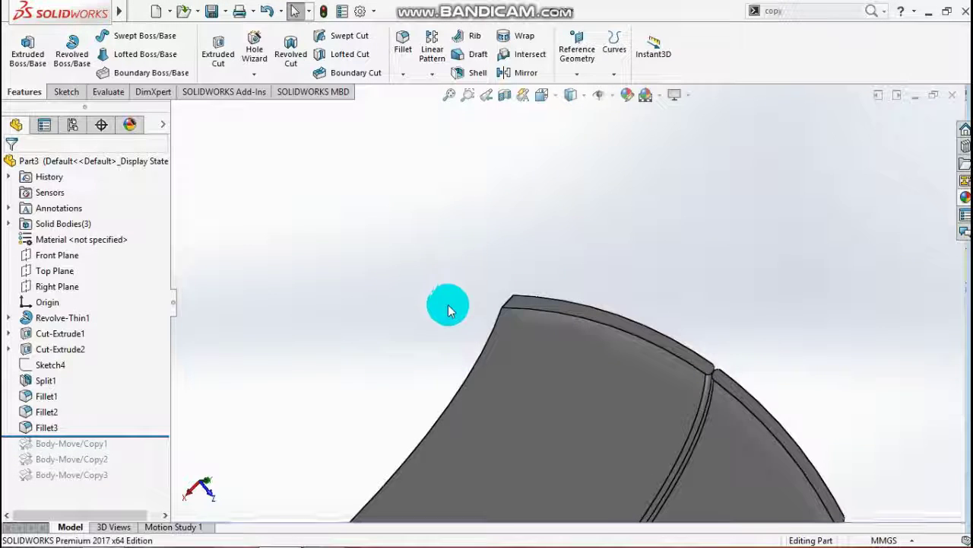
{"action": "left_click", "coordinate": [45, 427]}
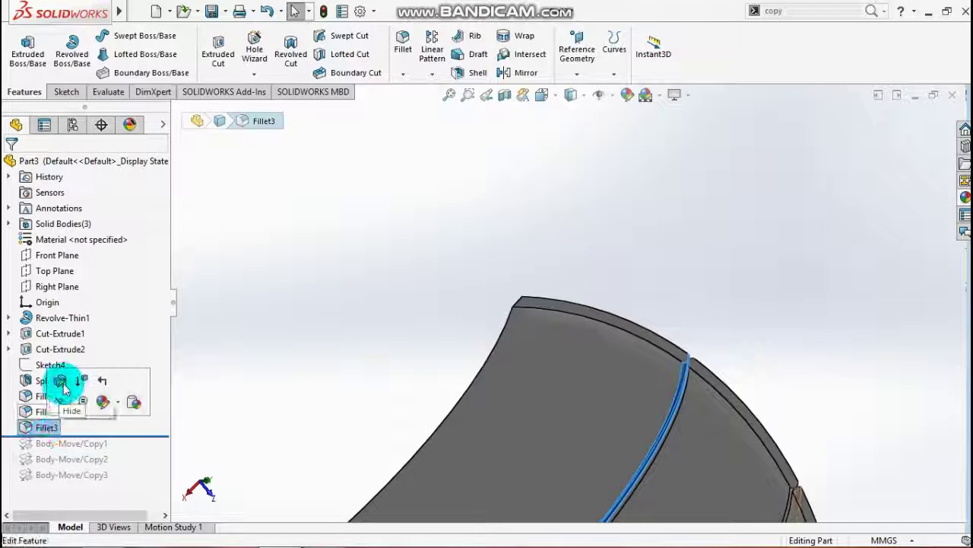
{"action": "right_click", "coordinate": [40, 428]}
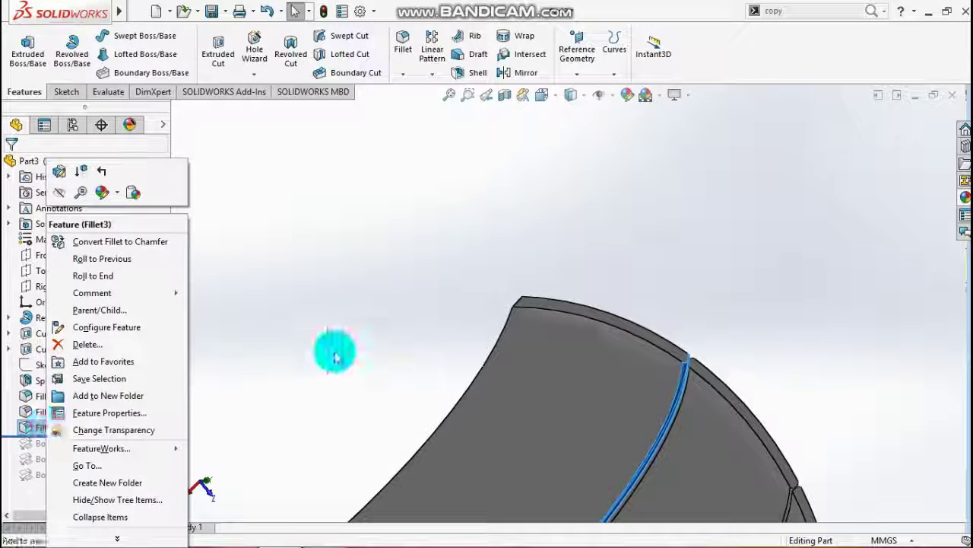
{"action": "left_click", "coordinate": [384, 283]}
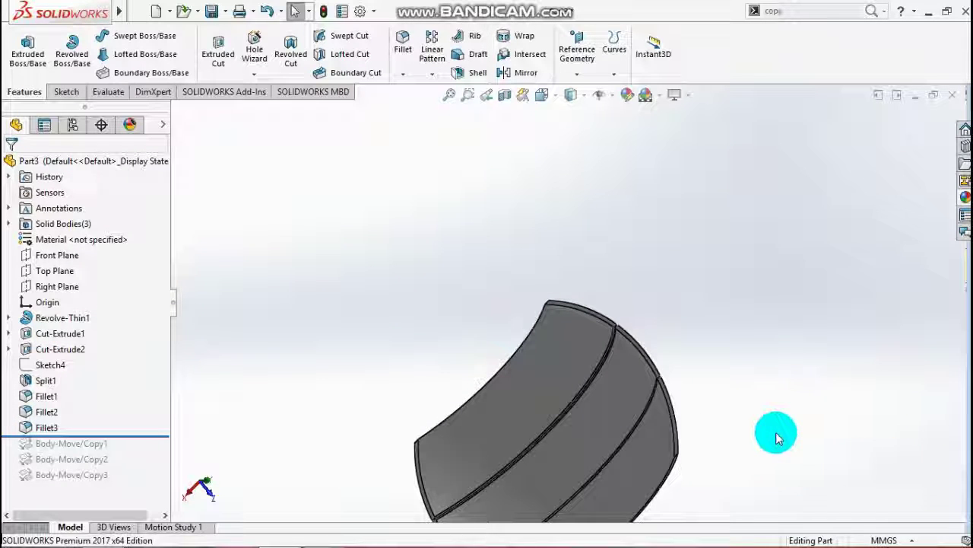
Step: Fillet the outer edge on one end face of the white strip with a 0.5 mm symmetric radius
{"action": "scroll", "coordinate": [474, 457], "scroll_direction": "down", "scroll_amount": 5}
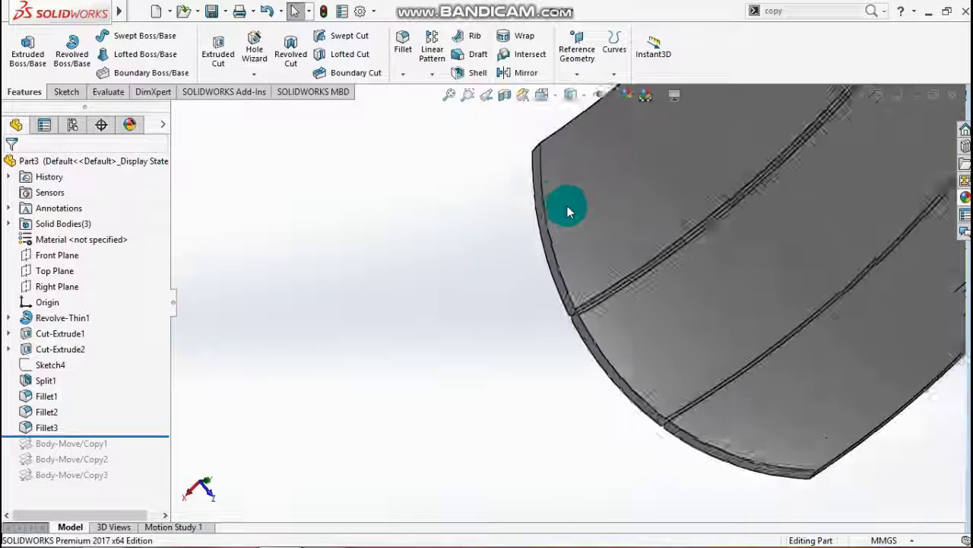
{"action": "left_click", "coordinate": [415, 54]}
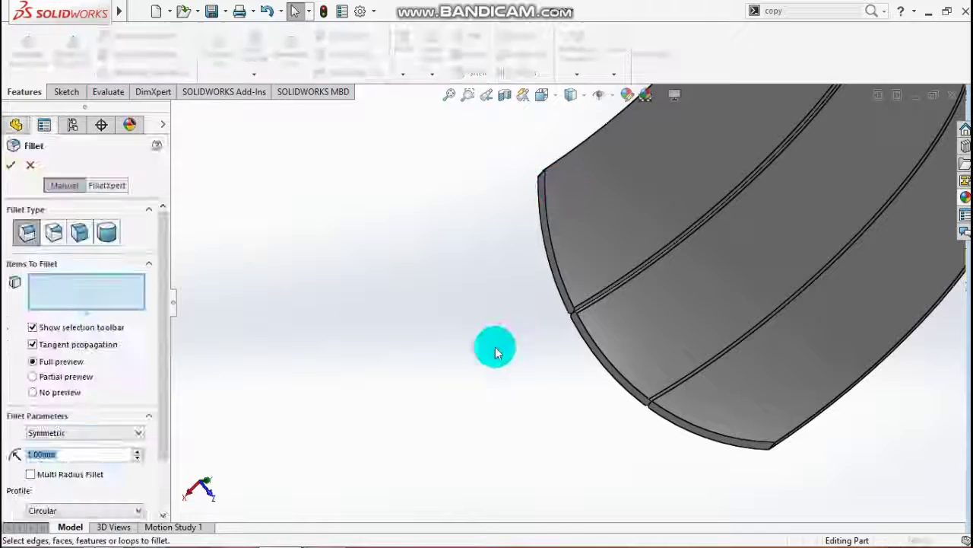
{"action": "middle_click_drag", "start_coordinate": [495, 347], "coordinate": [538, 254]}
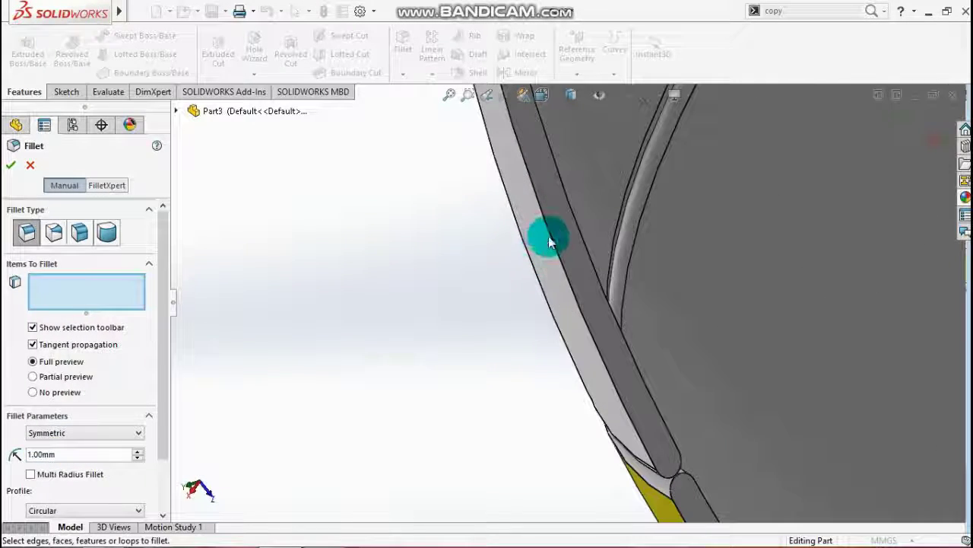
{"action": "left_click", "coordinate": [561, 243]}
{"action": "middle_click_drag", "start_coordinate": [616, 365], "coordinate": [641, 466]}
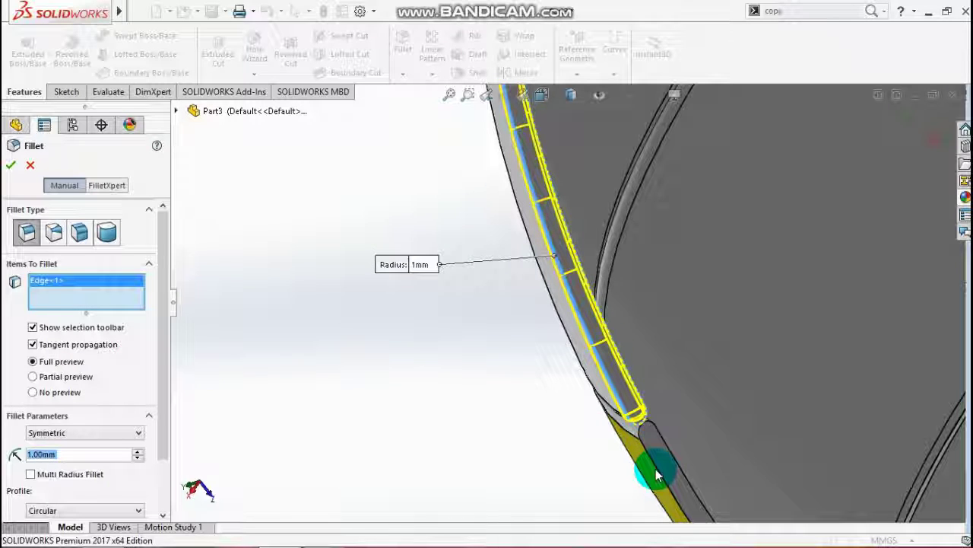
{"action": "left_click", "coordinate": [655, 472]}
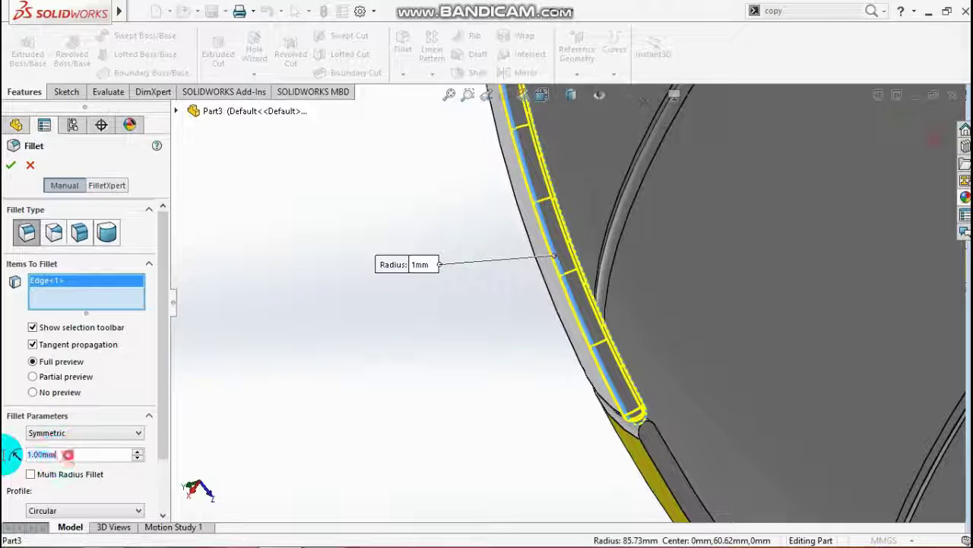
{"action": "type", "text": "0.5"}
{"action": "key", "text": "Return"}
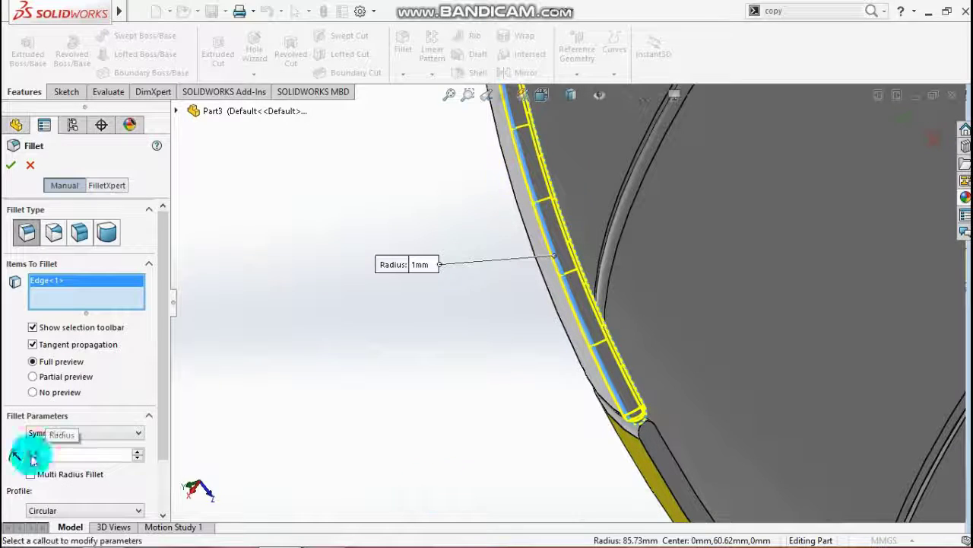
{"action": "left_click", "coordinate": [641, 473]}
{"action": "left_click", "coordinate": [654, 472]}
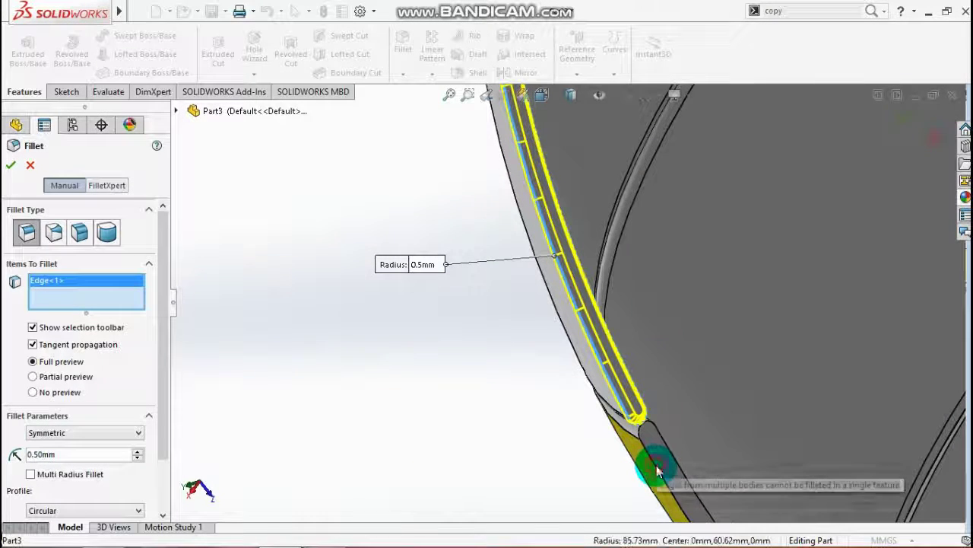
{"action": "middle_click_drag", "start_coordinate": [656, 465], "coordinate": [418, 428]}
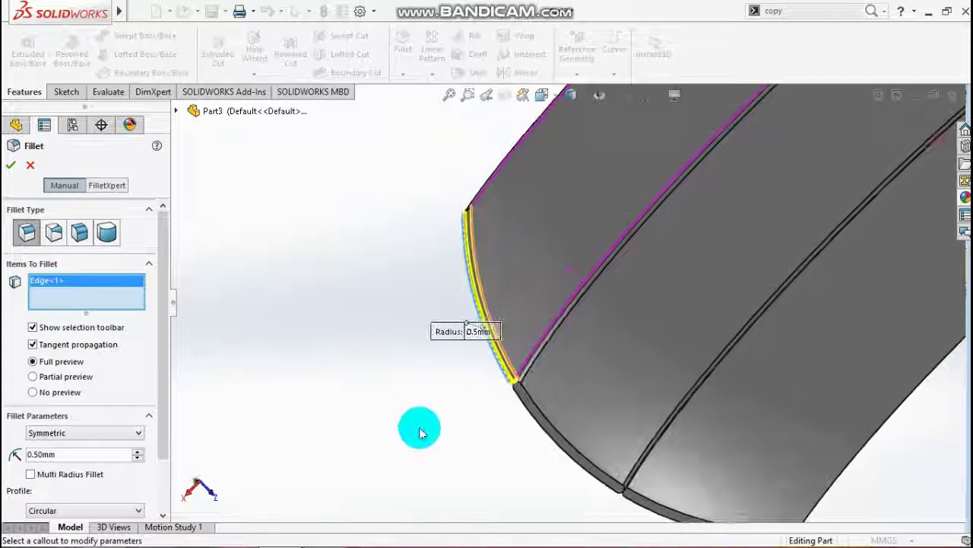
{"action": "left_click", "coordinate": [12, 168]}
Step: Fillet the outer edges at both ends of the yellow middle strip with a 0.5 mm radius
{"action": "middle_click_drag", "start_coordinate": [457, 252], "coordinate": [575, 357]}
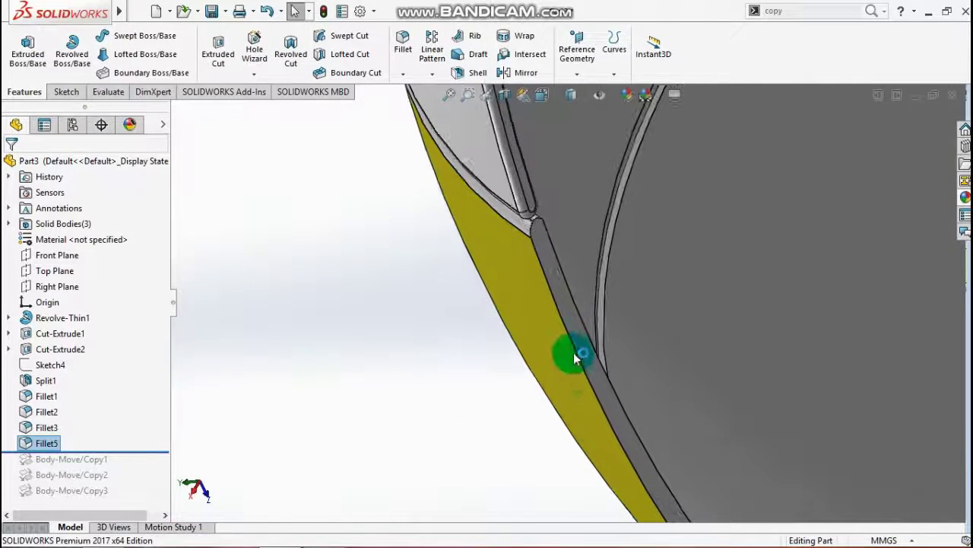
{"action": "left_click", "coordinate": [575, 350]}
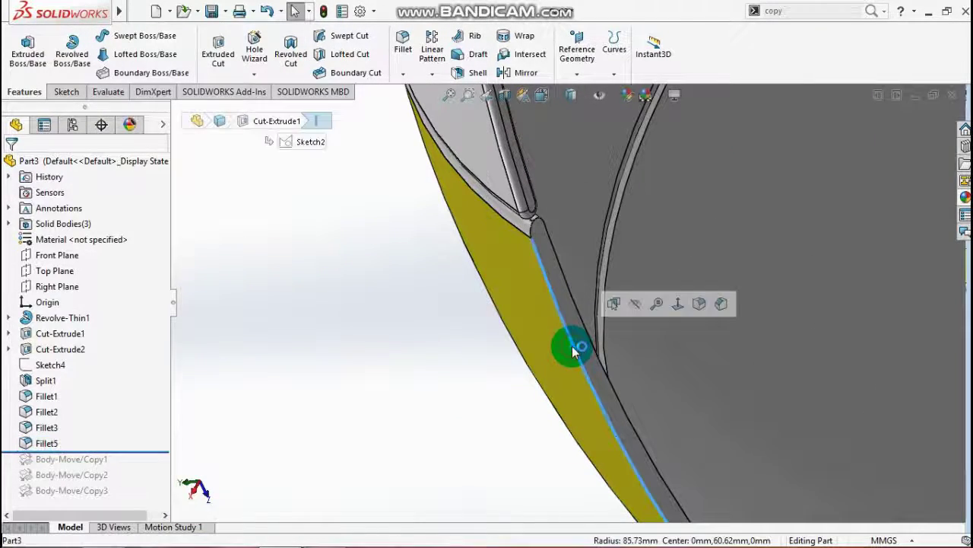
{"action": "left_click", "coordinate": [404, 38]}
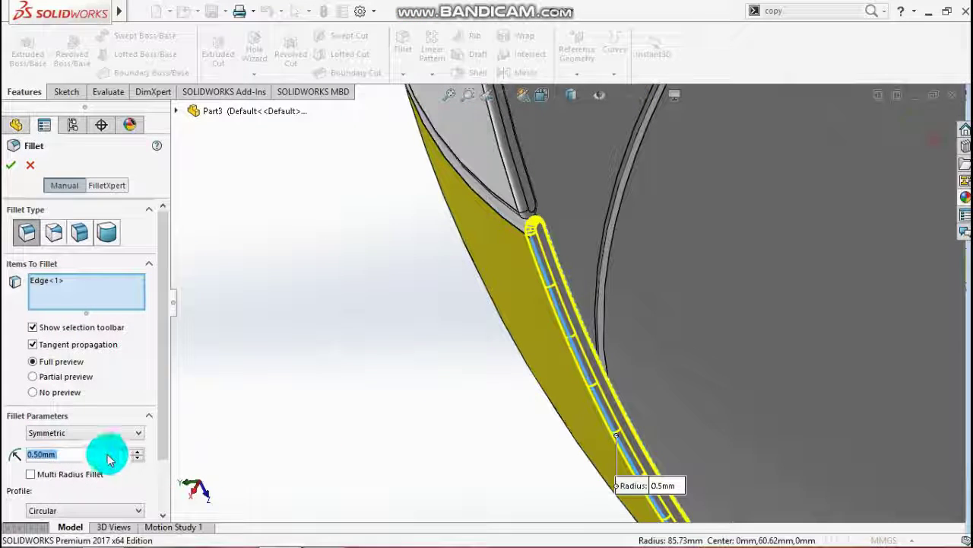
{"action": "middle_click_drag", "start_coordinate": [645, 364], "coordinate": [632, 484]}
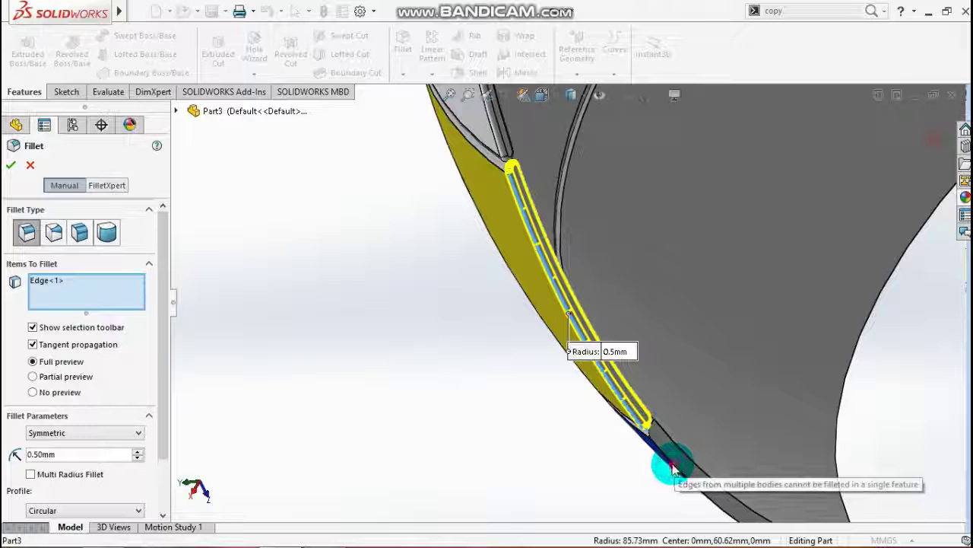
{"action": "scroll", "coordinate": [761, 277], "scroll_direction": "up", "scroll_amount": 6}
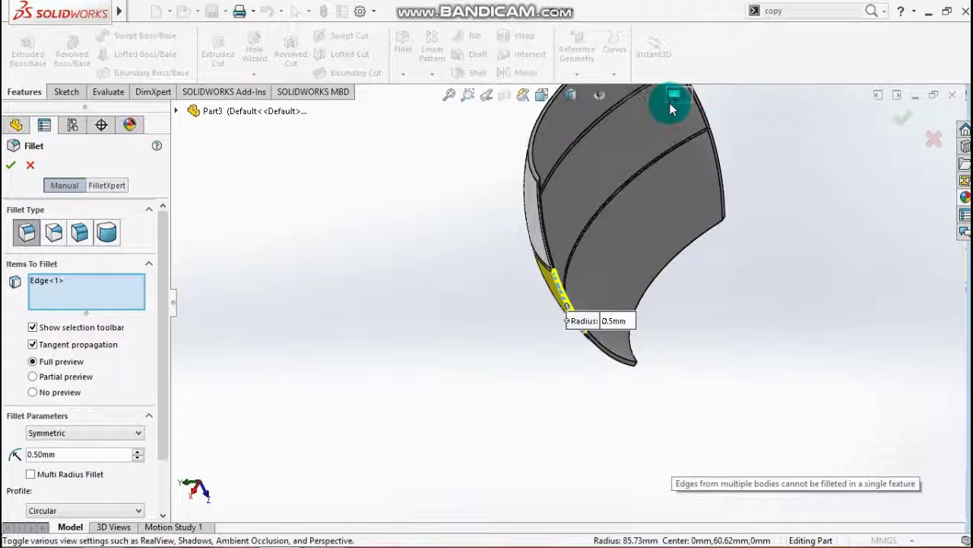
{"action": "scroll", "coordinate": [723, 145], "scroll_direction": "down", "scroll_amount": 8}
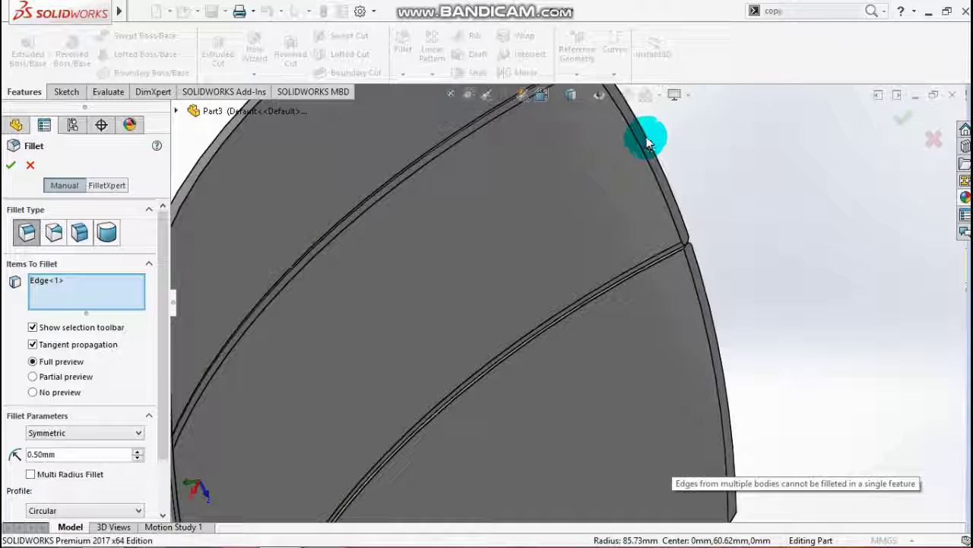
{"action": "left_click", "coordinate": [641, 136]}
{"action": "scroll", "coordinate": [626, 196], "scroll_direction": "up", "scroll_amount": 4}
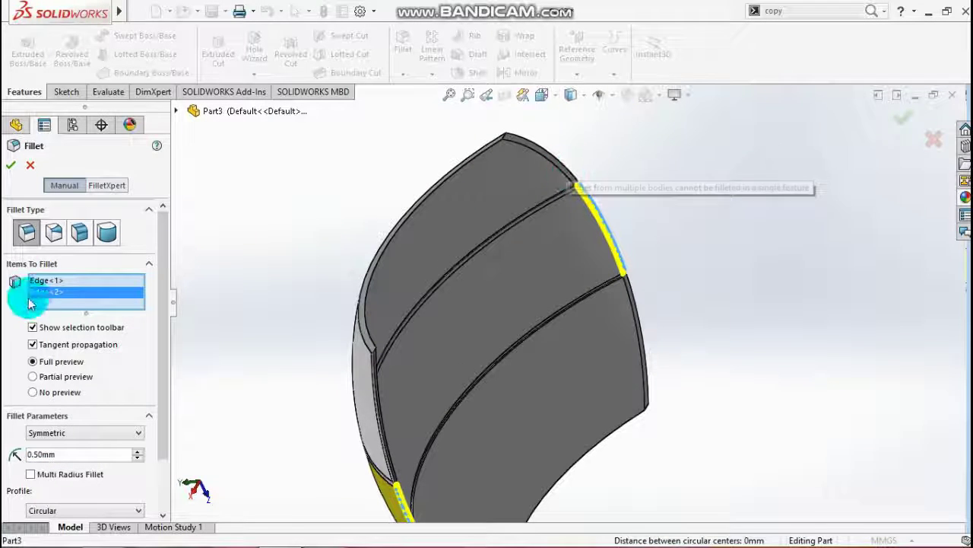
{"action": "left_click", "coordinate": [9, 172]}
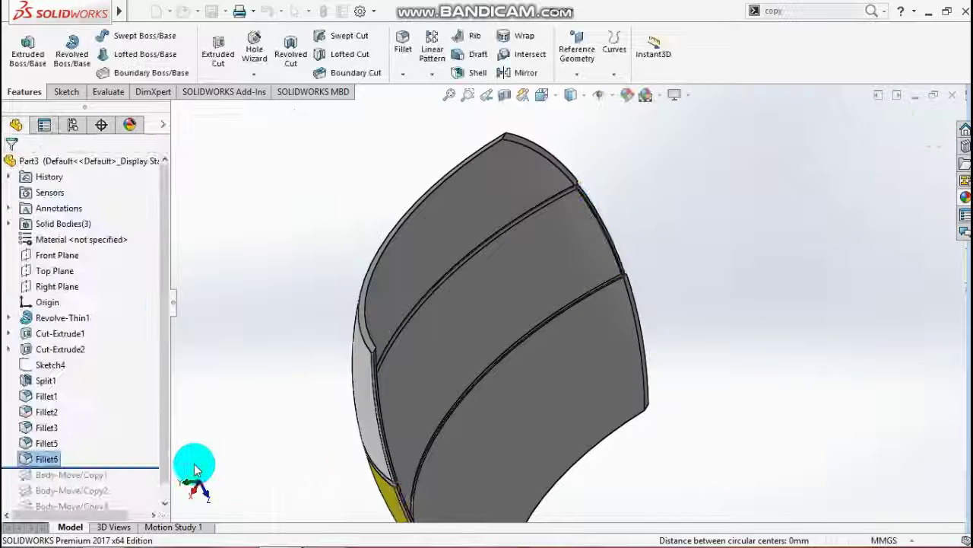
Step: Edit the white strip's end fillet, Fillet5, to include the outer edge at the strip's opposite end
{"action": "right_click", "coordinate": [41, 448]}
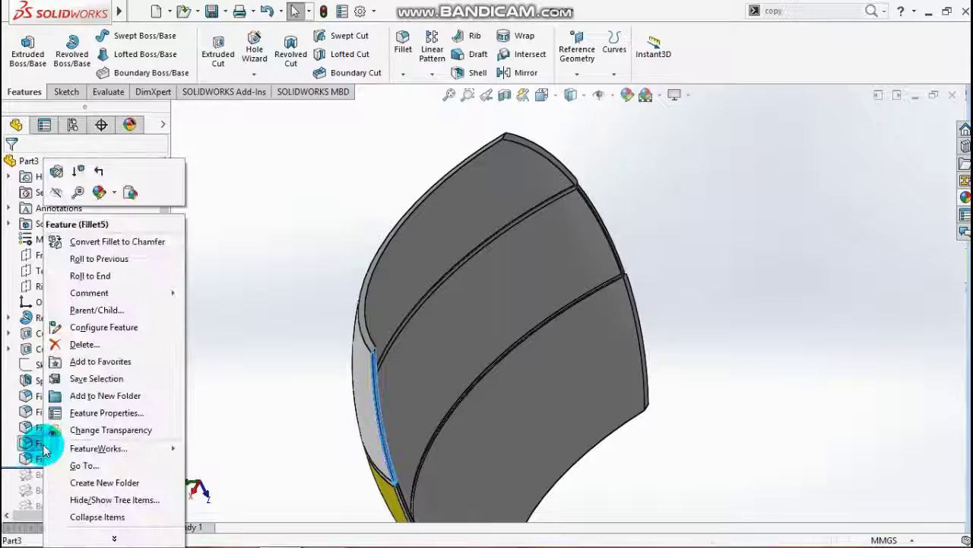
{"action": "left_click", "coordinate": [57, 174]}
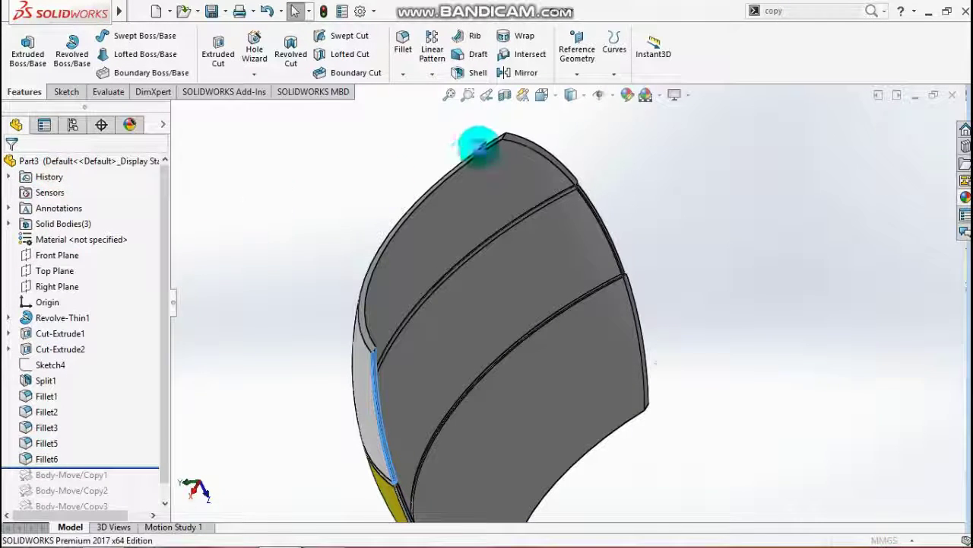
{"action": "scroll", "coordinate": [561, 161], "scroll_direction": "down", "scroll_amount": 3}
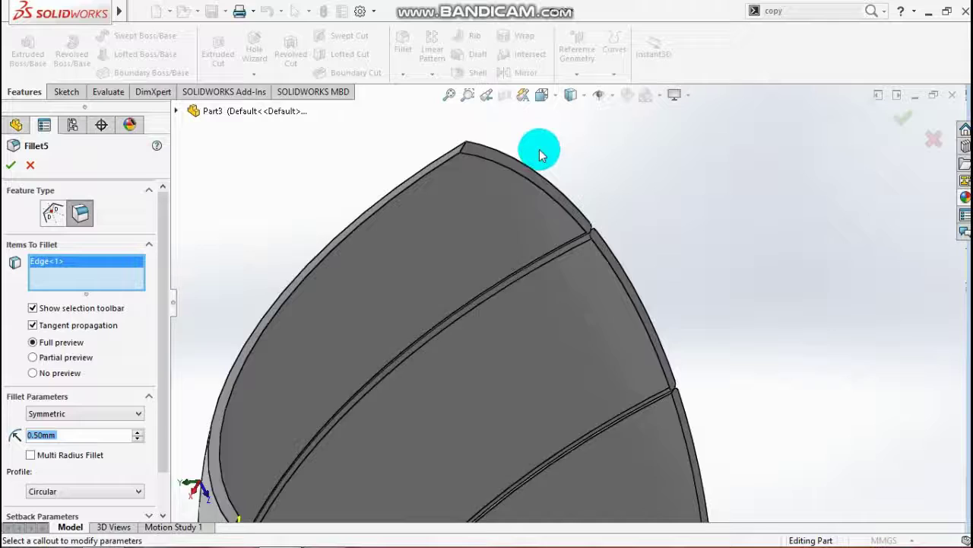
{"action": "left_click", "coordinate": [484, 156]}
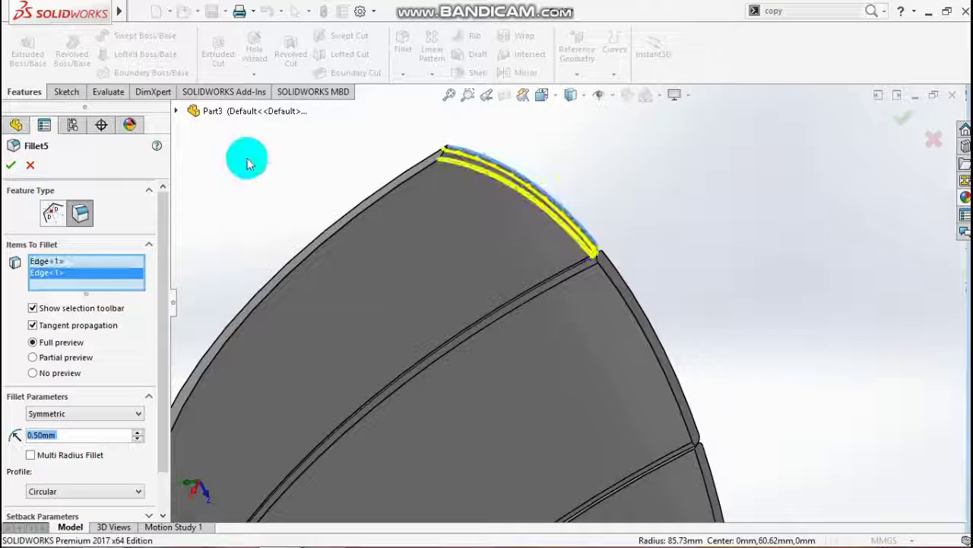
{"action": "left_click", "coordinate": [9, 166]}
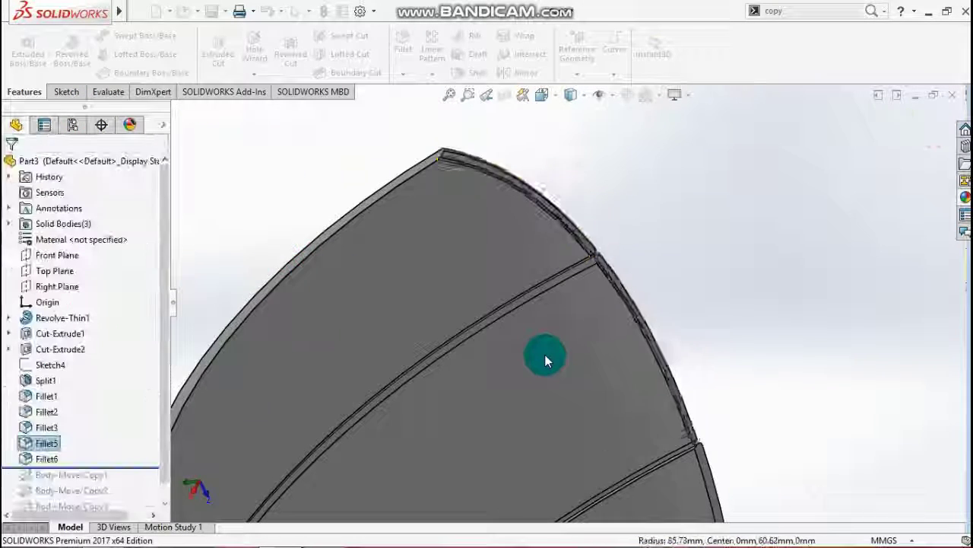
Step: Fillet the outer edges at both ends of the blue strip with a 0.5 mm radius
{"action": "scroll", "coordinate": [544, 354], "scroll_direction": "up", "scroll_amount": 5}
{"action": "middle_click_drag", "start_coordinate": [533, 476], "coordinate": [559, 378]}
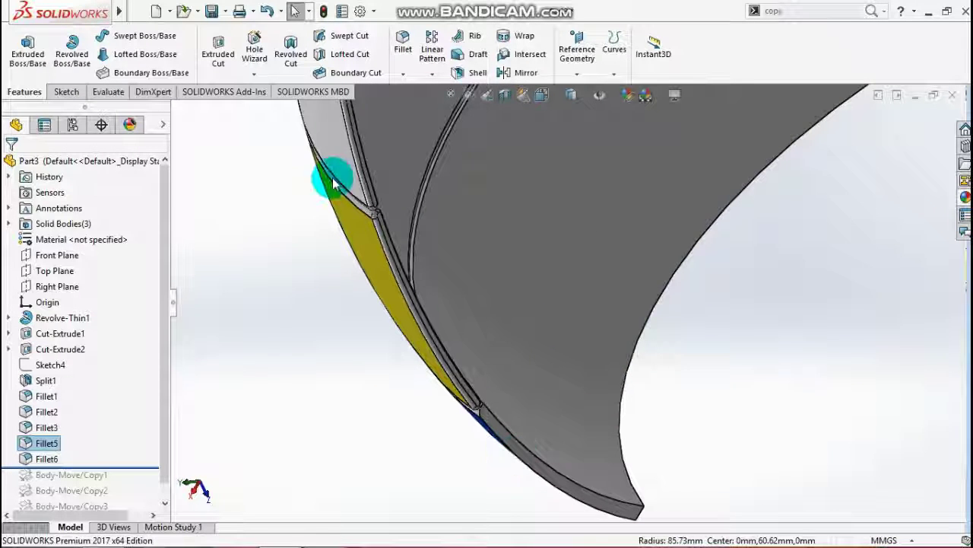
{"action": "left_click", "coordinate": [403, 48]}
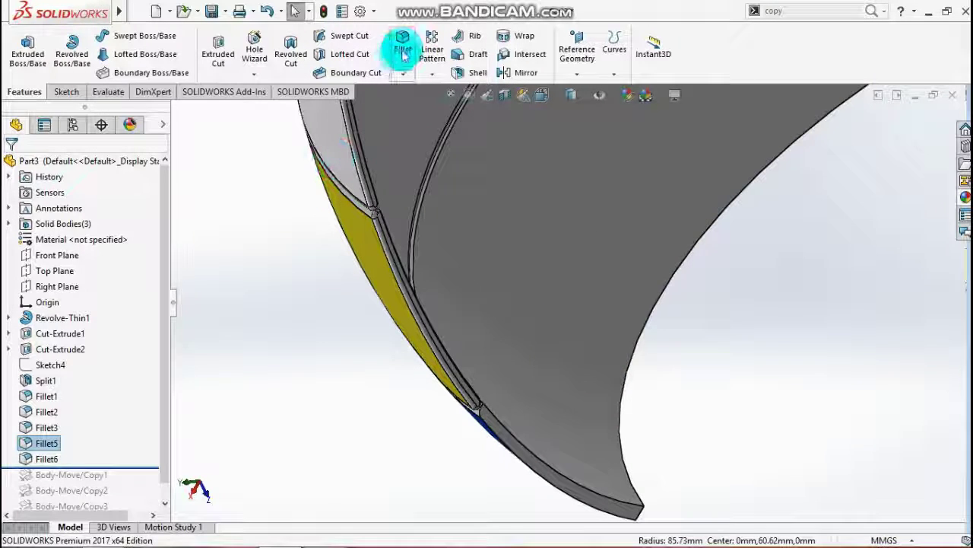
{"action": "left_click", "coordinate": [516, 463]}
{"action": "scroll", "coordinate": [771, 238], "scroll_direction": "up", "scroll_amount": 2}
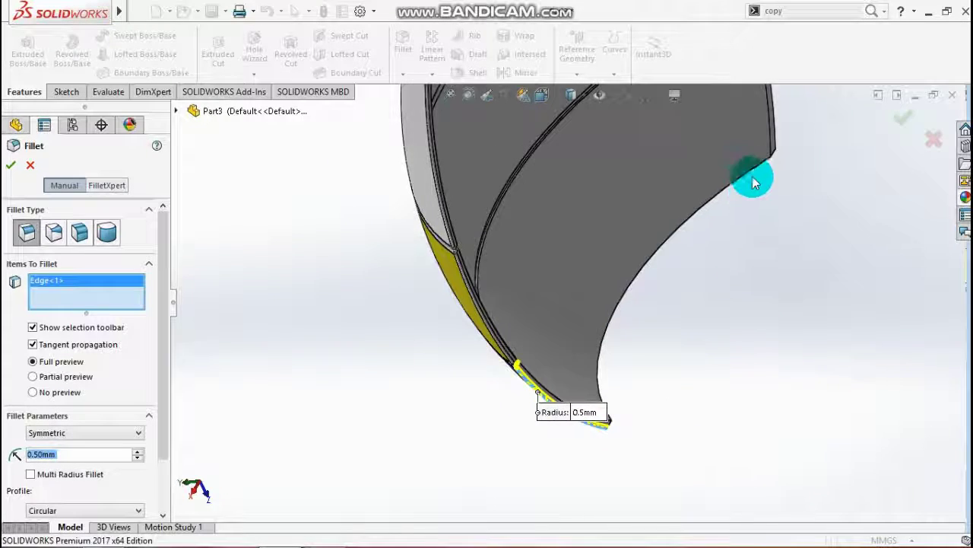
{"action": "scroll", "coordinate": [753, 181], "scroll_direction": "up", "scroll_amount": 2}
{"action": "scroll", "coordinate": [753, 181], "scroll_direction": "down", "scroll_amount": 6}
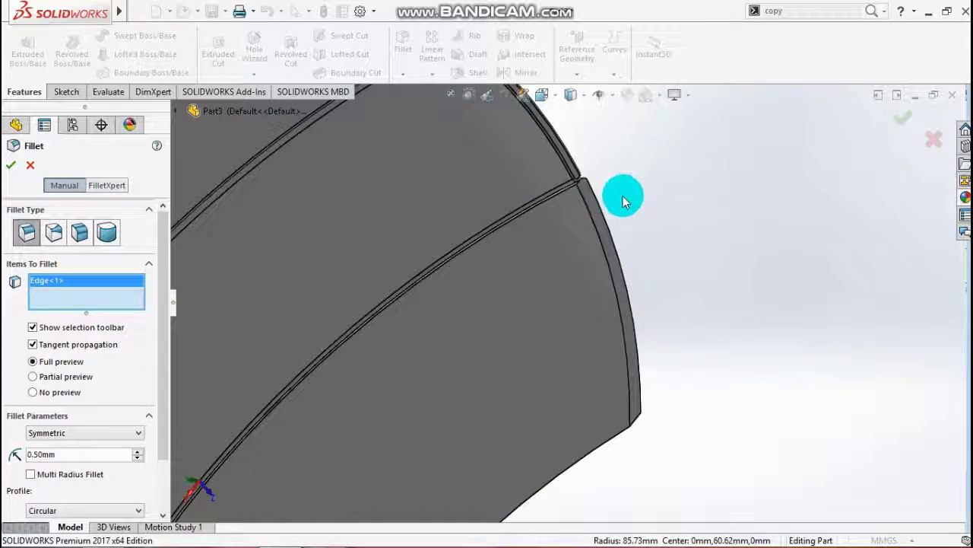
{"action": "left_click", "coordinate": [599, 206]}
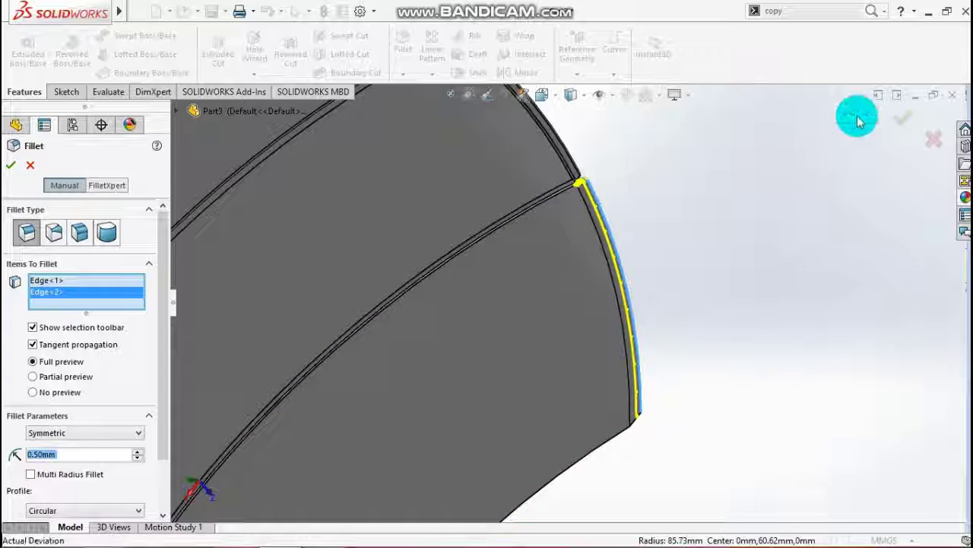
{"action": "left_click", "coordinate": [900, 118]}
Step: Roll the model forward past all three body copies to rebuild the complete ball, and view it from the coloured panel's side
{"action": "scroll", "coordinate": [652, 330], "scroll_direction": "up", "scroll_amount": 5}
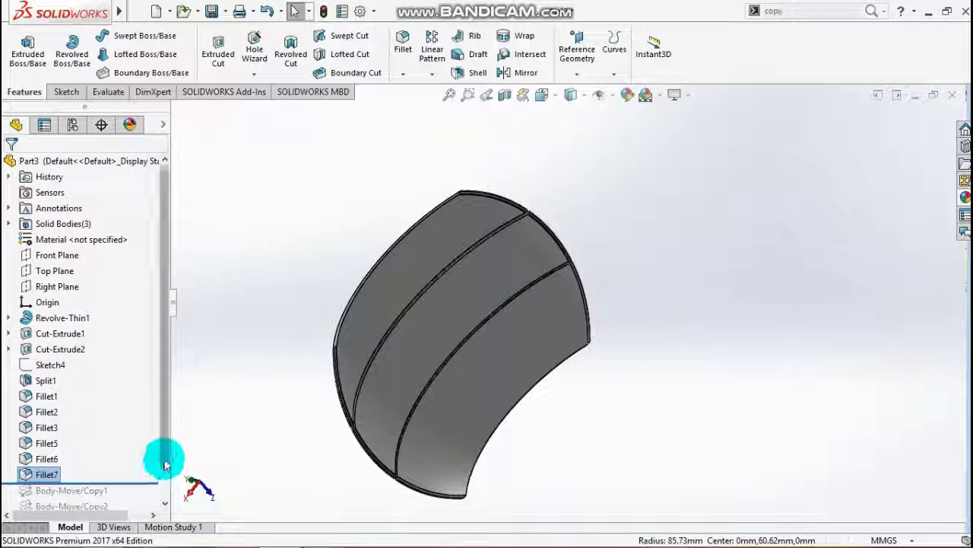
{"action": "scroll", "coordinate": [151, 502], "scroll_direction": "down", "scroll_amount": 1}
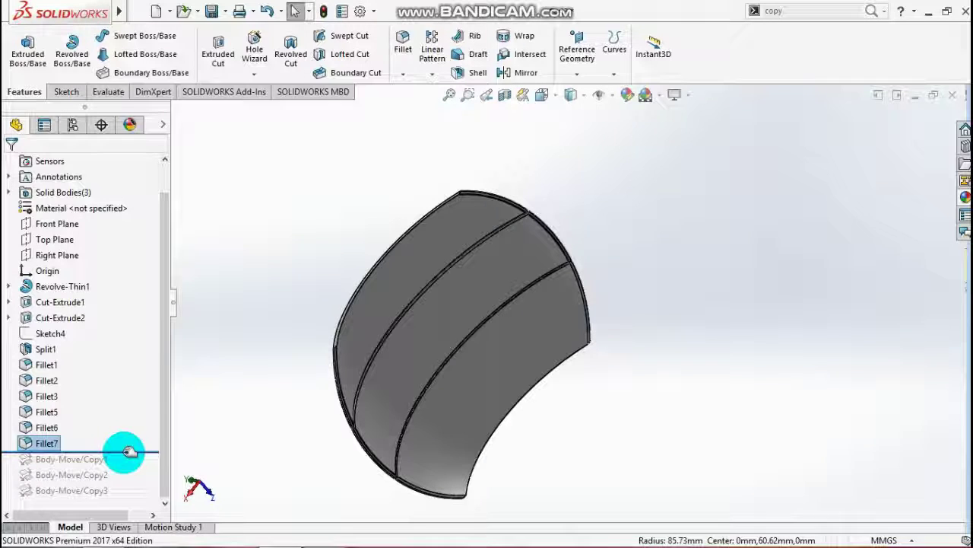
{"action": "left_click_drag", "start_coordinate": [129, 452], "coordinate": [125, 498]}
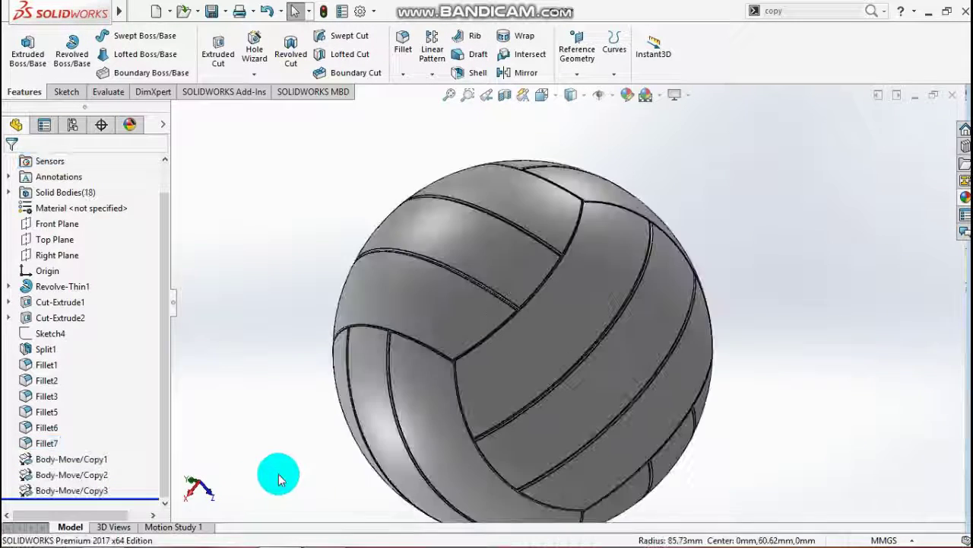
{"action": "scroll", "coordinate": [743, 448], "scroll_direction": "up", "scroll_amount": 3}
{"action": "middle_click_drag", "start_coordinate": [743, 448], "coordinate": [445, 342]}
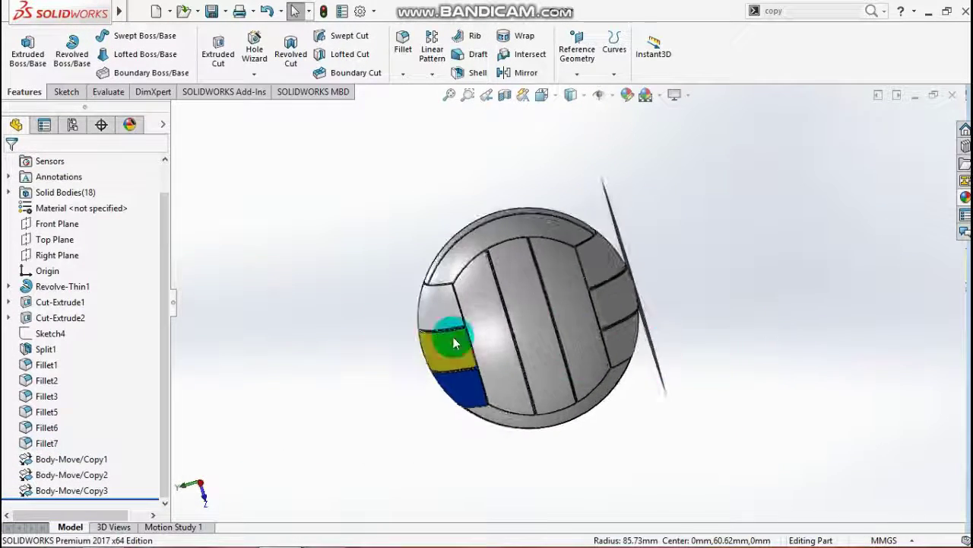
{"action": "scroll", "coordinate": [419, 305], "scroll_direction": "up", "scroll_amount": 3}
{"action": "scroll", "coordinate": [615, 276], "scroll_direction": "down", "scroll_amount": 4}
{"action": "middle_click_drag", "start_coordinate": [588, 356], "coordinate": [710, 330]}
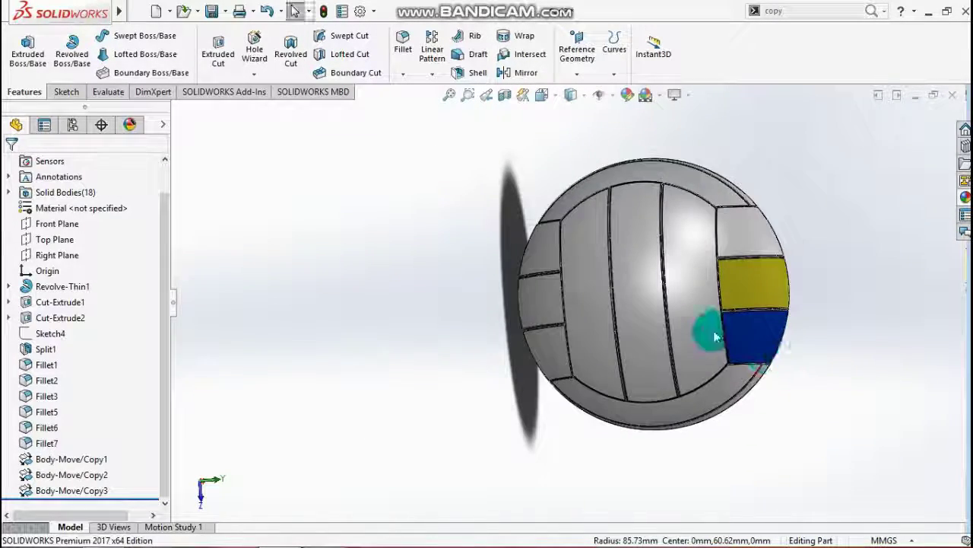
{"action": "left_click", "coordinate": [703, 304]}
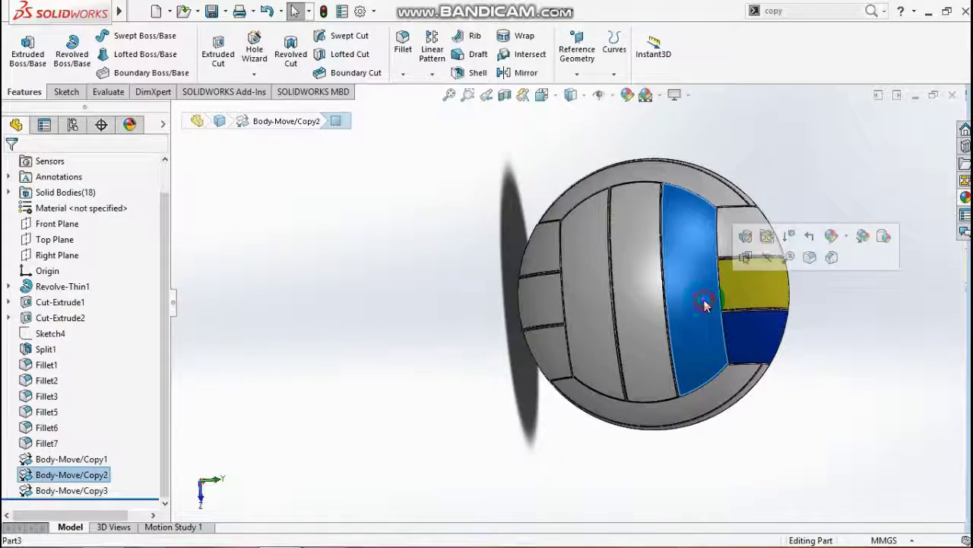
{"action": "left_click", "coordinate": [964, 195]}
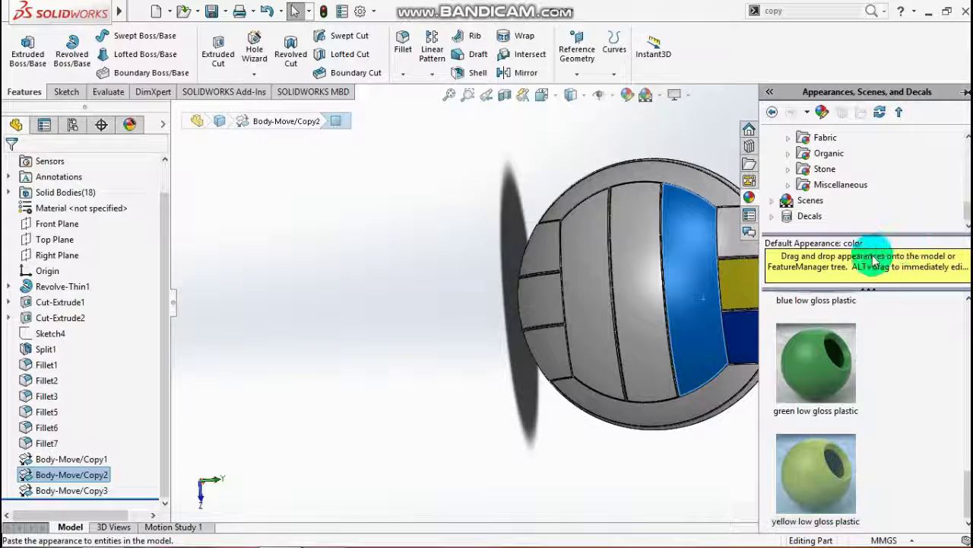
{"action": "left_click", "coordinate": [622, 411]}
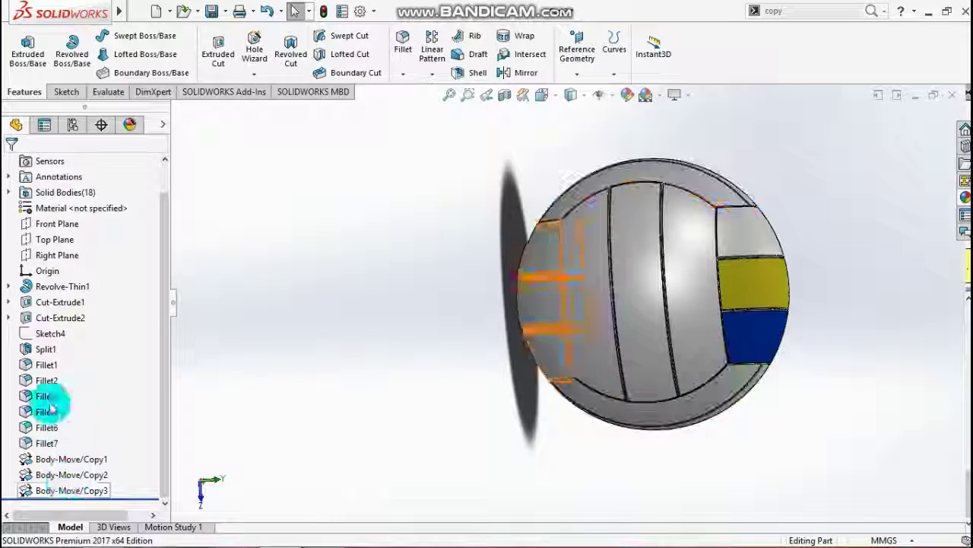
Step: Examine which geometry Cut-Extrude2 and Body-Move/Copy1 cover and which appearance entries are offered for the copied bodies
{"action": "left_click", "coordinate": [68, 318]}
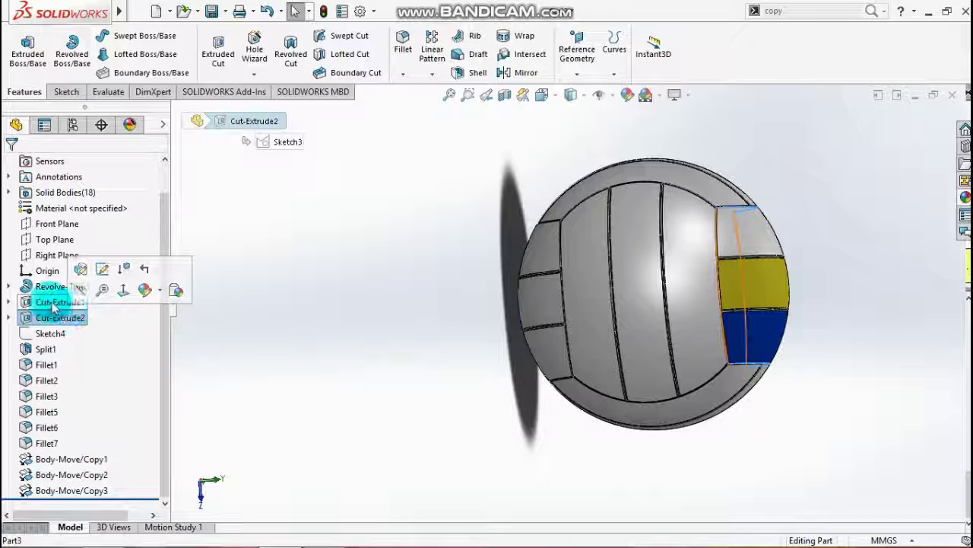
{"action": "left_click", "coordinate": [86, 459]}
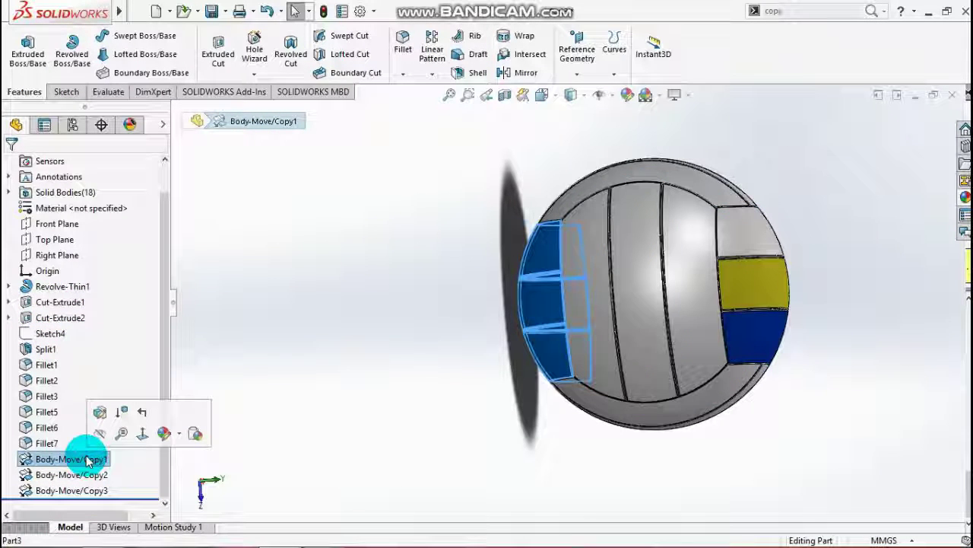
{"action": "left_click", "coordinate": [181, 435]}
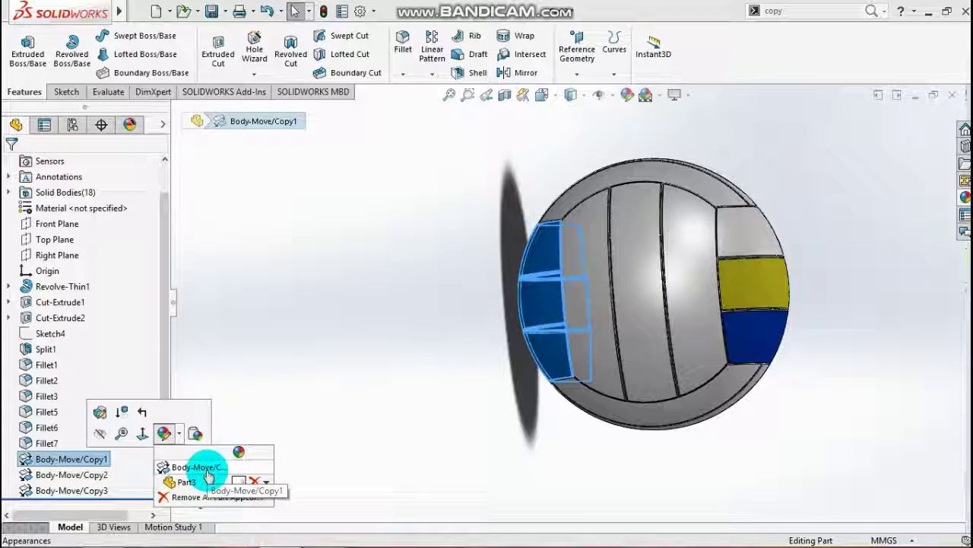
{"action": "left_click", "coordinate": [317, 378]}
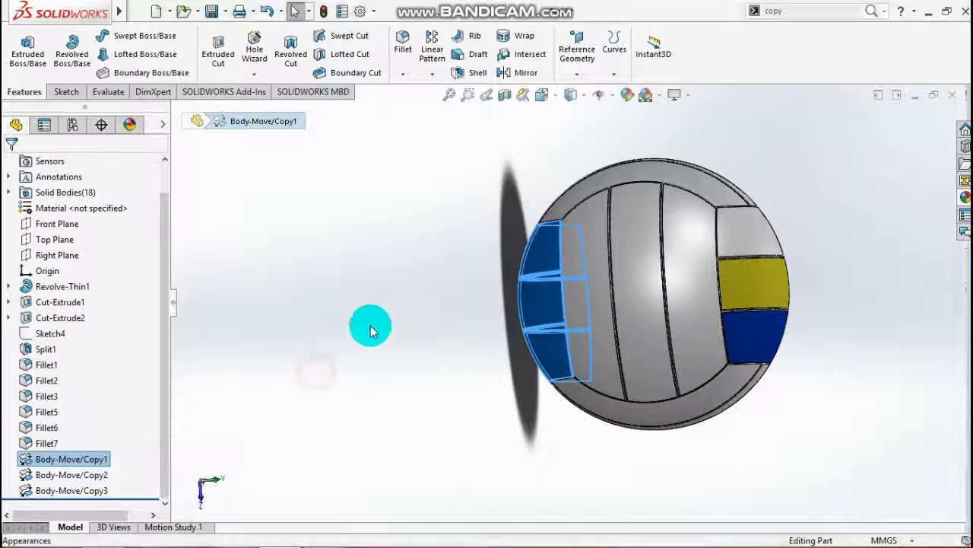
{"action": "left_click", "coordinate": [302, 350]}
{"action": "middle_click_drag", "start_coordinate": [307, 396], "coordinate": [570, 304]}
{"action": "scroll", "coordinate": [501, 326], "scroll_direction": "down", "scroll_amount": 3}
{"action": "left_click", "coordinate": [501, 326]}
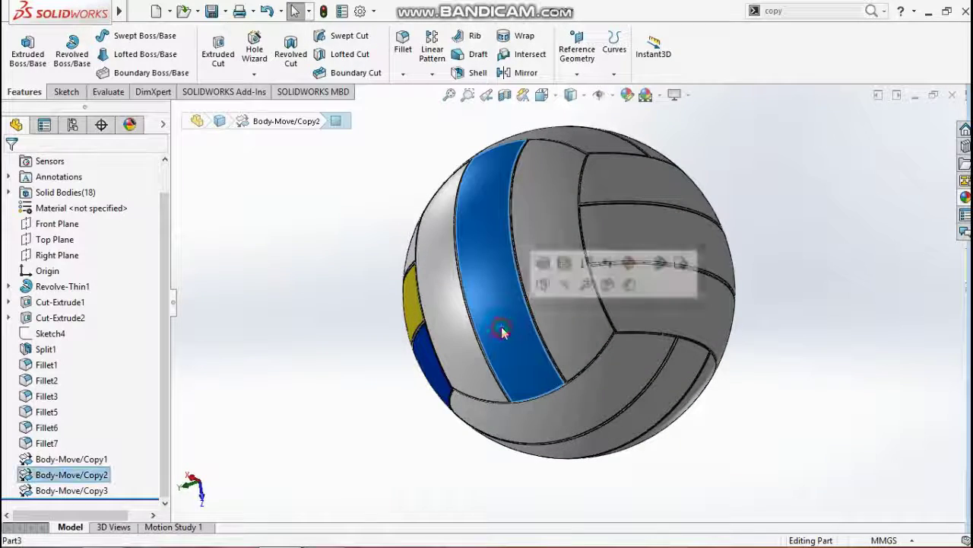
{"action": "middle_click_drag", "start_coordinate": [499, 463], "coordinate": [533, 426]}
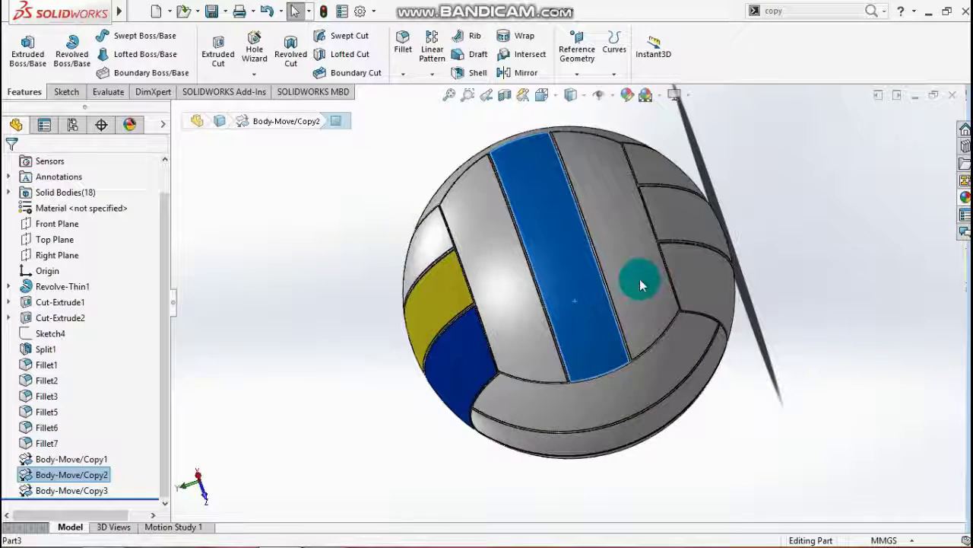
{"action": "left_click", "coordinate": [493, 295]}
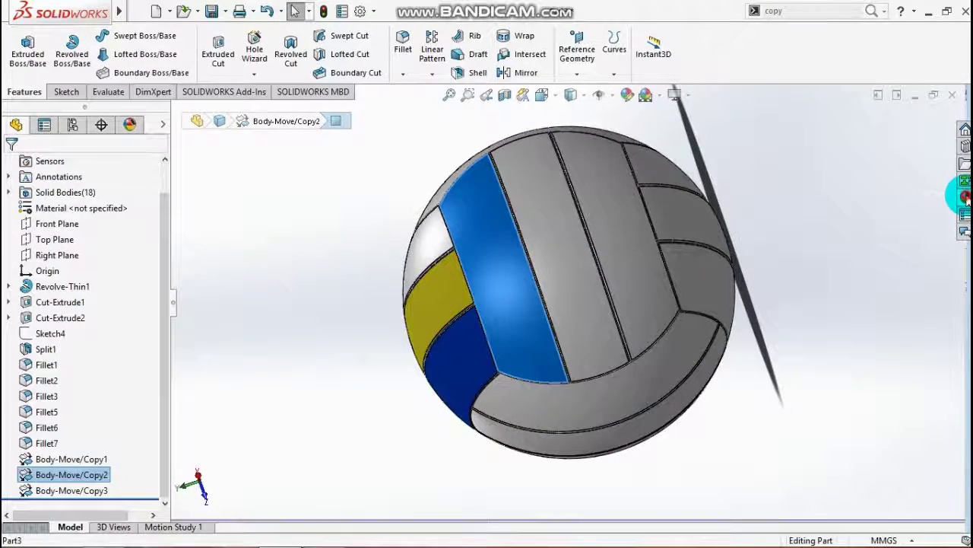
{"action": "left_click", "coordinate": [963, 197]}
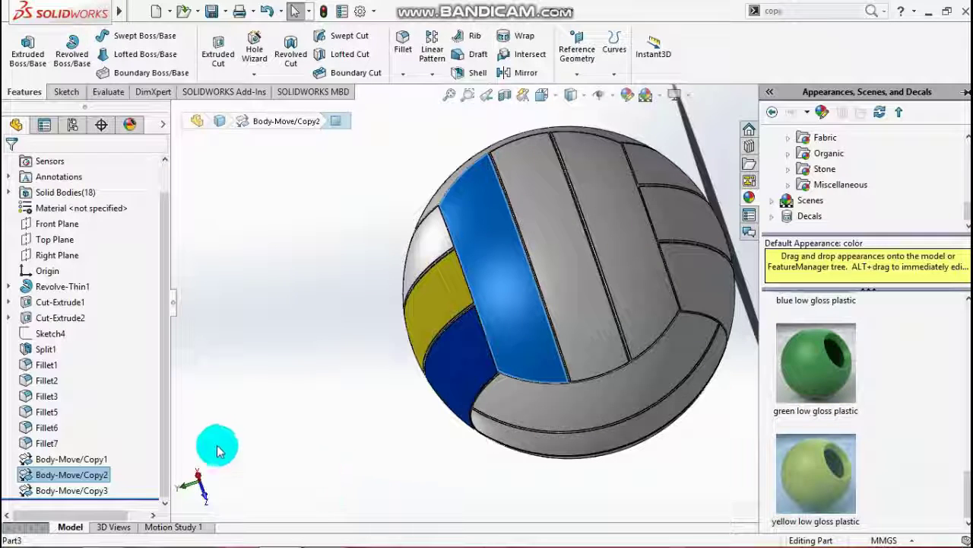
{"action": "left_click", "coordinate": [61, 319]}
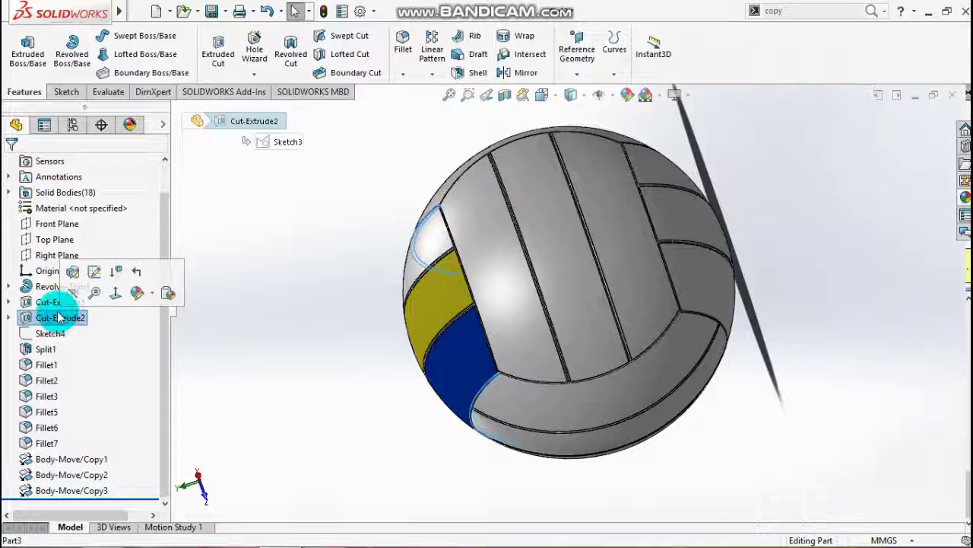
{"action": "left_click", "coordinate": [43, 292]}
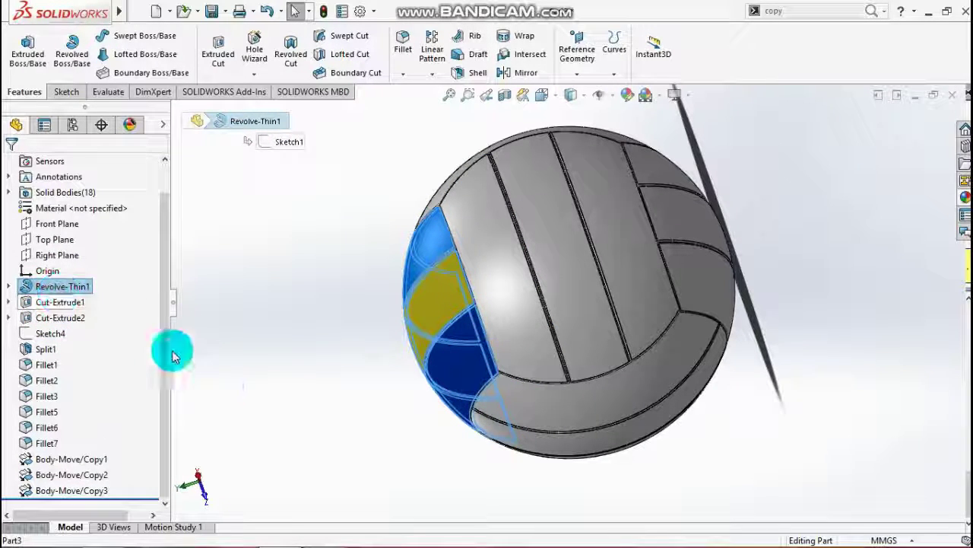
Step: Apply yellow low gloss plastic to the Body-Move/Copy2 panel's outer strip that borders the ends of the original coloured strips
{"action": "middle_click_drag", "start_coordinate": [302, 409], "coordinate": [330, 456]}
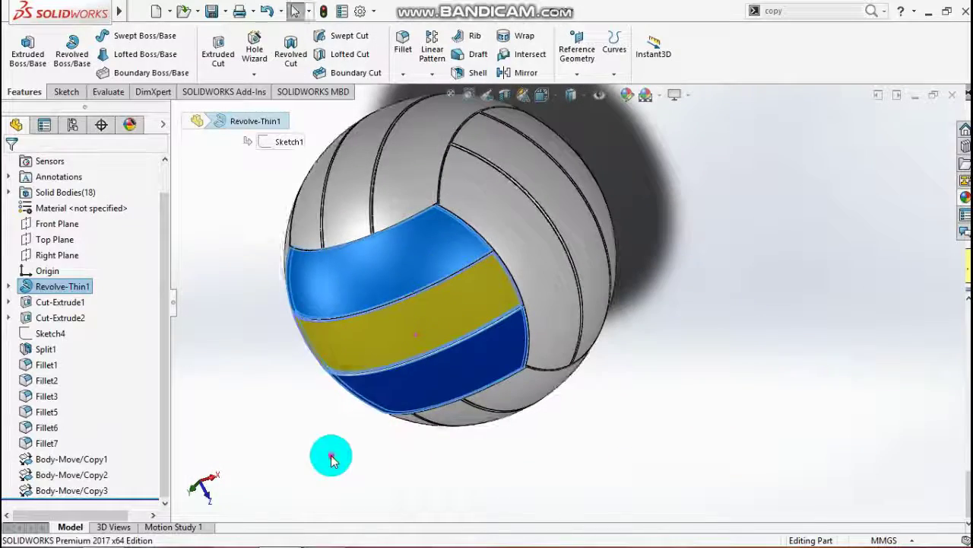
{"action": "middle_click_drag", "start_coordinate": [544, 375], "coordinate": [607, 287]}
{"action": "left_click", "coordinate": [562, 238]}
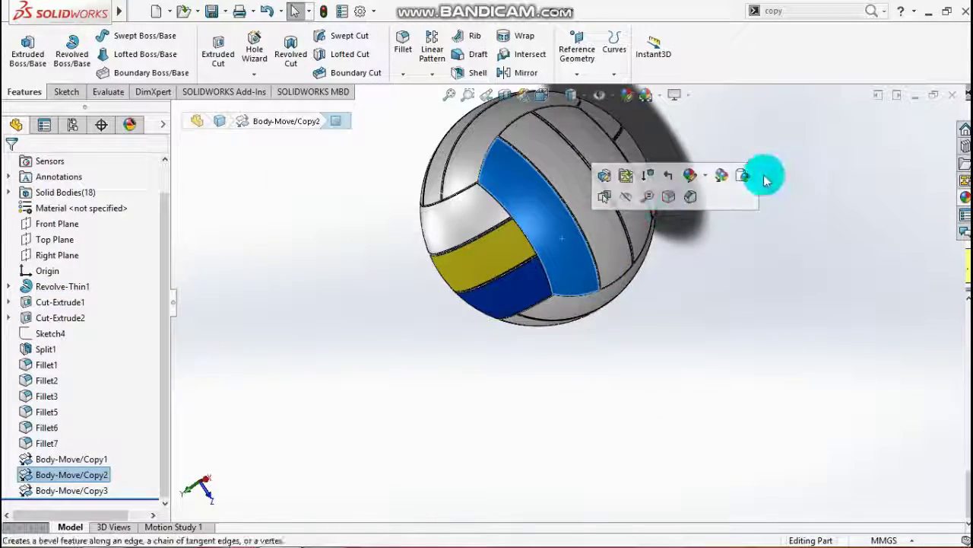
{"action": "left_click", "coordinate": [964, 196]}
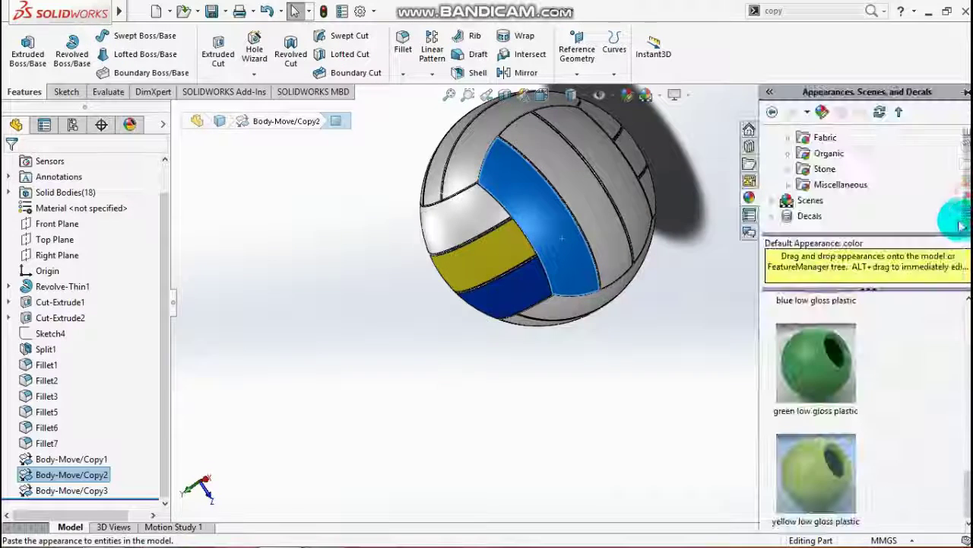
{"action": "left_click", "coordinate": [821, 465]}
{"action": "left_click_drag", "start_coordinate": [823, 467], "coordinate": [582, 195]}
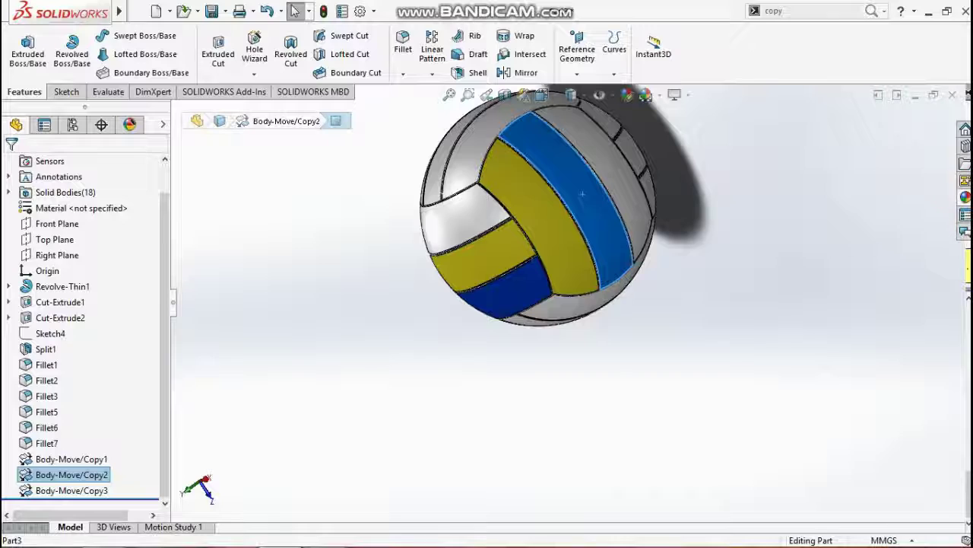
Step: Apply blue low gloss plastic to the middle strip of the same Body-Move/Copy2 panel
{"action": "left_click", "coordinate": [964, 196]}
{"action": "scroll", "coordinate": [835, 395], "scroll_direction": "up", "scroll_amount": 5}
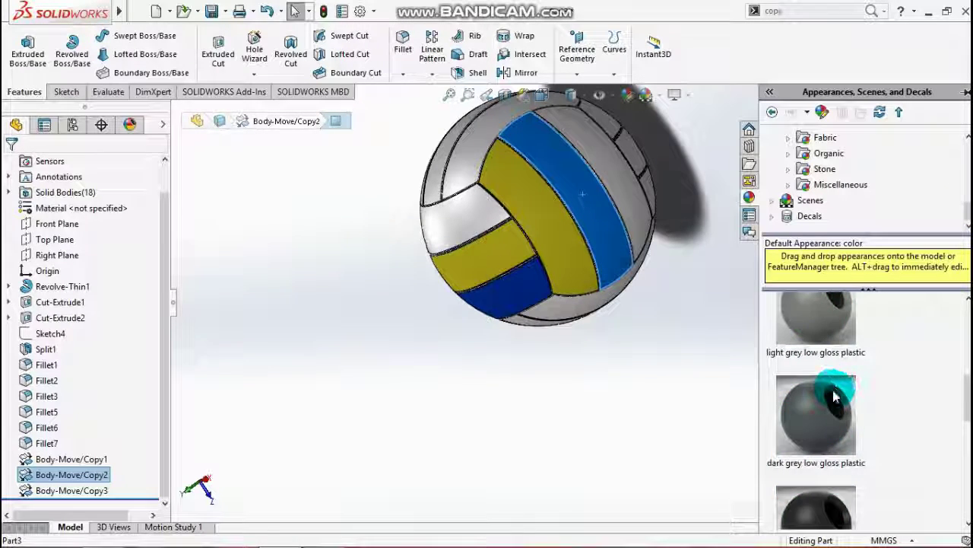
{"action": "scroll", "coordinate": [835, 395], "scroll_direction": "down", "scroll_amount": 3}
{"action": "left_click", "coordinate": [817, 426]}
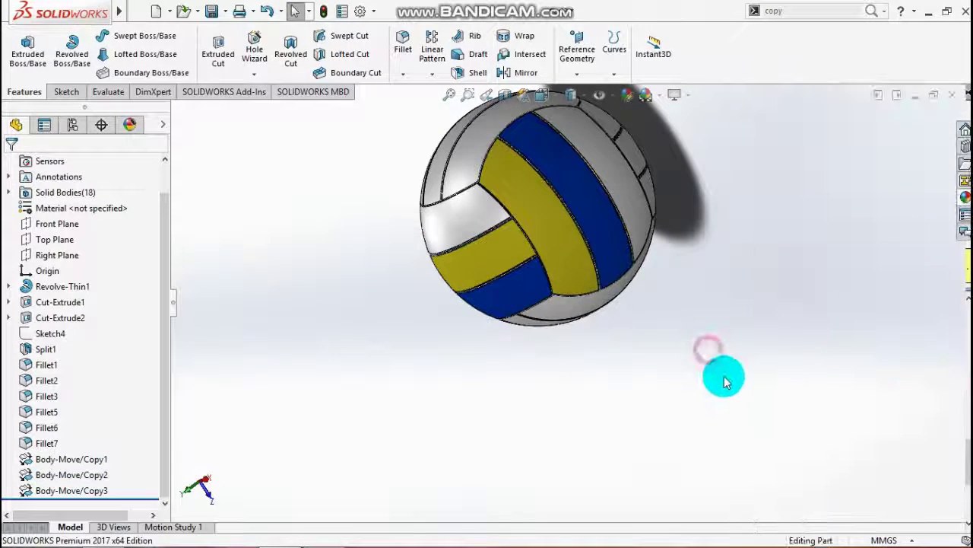
Step: Apply yellow low gloss plastic to the Body-Move/Copy3 panel's outer strip that borders the ends of the newly coloured Copy2 strips
{"action": "middle_click_drag", "start_coordinate": [724, 382], "coordinate": [673, 272]}
{"action": "left_click", "coordinate": [647, 305]}
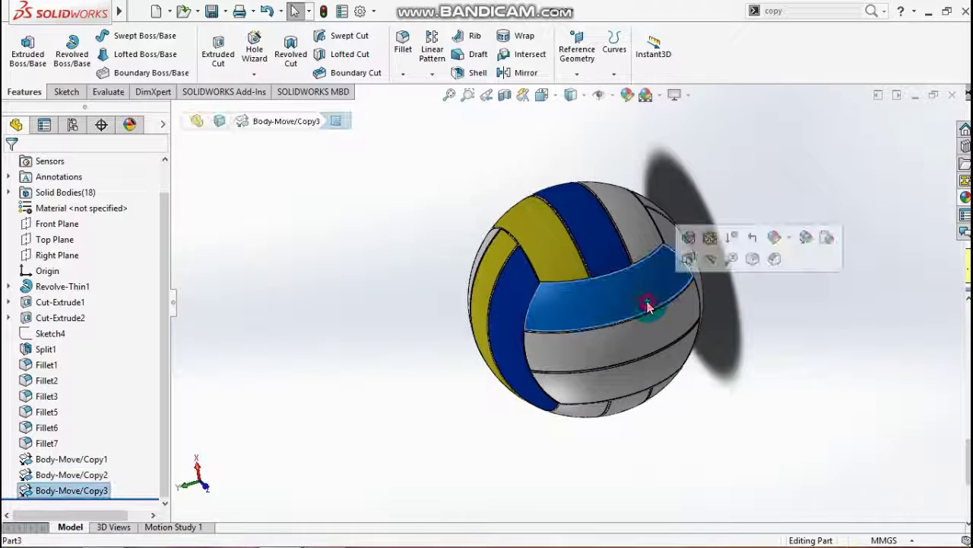
{"action": "left_click", "coordinate": [964, 199]}
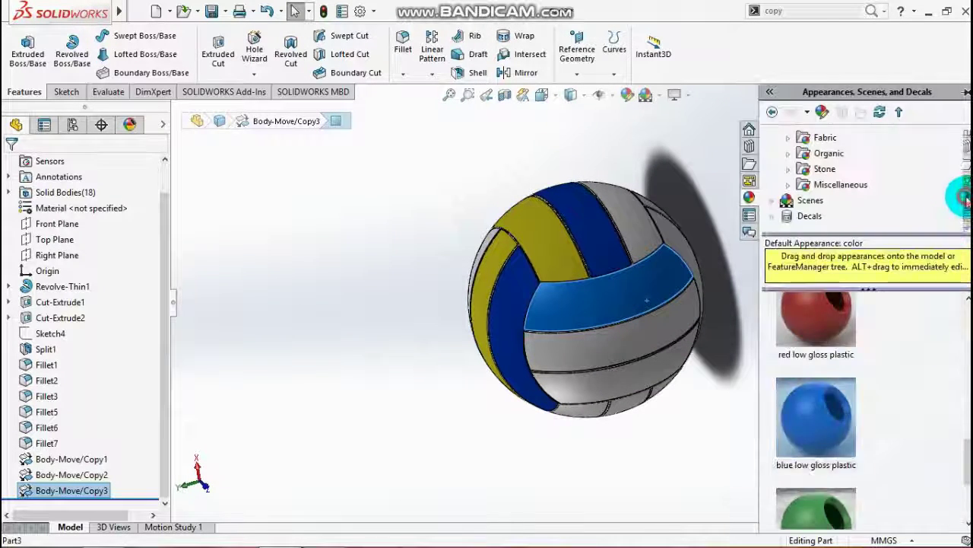
{"action": "scroll", "coordinate": [806, 465], "scroll_direction": "down", "scroll_amount": 3}
{"action": "left_click_drag", "start_coordinate": [823, 465], "coordinate": [652, 343]}
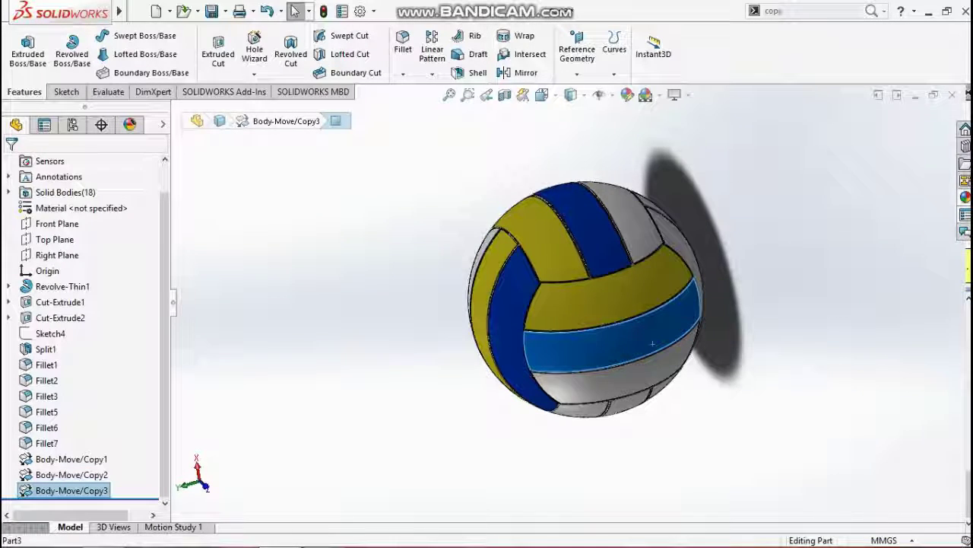
Step: Apply blue low gloss plastic to the middle strip of the same Body-Move/Copy3 panel
{"action": "left_click", "coordinate": [964, 199]}
{"action": "left_click_drag", "start_coordinate": [798, 458], "coordinate": [799, 458]}
{"action": "scroll", "coordinate": [805, 447], "scroll_direction": "up", "scroll_amount": 2}
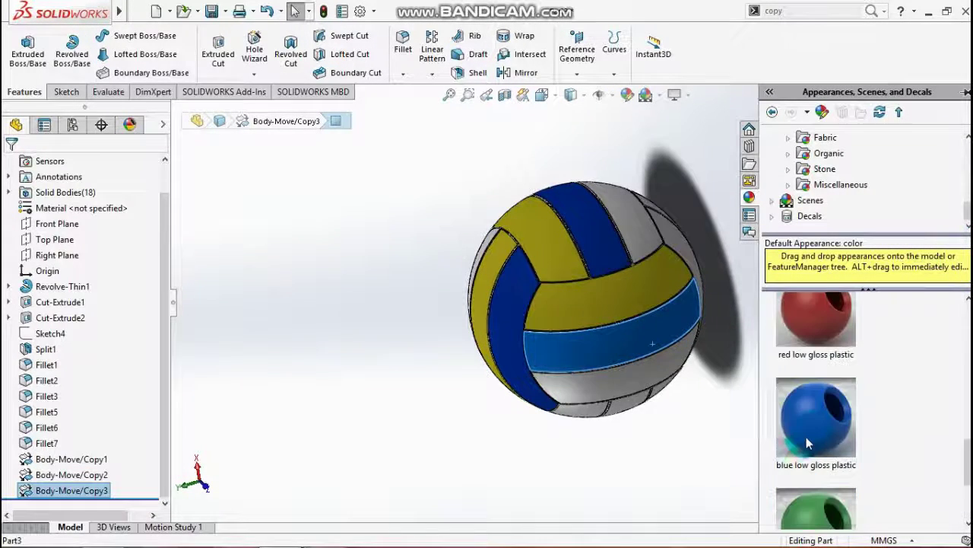
{"action": "left_click", "coordinate": [706, 449]}
Step: Apply yellow low gloss plastic to the Body-Move/Copy1 panel's outer strip that borders the ends of the neighbouring yellow and blue strips
{"action": "middle_click_drag", "start_coordinate": [692, 456], "coordinate": [745, 392]}
{"action": "left_click", "coordinate": [580, 341]}
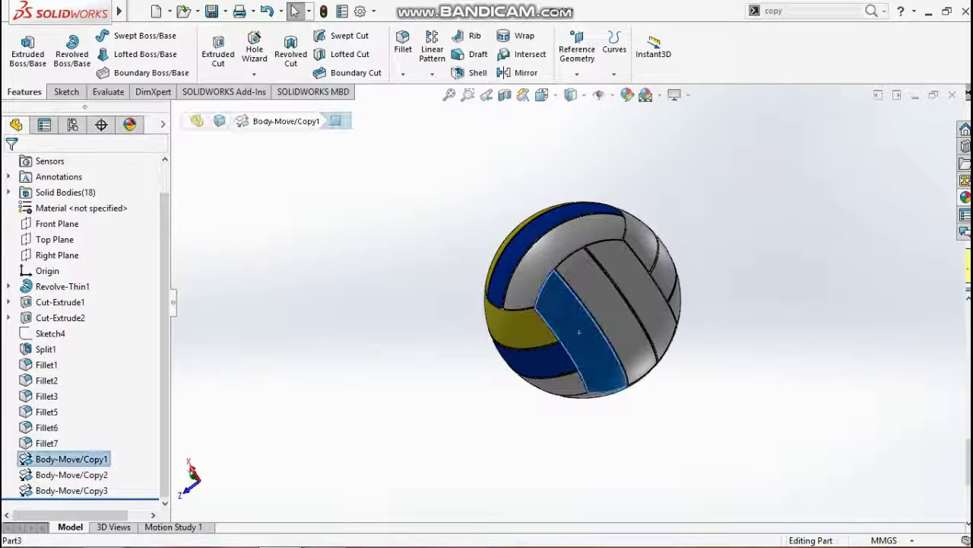
{"action": "left_click", "coordinate": [964, 196]}
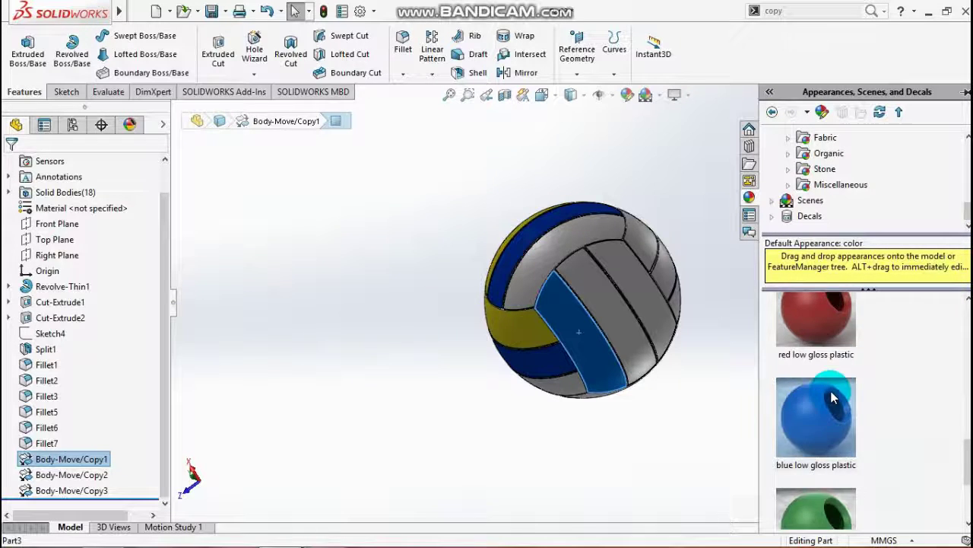
{"action": "scroll", "coordinate": [832, 393], "scroll_direction": "up", "scroll_amount": 3}
{"action": "scroll", "coordinate": [837, 418], "scroll_direction": "down", "scroll_amount": 5}
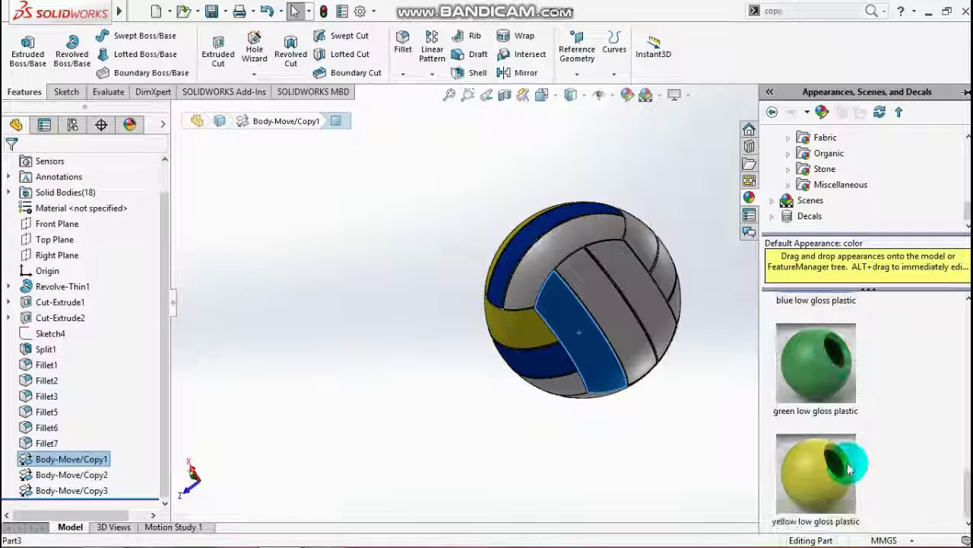
{"action": "left_click_drag", "start_coordinate": [851, 469], "coordinate": [591, 320]}
Step: Apply blue low gloss plastic to the middle strip of the Body-Move/Copy1 panel
{"action": "left_click", "coordinate": [956, 208]}
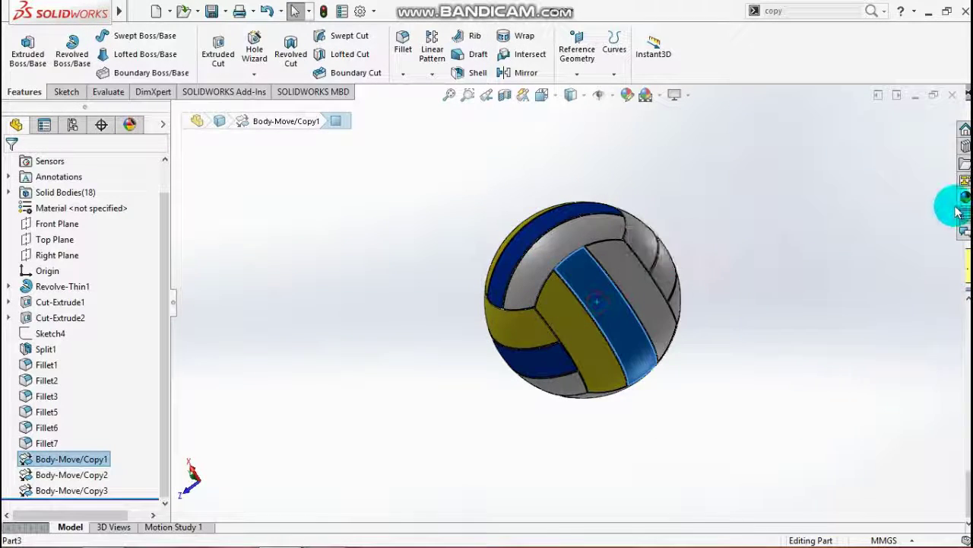
{"action": "left_click", "coordinate": [965, 197]}
{"action": "scroll", "coordinate": [826, 428], "scroll_direction": "up", "scroll_amount": 2}
{"action": "left_click", "coordinate": [816, 417]}
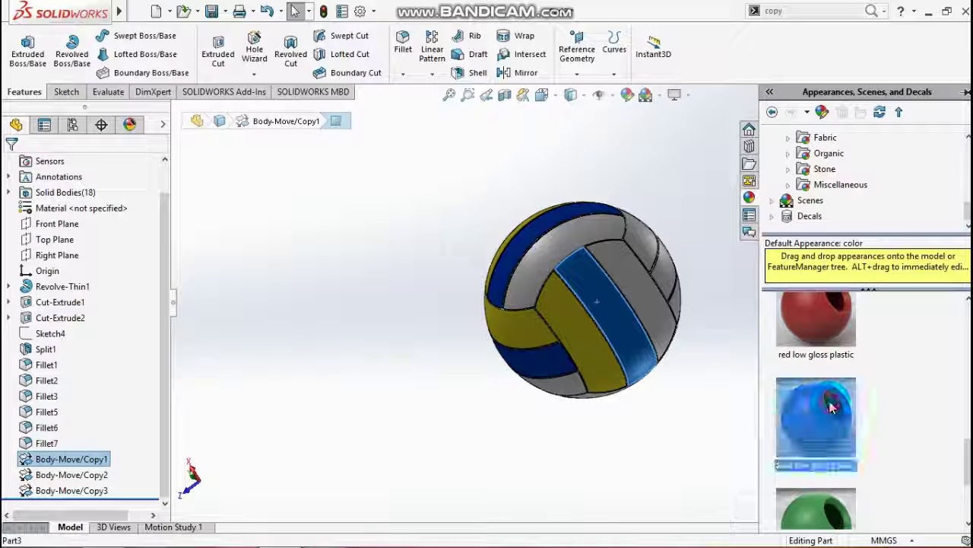
{"action": "left_click_drag", "start_coordinate": [817, 417], "coordinate": [703, 380]}
Step: Apply yellow low gloss plastic to an outer strip of the other, still uncoloured Body-Move/Copy3 panel
{"action": "middle_click_drag", "start_coordinate": [674, 396], "coordinate": [624, 310]}
{"action": "left_click", "coordinate": [620, 258]}
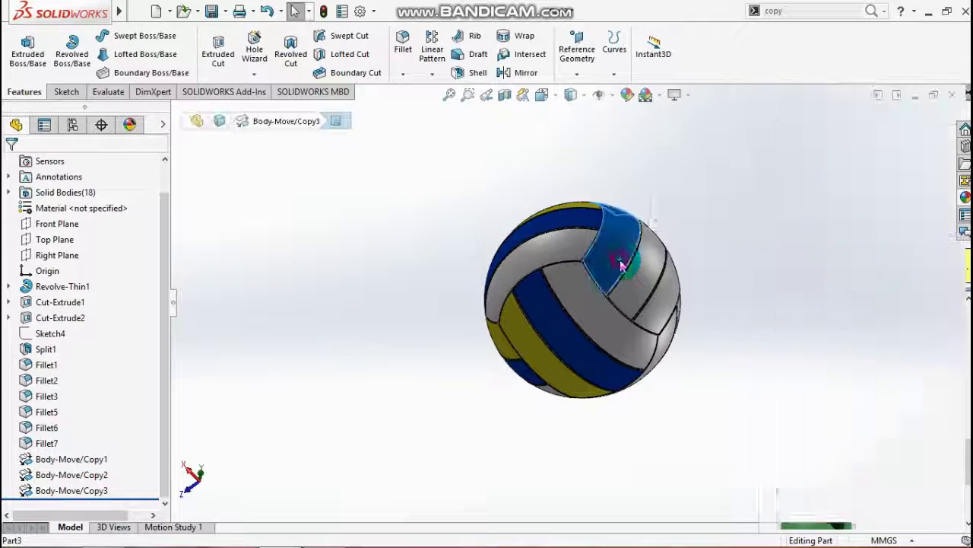
{"action": "left_click", "coordinate": [962, 199]}
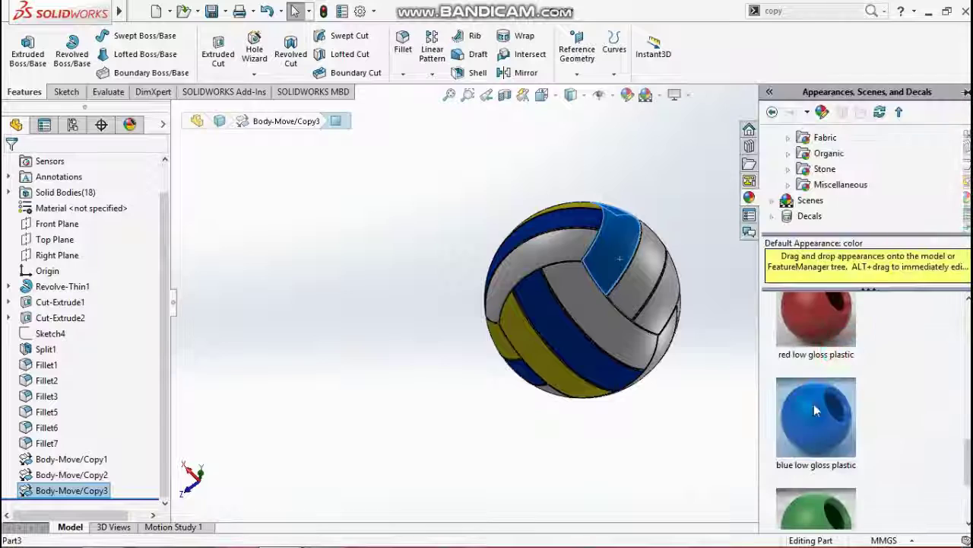
{"action": "scroll", "coordinate": [814, 426], "scroll_direction": "down", "scroll_amount": 2}
{"action": "left_click", "coordinate": [816, 472]}
{"action": "left_click_drag", "start_coordinate": [620, 258], "coordinate": [620, 259]}
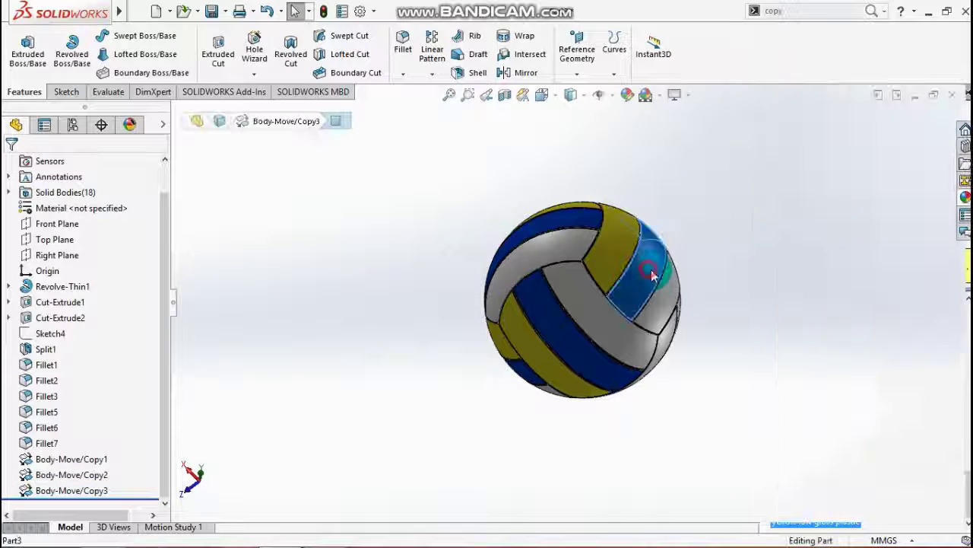
Step: Apply blue low gloss plastic to the middle strip of the second Body-Move/Copy3 panel, beside its yellow outer strip
{"action": "left_click", "coordinate": [964, 196]}
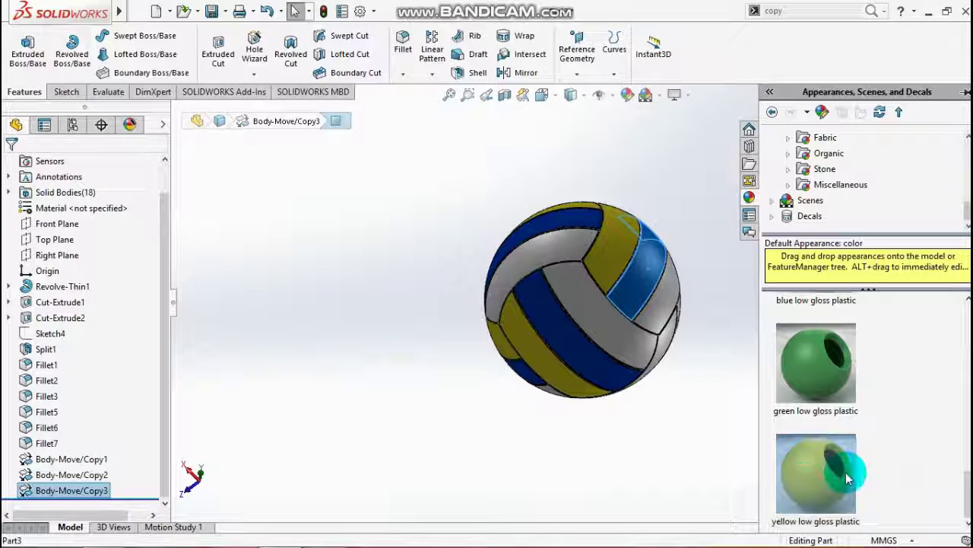
{"action": "scroll", "coordinate": [825, 426], "scroll_direction": "up", "scroll_amount": 2}
{"action": "left_click", "coordinate": [828, 409]}
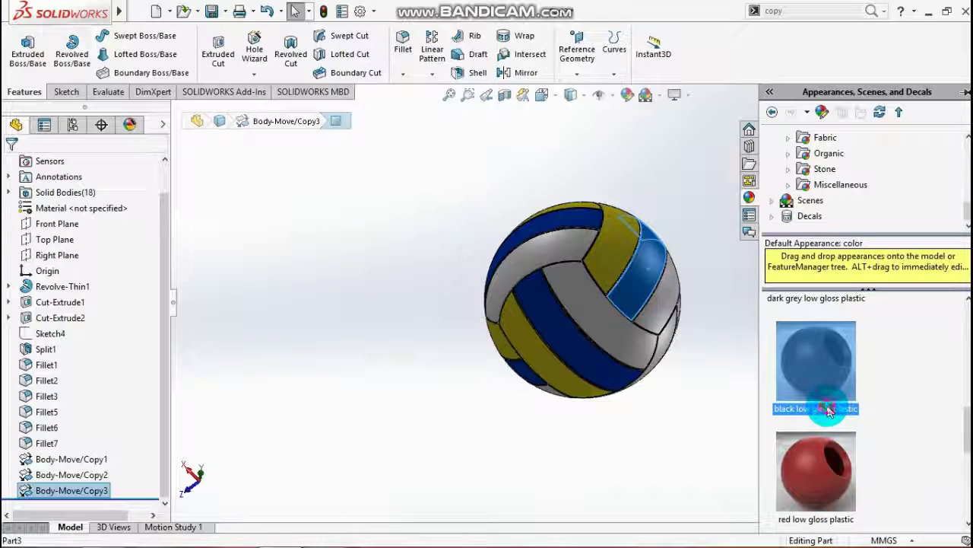
{"action": "left_click", "coordinate": [829, 460]}
{"action": "scroll", "coordinate": [830, 460], "scroll_direction": "down", "scroll_amount": 3}
{"action": "mouse_move", "coordinate": [833, 455]}
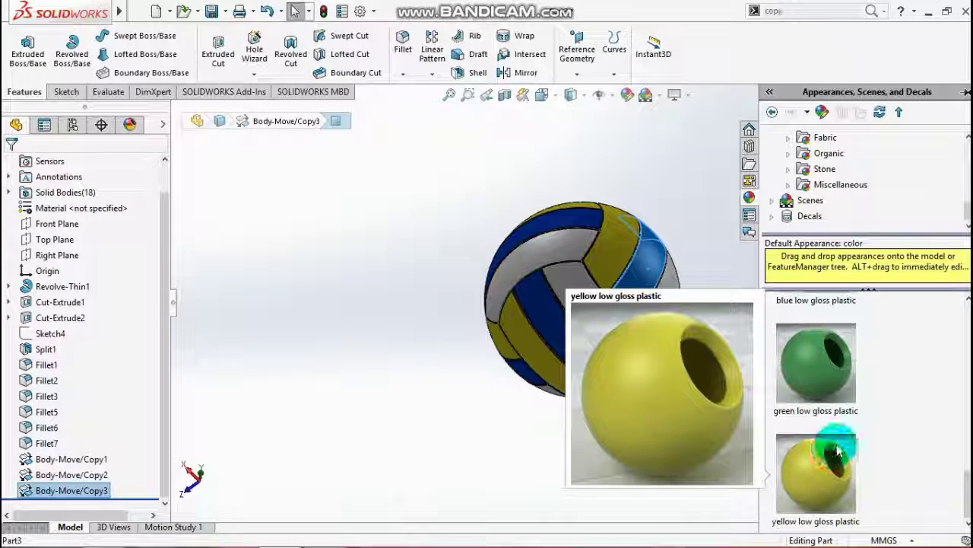
{"action": "scroll", "coordinate": [839, 451], "scroll_direction": "up", "scroll_amount": 2}
{"action": "left_click", "coordinate": [837, 441]}
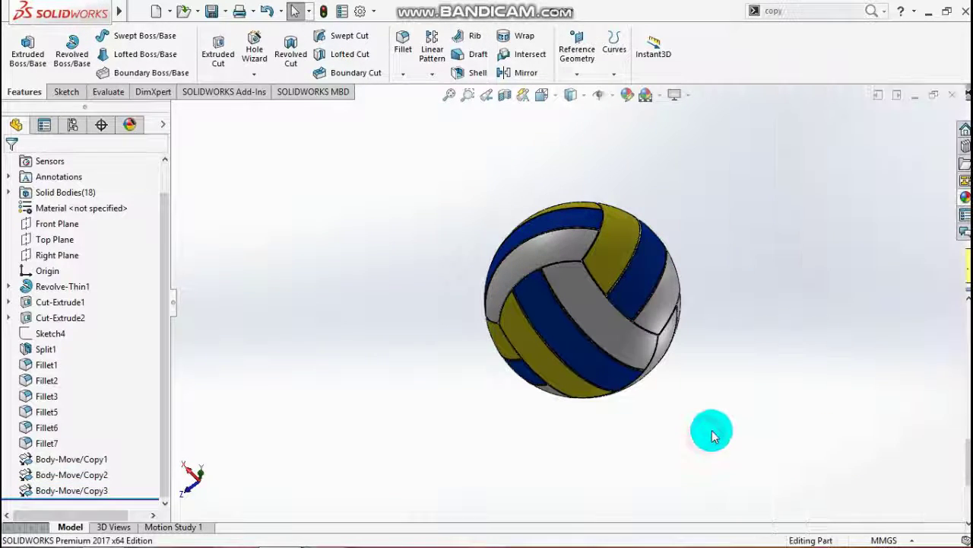
Step: Apply yellow low gloss plastic to an outer strip of the uncoloured Body-Move/Copy2 panel
{"action": "middle_click_drag", "start_coordinate": [713, 430], "coordinate": [694, 247]}
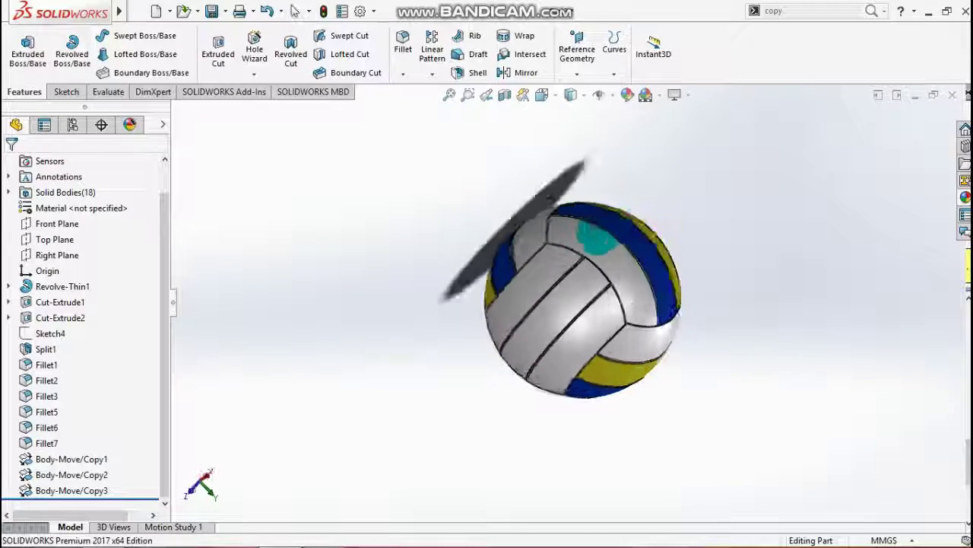
{"action": "left_click_drag", "start_coordinate": [616, 288], "coordinate": [618, 289]}
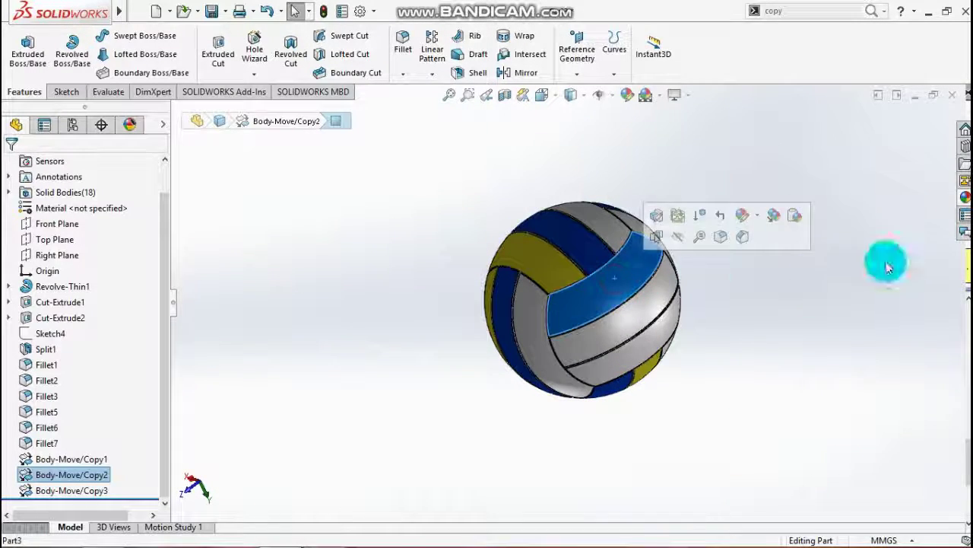
{"action": "left_click", "coordinate": [961, 199]}
{"action": "scroll", "coordinate": [821, 439], "scroll_direction": "down", "scroll_amount": 2}
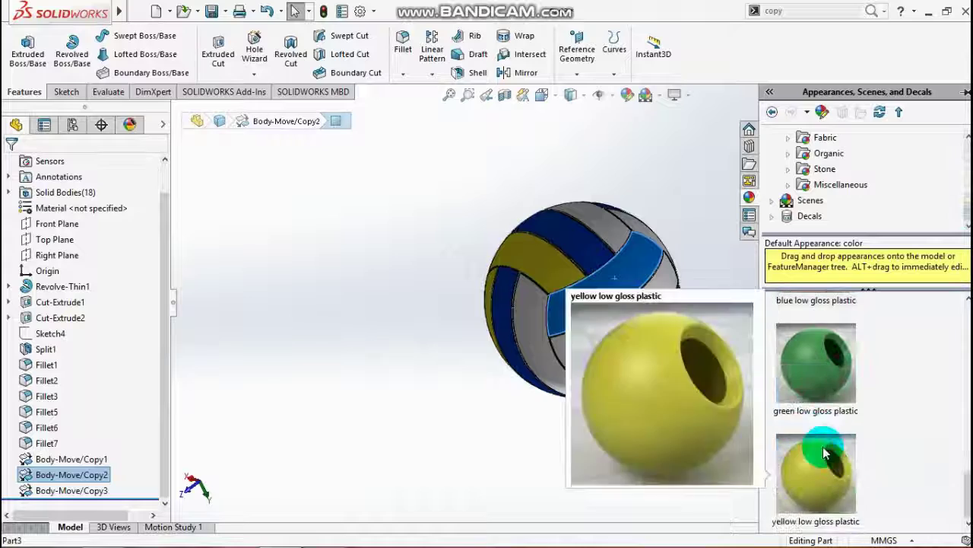
{"action": "left_click_drag", "start_coordinate": [815, 448], "coordinate": [630, 321]}
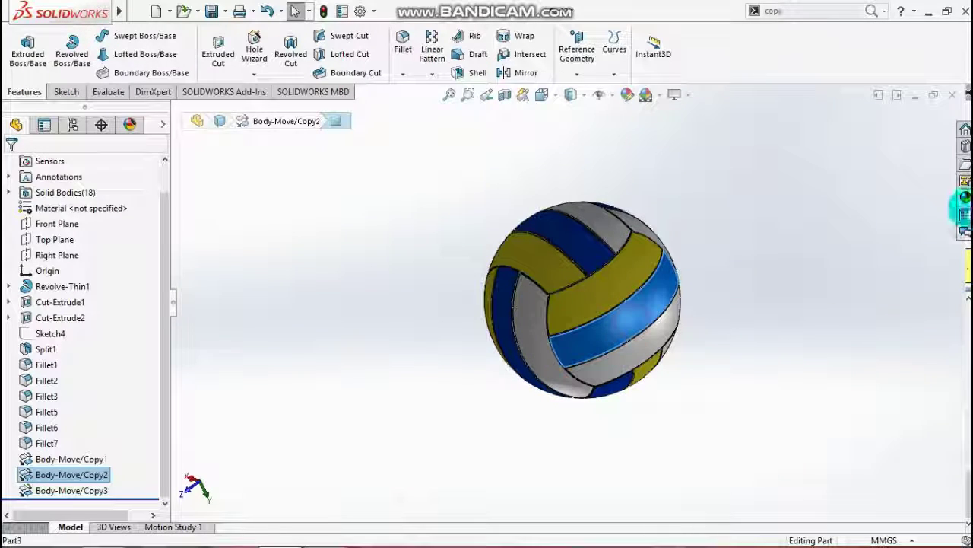
Step: Apply blue low gloss plastic to the middle strip of the same Body-Move/Copy2 panel
{"action": "left_click", "coordinate": [961, 200]}
{"action": "scroll", "coordinate": [817, 407], "scroll_direction": "up", "scroll_amount": 2}
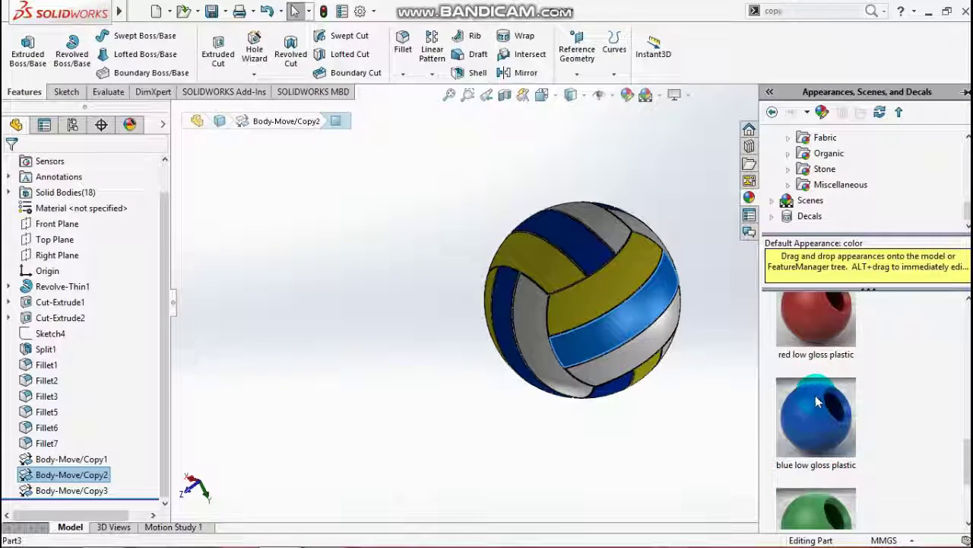
{"action": "left_click_drag", "start_coordinate": [817, 401], "coordinate": [727, 378]}
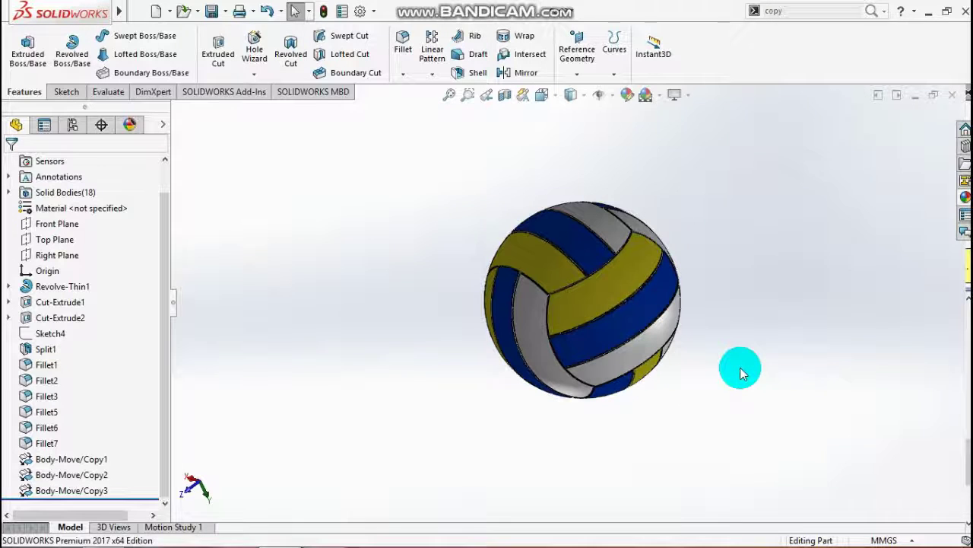
Step: Check the coloured ball all around and cut it open with a planar section view on the Front Plane at 0 mm offset
{"action": "key", "text": "space"}
{"action": "left_click", "coordinate": [789, 149]}
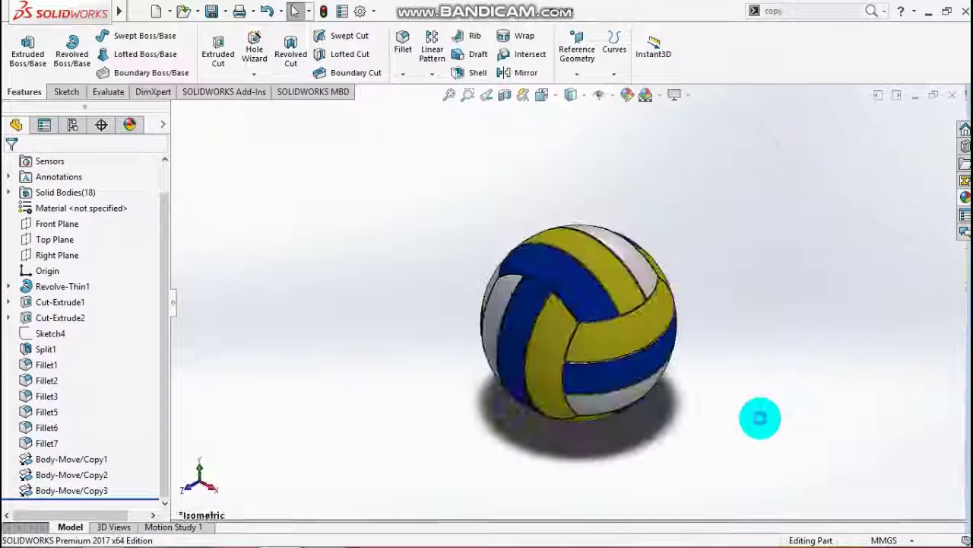
{"action": "middle_click_drag", "start_coordinate": [793, 415], "coordinate": [430, 352]}
{"action": "key", "text": "space"}
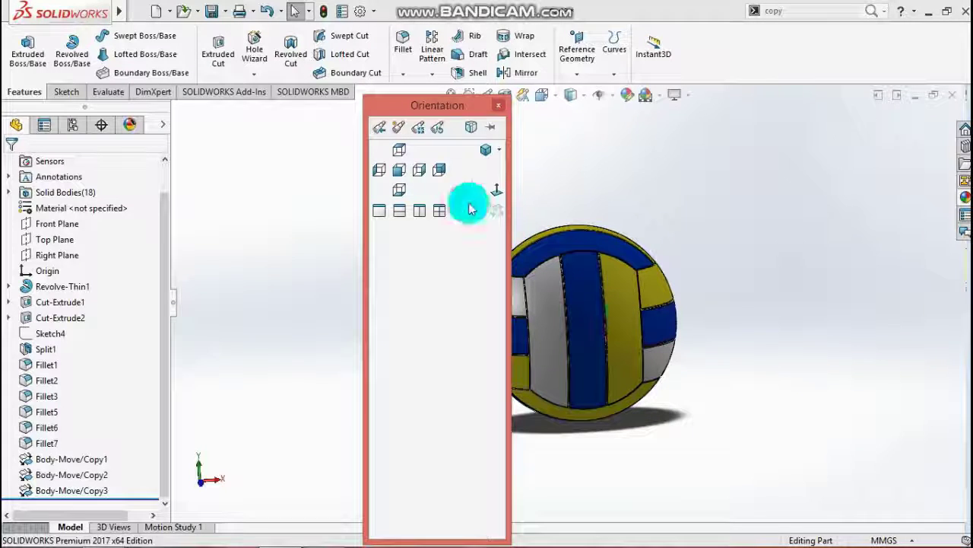
{"action": "left_click", "coordinate": [484, 152]}
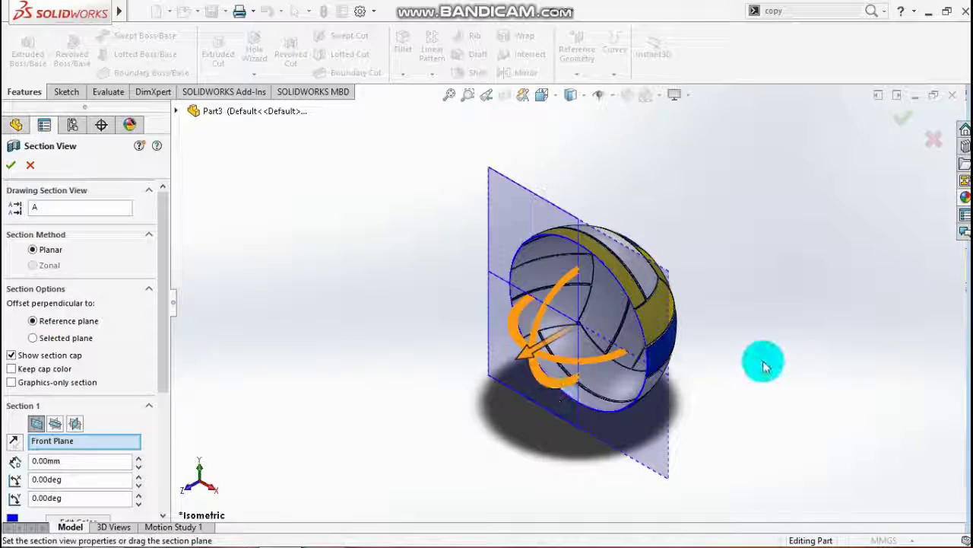
{"action": "middle_click_drag", "start_coordinate": [760, 358], "coordinate": [833, 299]}
{"action": "left_click", "coordinate": [903, 118]}
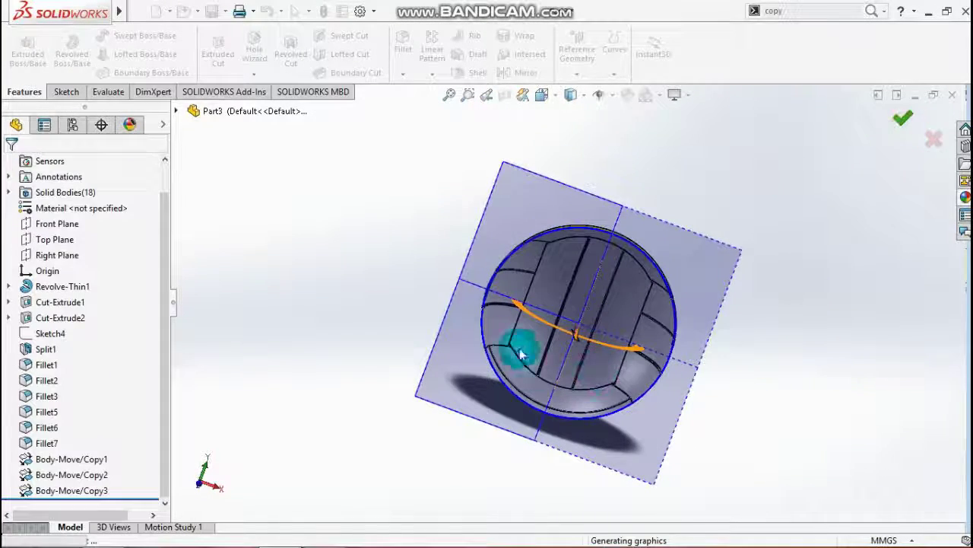
{"action": "scroll", "coordinate": [506, 292], "scroll_direction": "down", "scroll_amount": 5}
{"action": "scroll", "coordinate": [527, 271], "scroll_direction": "up", "scroll_amount": 3}
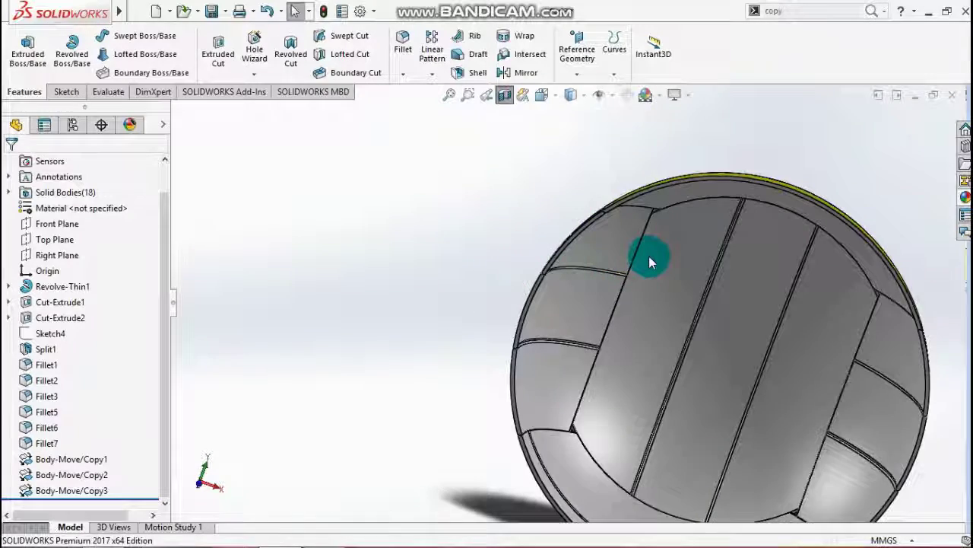
Step: Start a sketch on the Front Plane and draw a vertical construction line about 151 mm long through the origin
{"action": "key", "text": "space"}
{"action": "left_click", "coordinate": [702, 212]}
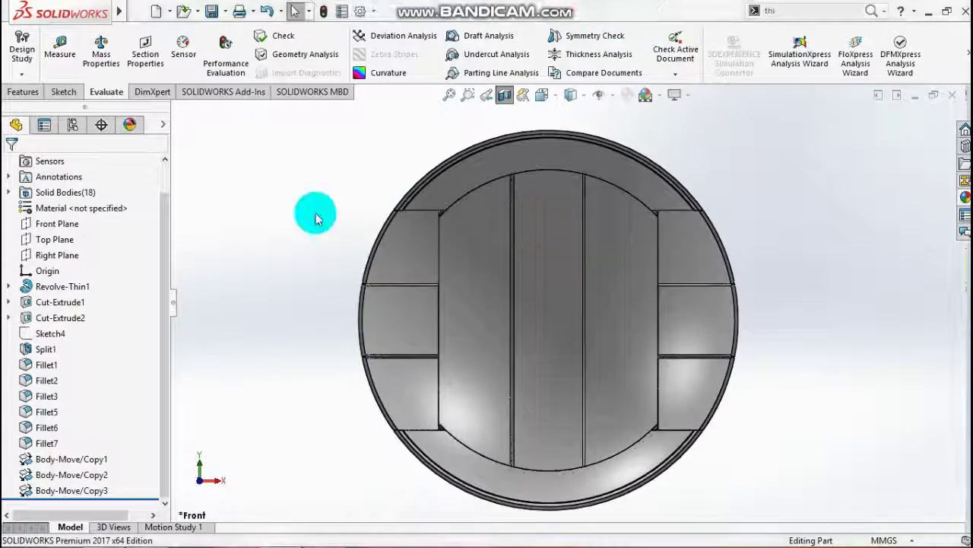
{"action": "left_click", "coordinate": [56, 225]}
{"action": "left_click", "coordinate": [65, 207]}
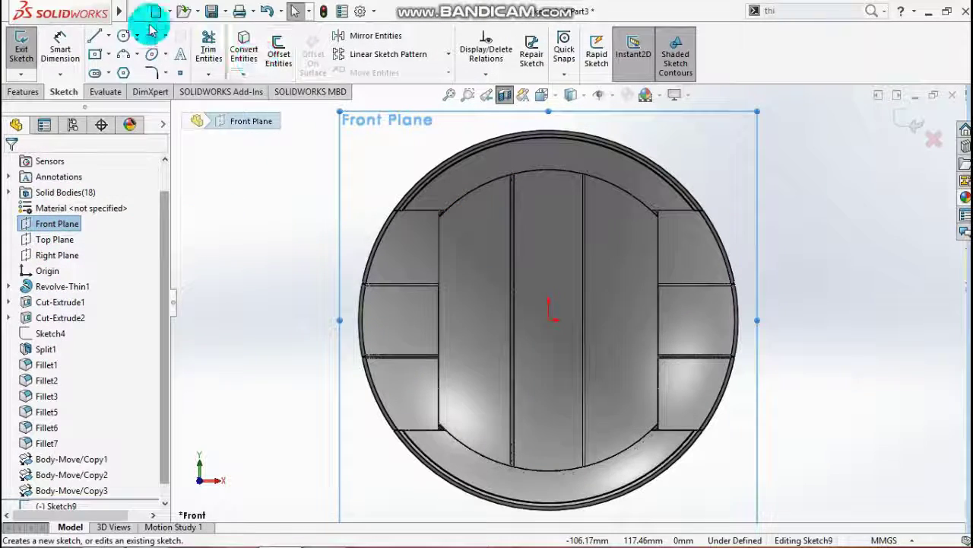
{"action": "left_click", "coordinate": [97, 38]}
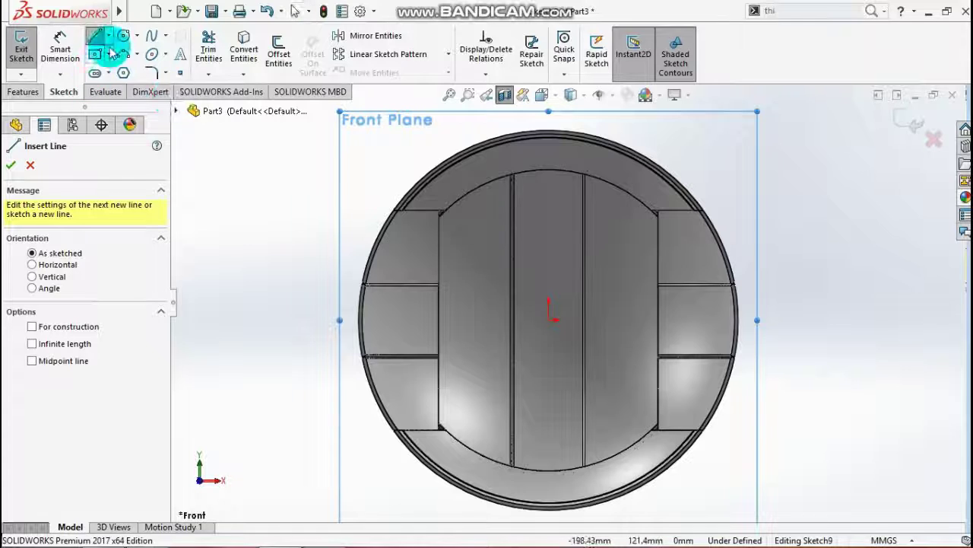
{"action": "left_click", "coordinate": [112, 38]}
{"action": "left_click", "coordinate": [134, 70]}
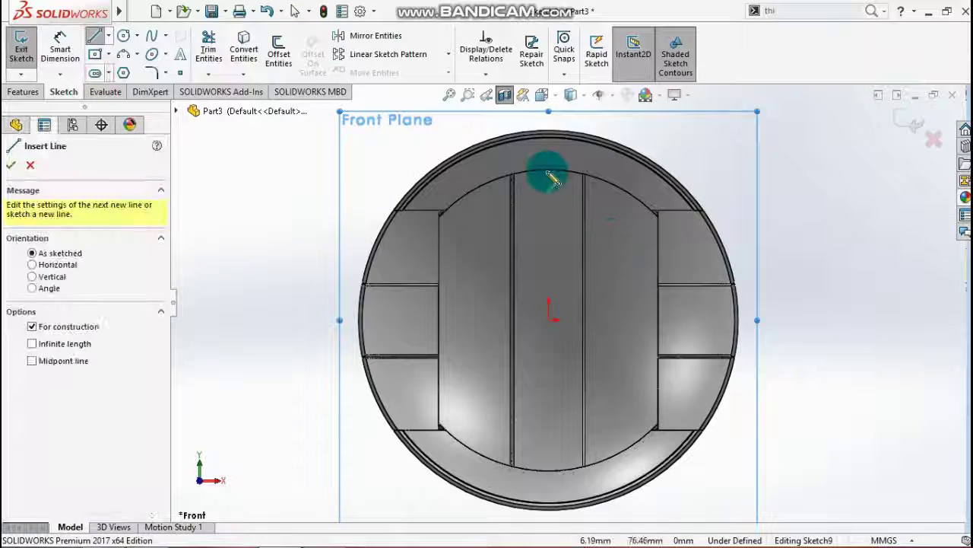
{"action": "left_click_drag", "start_coordinate": [553, 158], "coordinate": [553, 430]}
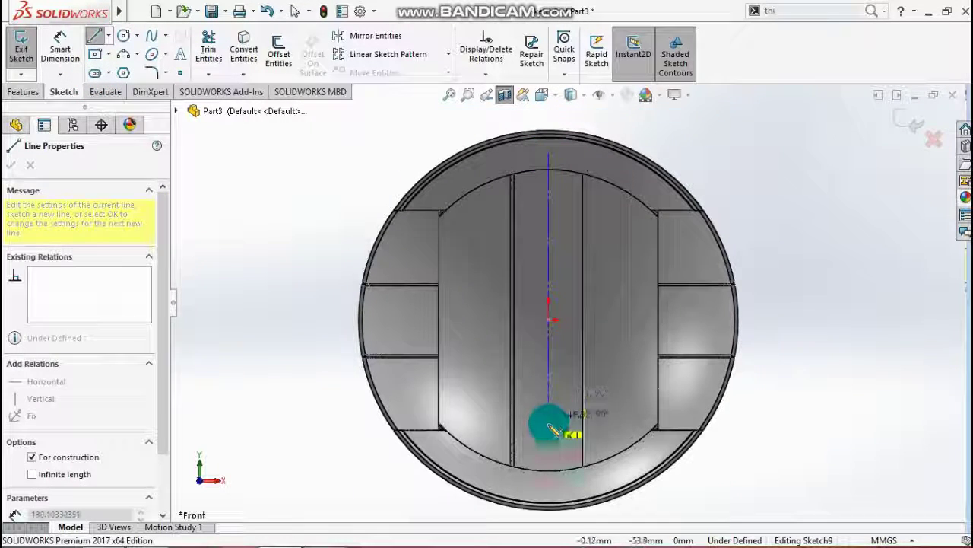
{"action": "left_click", "coordinate": [548, 427]}
{"action": "key", "text": "Escape"}
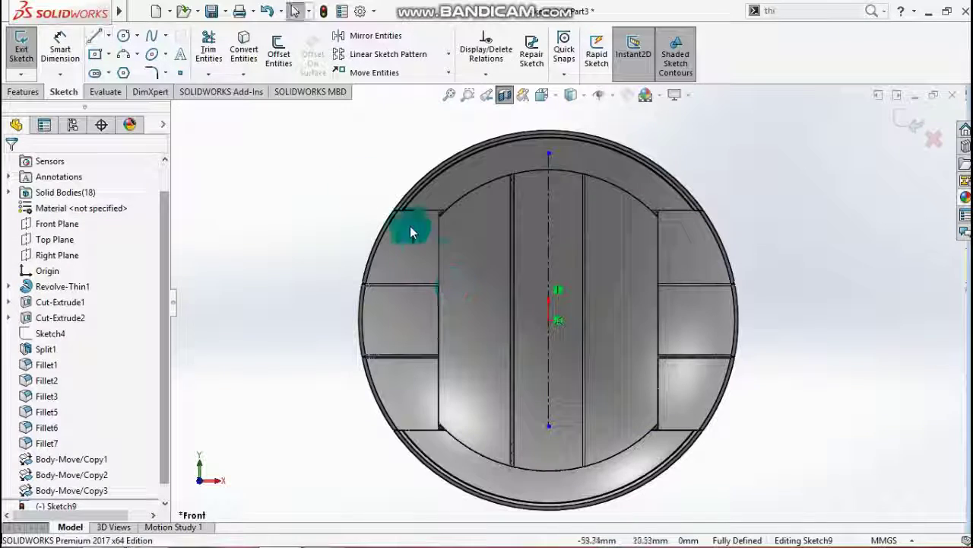
Step: Dimension the vertical construction line's length to 206 mm
{"action": "left_click", "coordinate": [60, 47]}
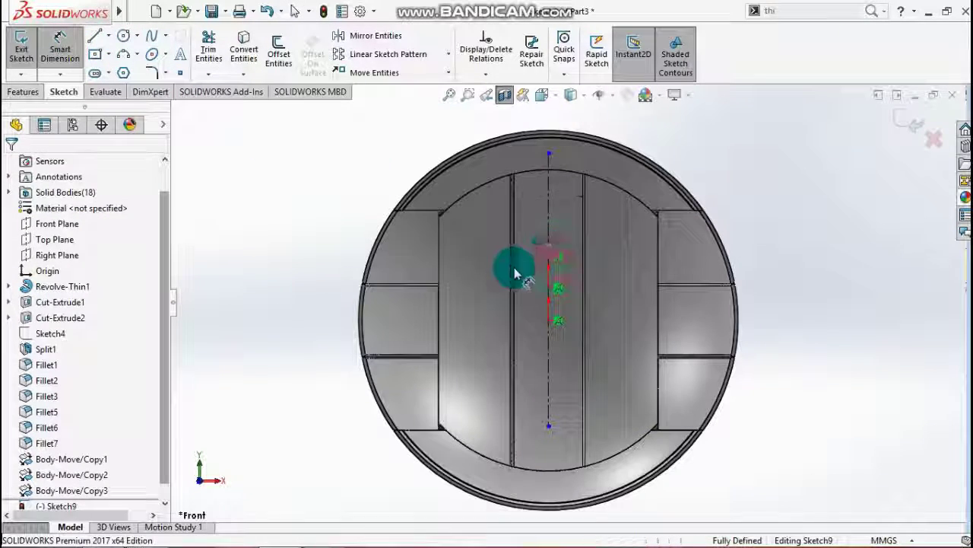
{"action": "left_click", "coordinate": [547, 244]}
{"action": "left_click", "coordinate": [291, 275]}
{"action": "type", "text": "2"}
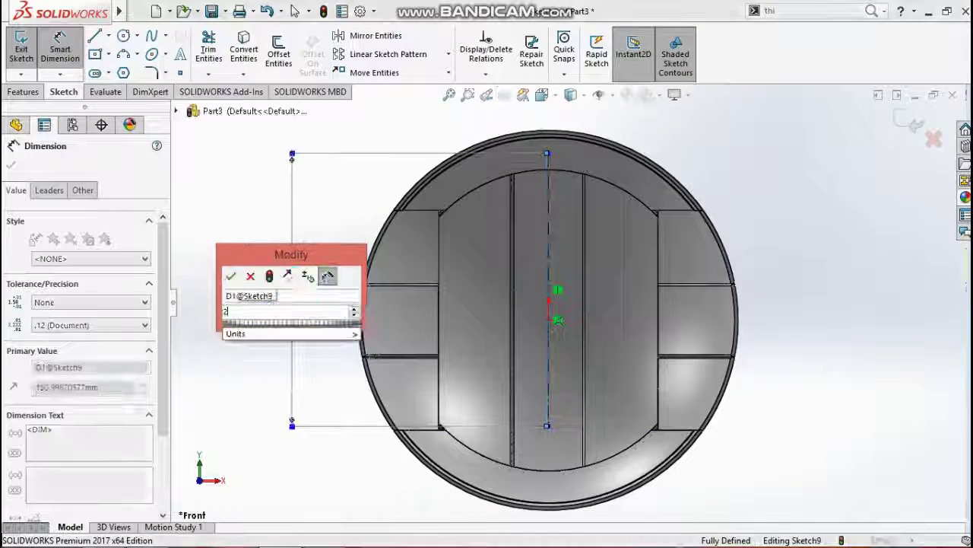
{"action": "type", "text": "06"}
{"action": "key", "text": "Return"}
{"action": "key", "text": "Escape"}
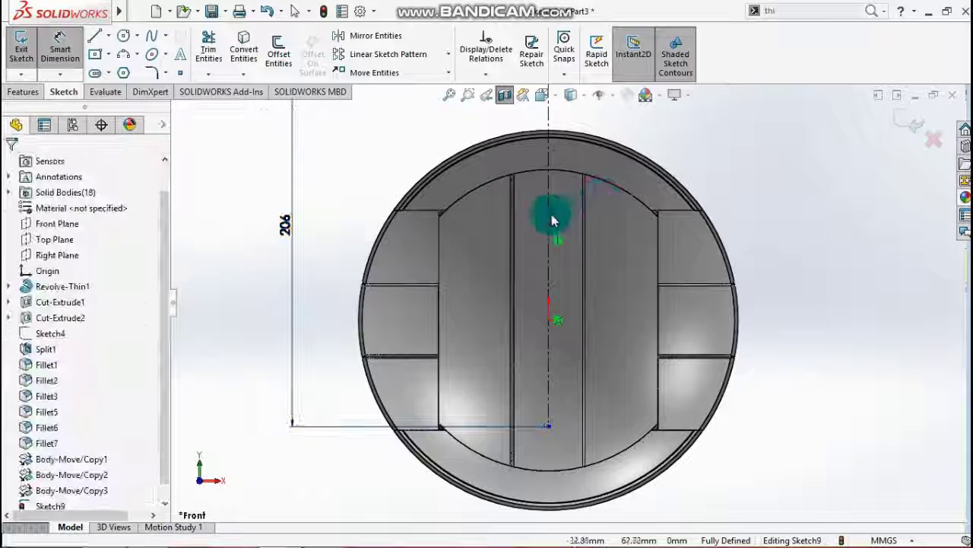
Step: Add a Midpoint relation between the construction line and the origin
{"action": "left_click", "coordinate": [548, 221]}
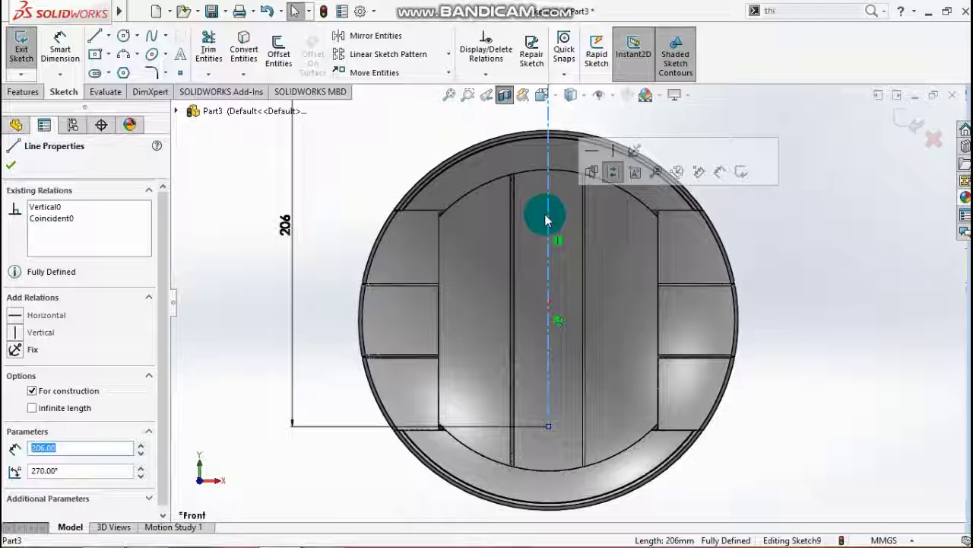
{"action": "left_click", "coordinate": [548, 326], "text": "ctrl"}
{"action": "left_click", "coordinate": [44, 413]}
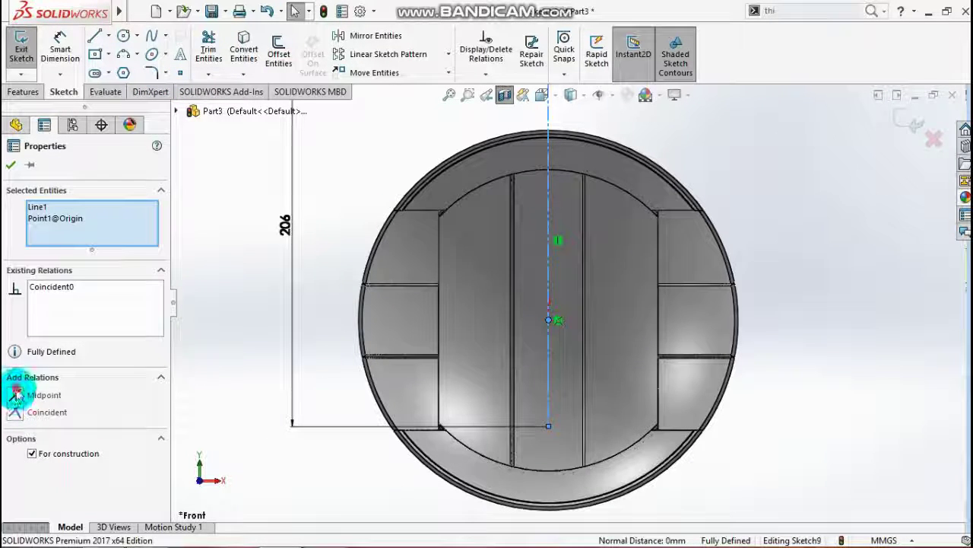
{"action": "left_click", "coordinate": [17, 395]}
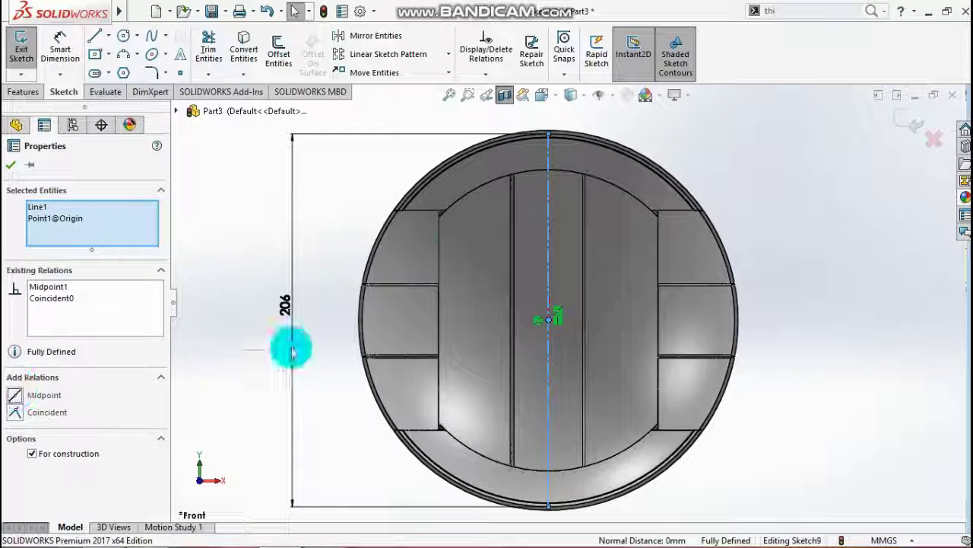
{"action": "left_click", "coordinate": [10, 166]}
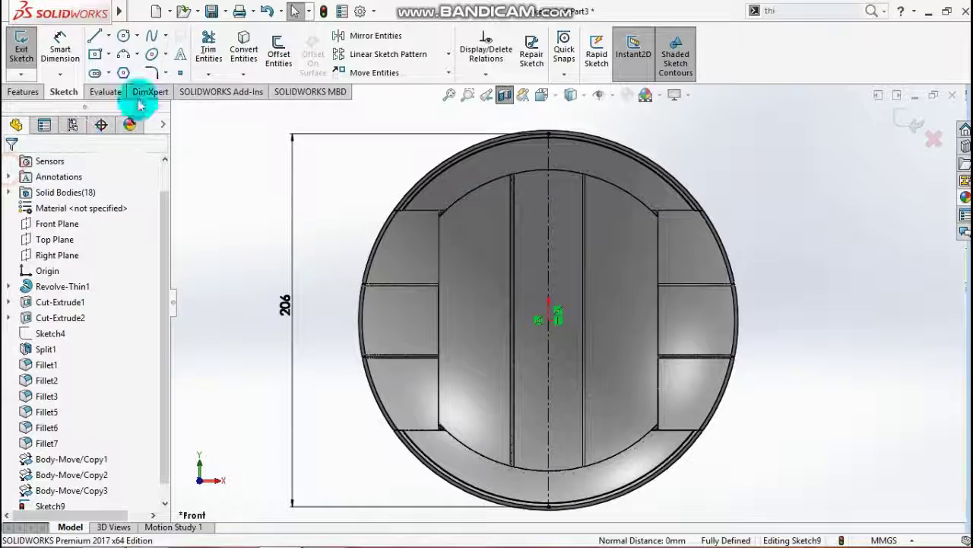
Step: Sketch a three-point arc joining both ends of the construction line and bulging toward positive X
{"action": "left_click", "coordinate": [545, 137]}
{"action": "left_click", "coordinate": [558, 505]}
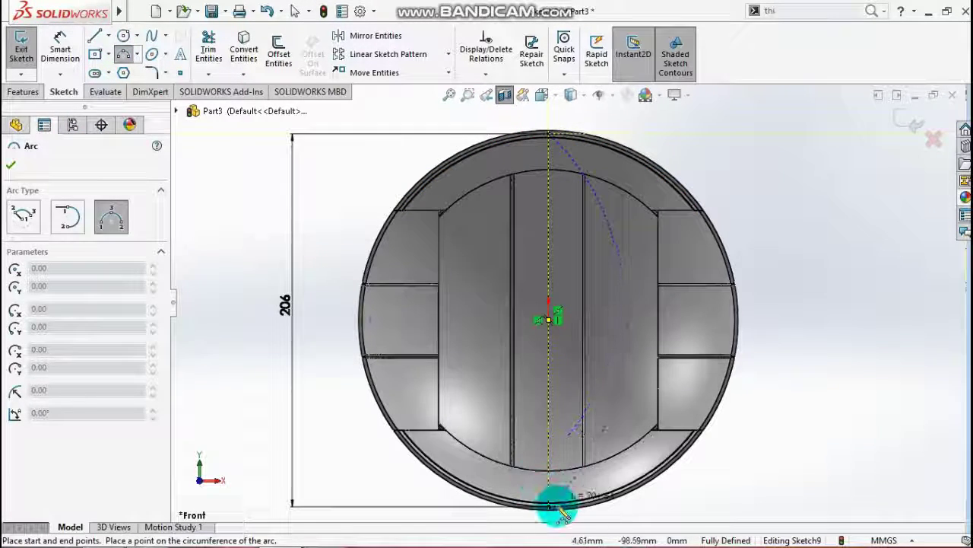
{"action": "left_click", "coordinate": [642, 334]}
{"action": "key", "text": "Escape"}
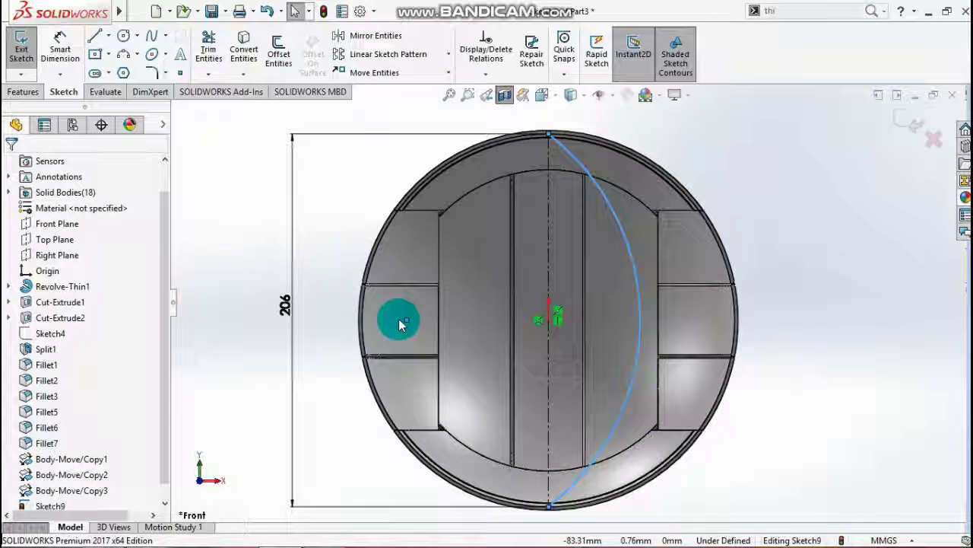
Step: Make the arc's centre point coincident with the origin
{"action": "left_click", "coordinate": [408, 320]}
{"action": "left_click", "coordinate": [557, 322]}
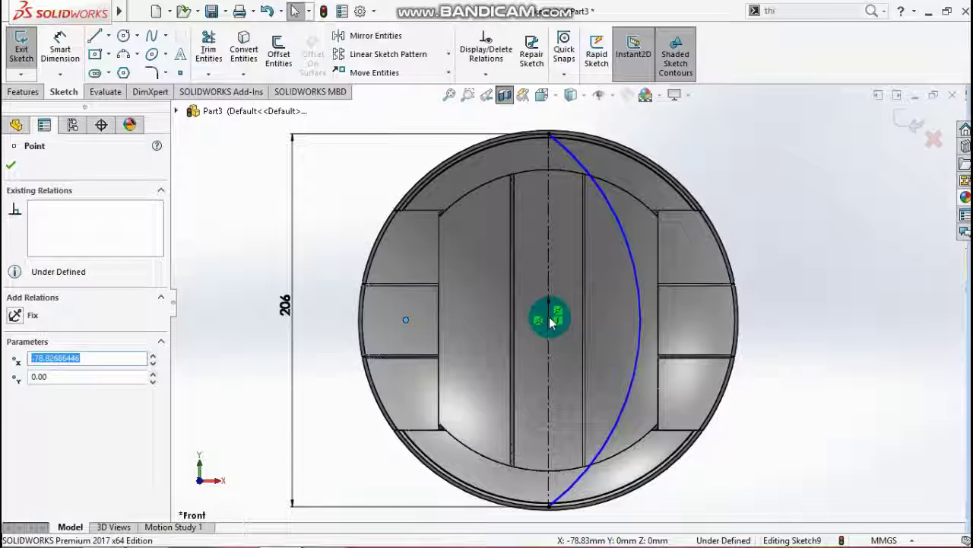
{"action": "left_click", "coordinate": [14, 430]}
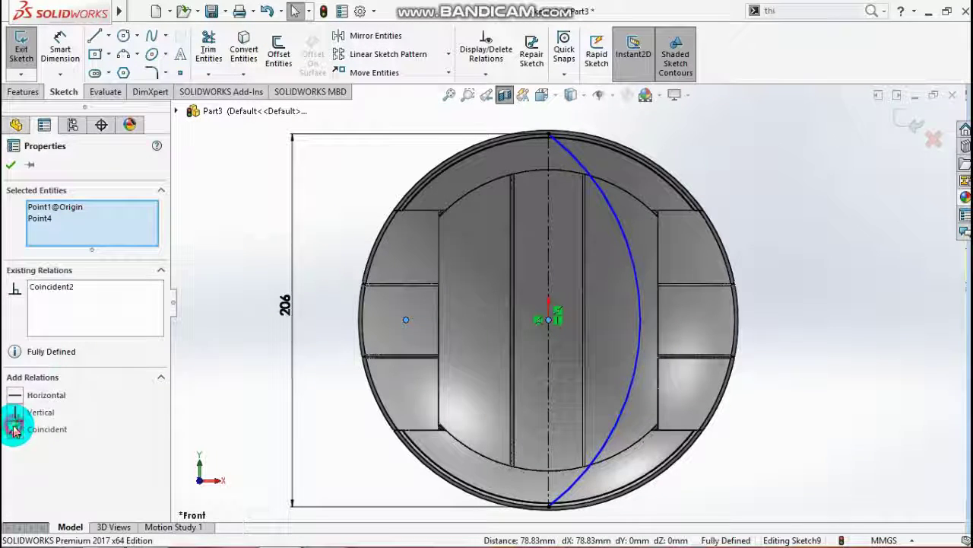
{"action": "left_click", "coordinate": [11, 166]}
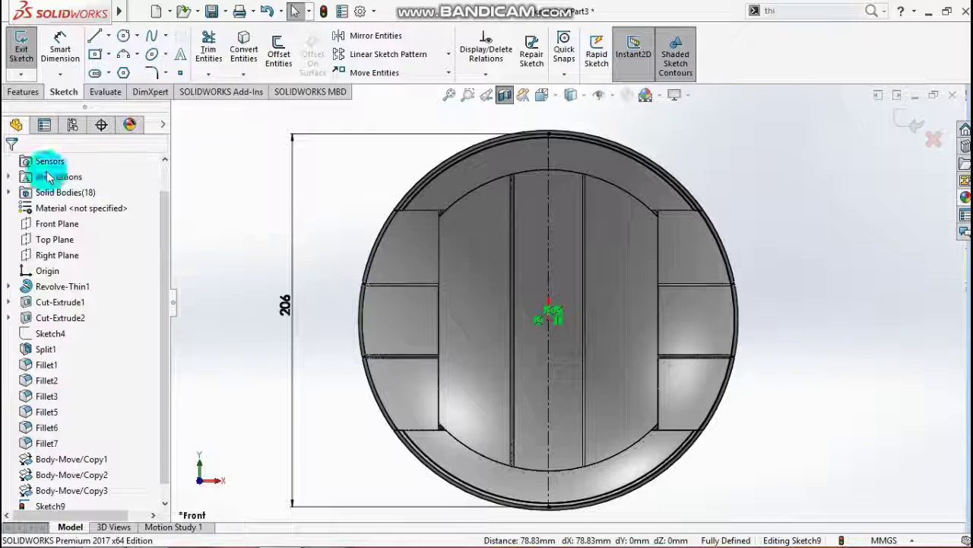
Step: Exit the semicircular arc sketch and revolve it 360 degrees about its construction line as a surface
{"action": "left_click", "coordinate": [905, 128]}
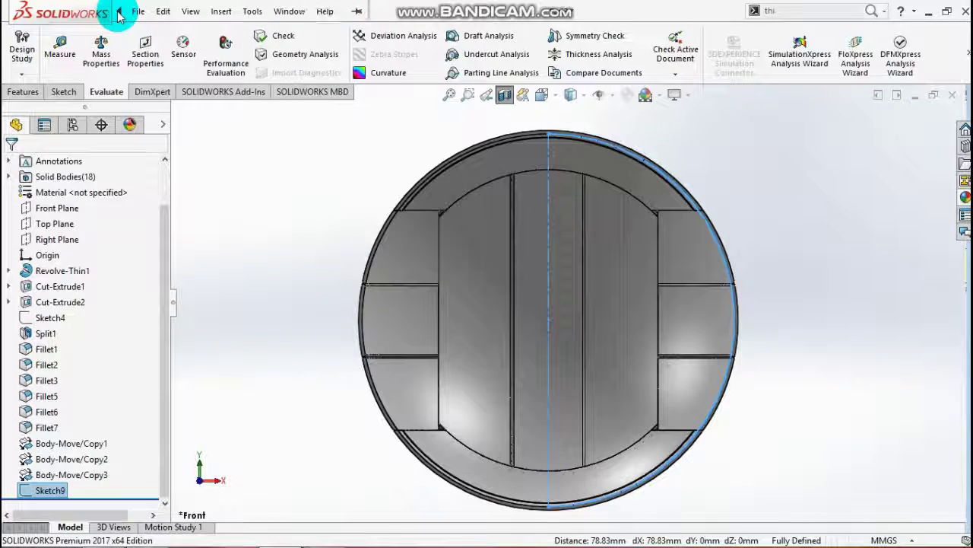
{"action": "left_click", "coordinate": [220, 11]}
{"action": "mouse_move", "coordinate": [344, 155]}
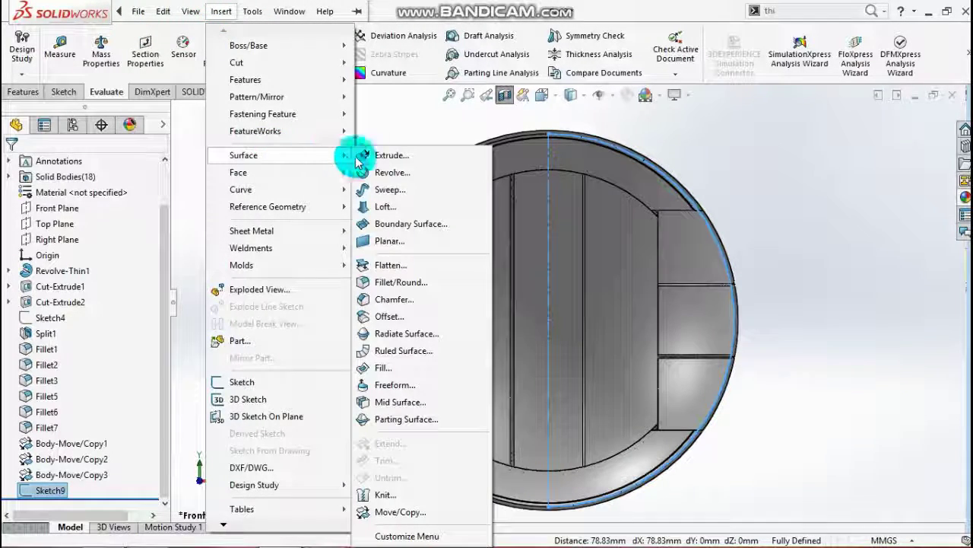
{"action": "left_click", "coordinate": [391, 173]}
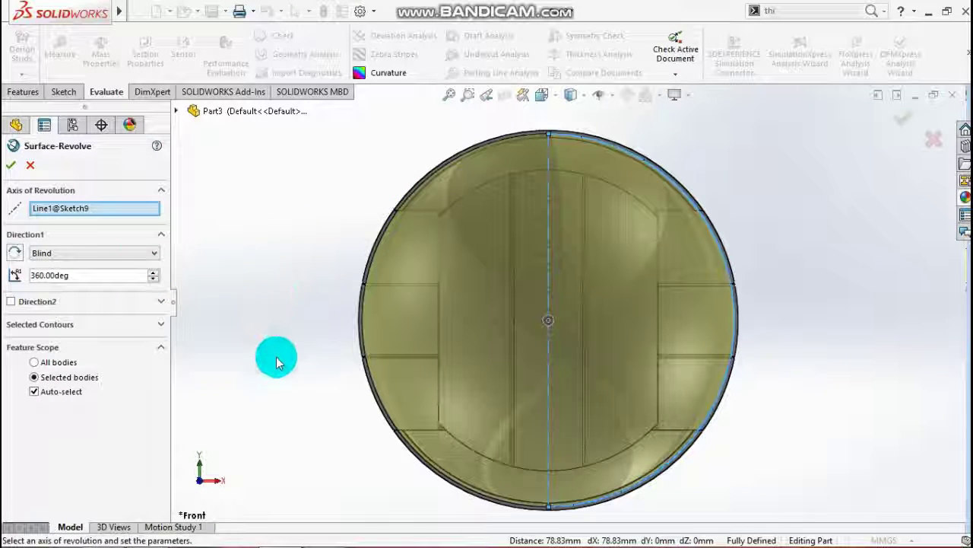
{"action": "middle_click_drag", "start_coordinate": [276, 361], "coordinate": [200, 378]}
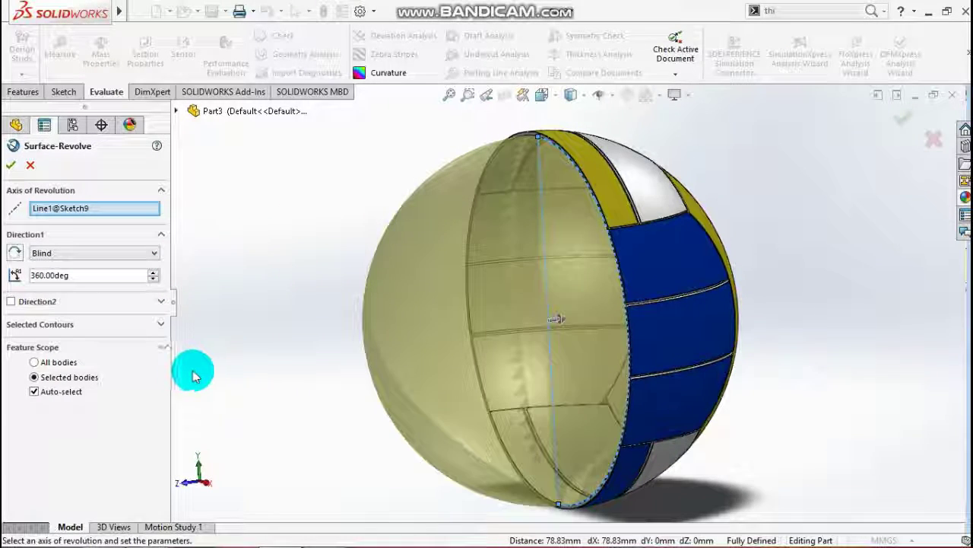
{"action": "left_click", "coordinate": [11, 167]}
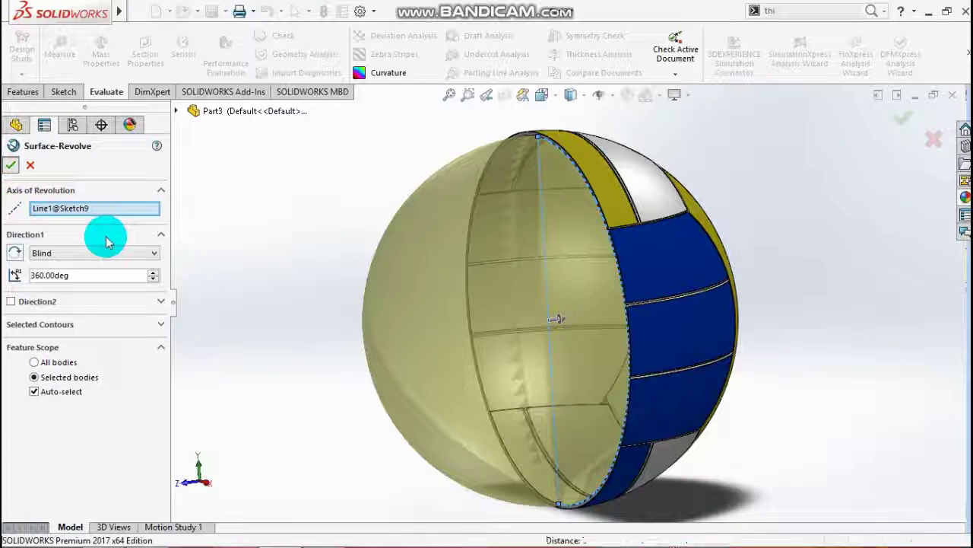
Step: Thicken the revolved spherical surface by 0.50 mm on side 1, with Merge result turned off
{"action": "left_click", "coordinate": [788, 10]}
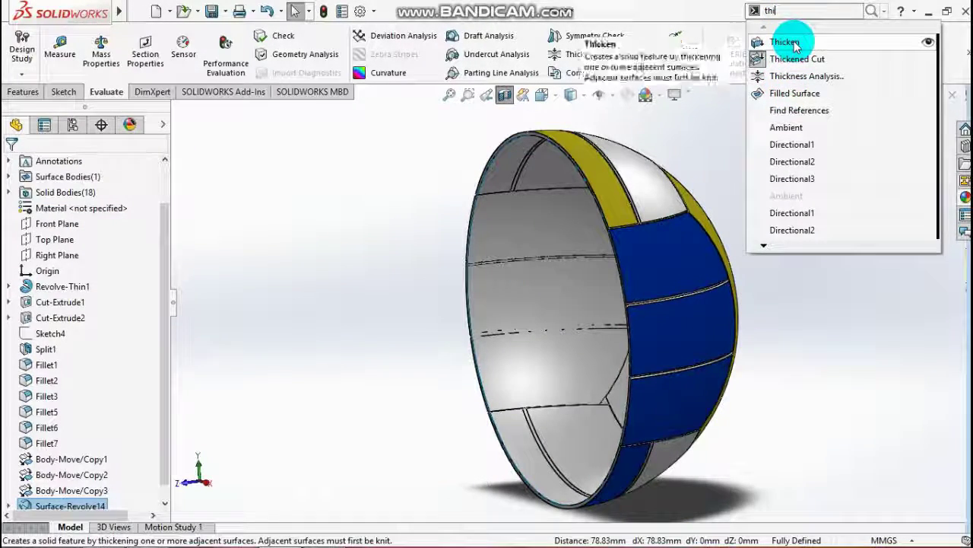
{"action": "left_click", "coordinate": [772, 42]}
{"action": "left_click", "coordinate": [38, 241]}
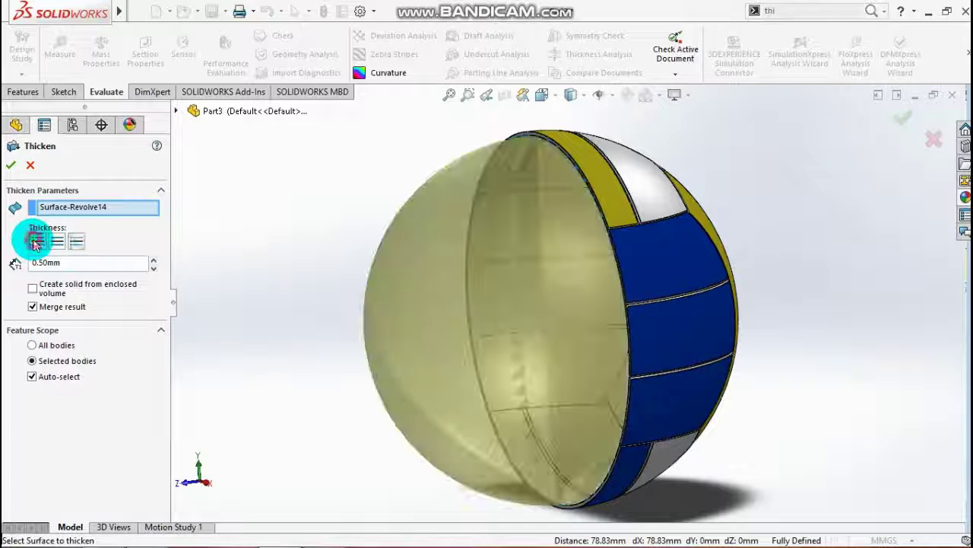
{"action": "left_click", "coordinate": [73, 261]}
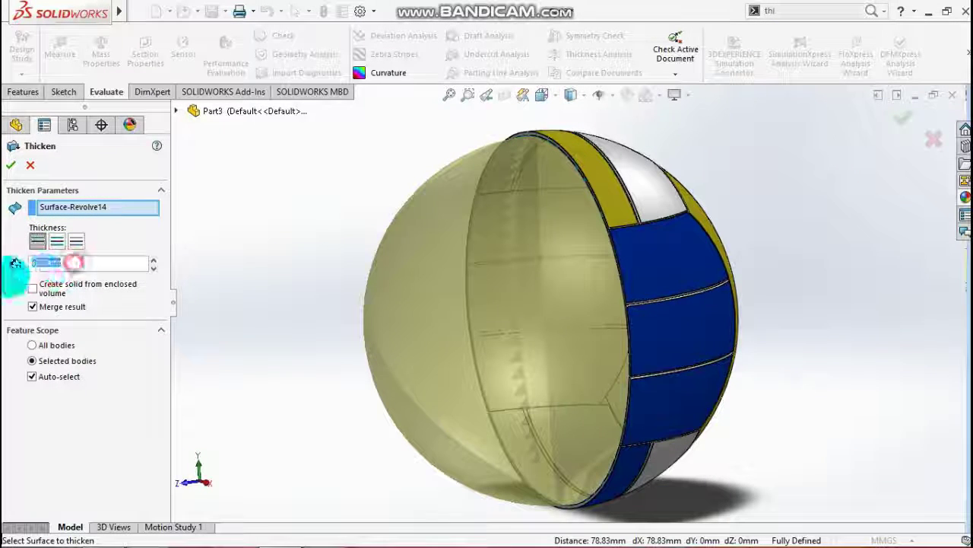
{"action": "left_click", "coordinate": [29, 308]}
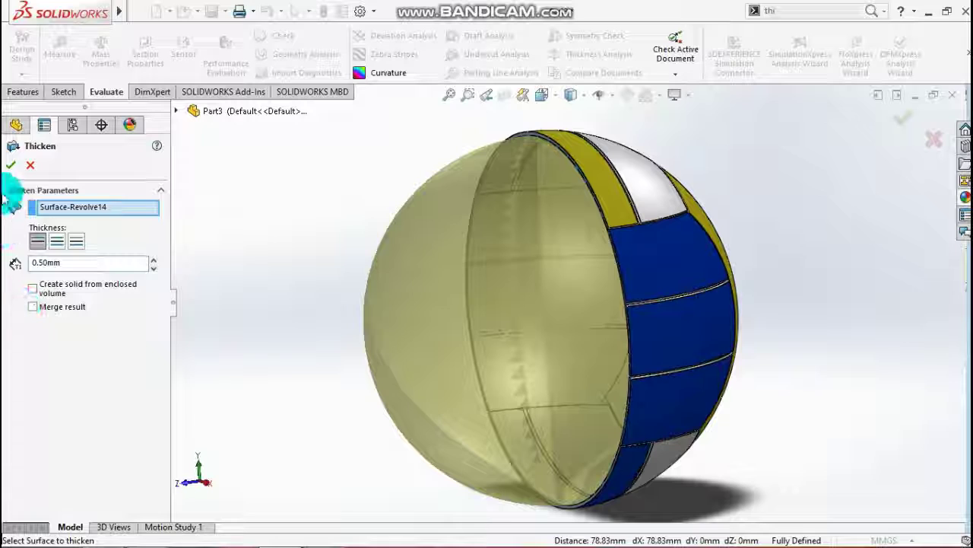
{"action": "left_click", "coordinate": [13, 165]}
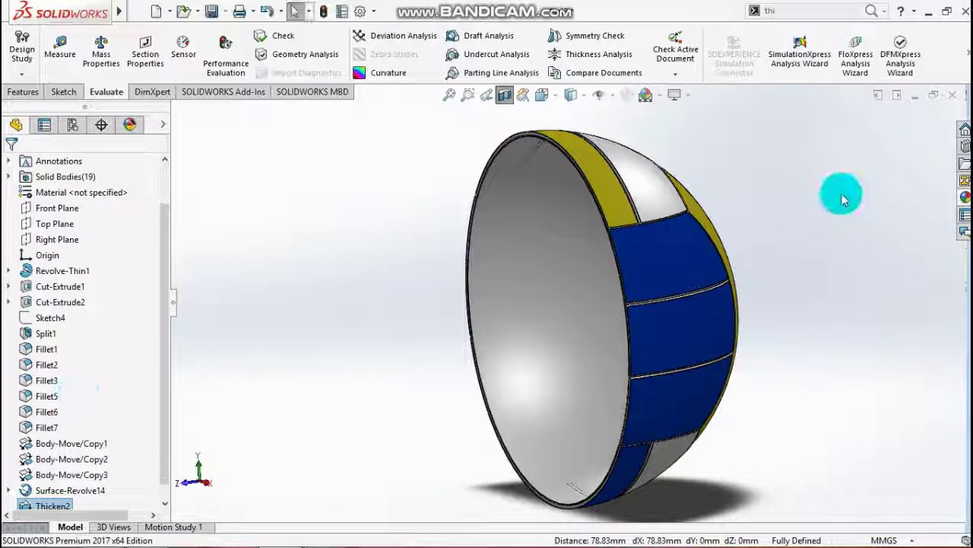
Step: Turn off the section view and apply a dark PW-MT textured appearance to the thickened inner shell
{"action": "middle_click_drag", "start_coordinate": [699, 276], "coordinate": [822, 282]}
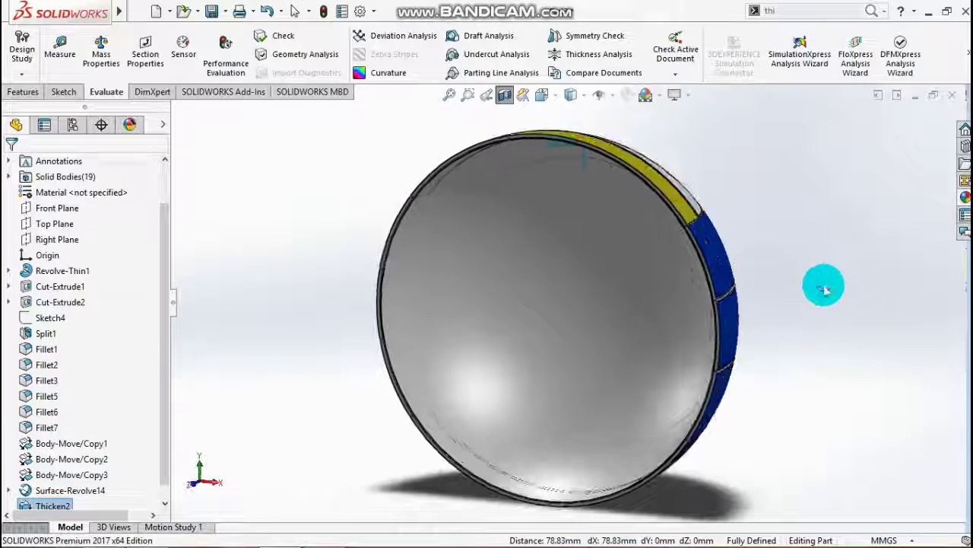
{"action": "left_click", "coordinate": [506, 96]}
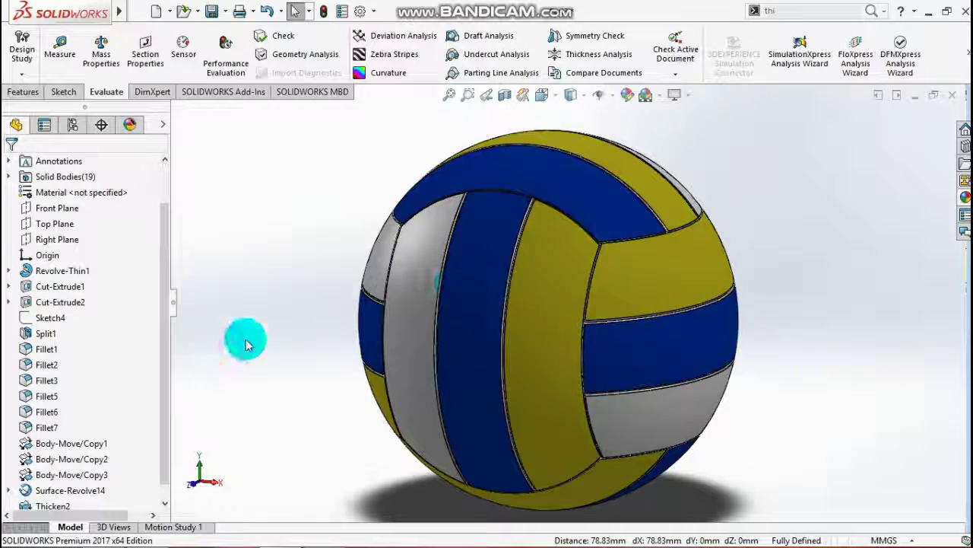
{"action": "left_click_drag", "start_coordinate": [166, 364], "coordinate": [148, 404]}
{"action": "left_click", "coordinate": [53, 490]}
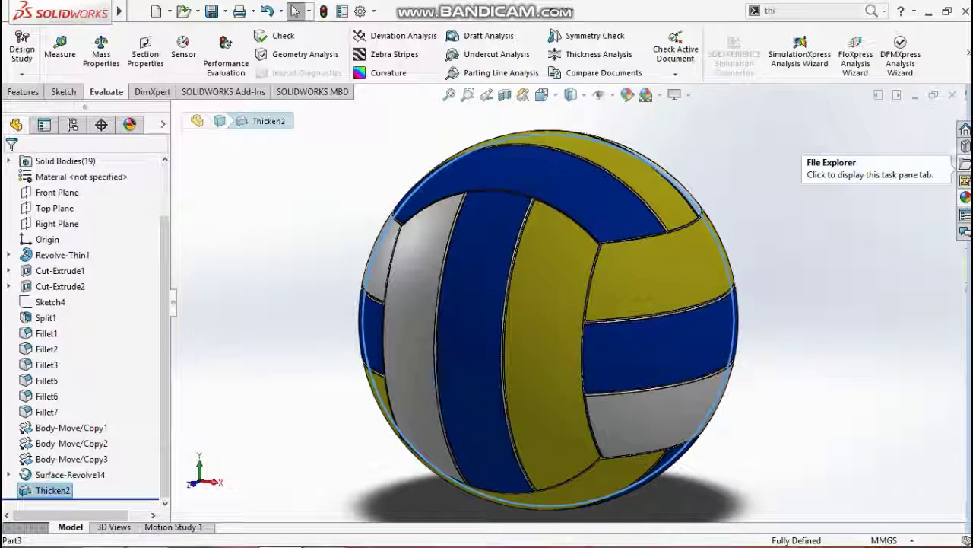
{"action": "left_click", "coordinate": [964, 197]}
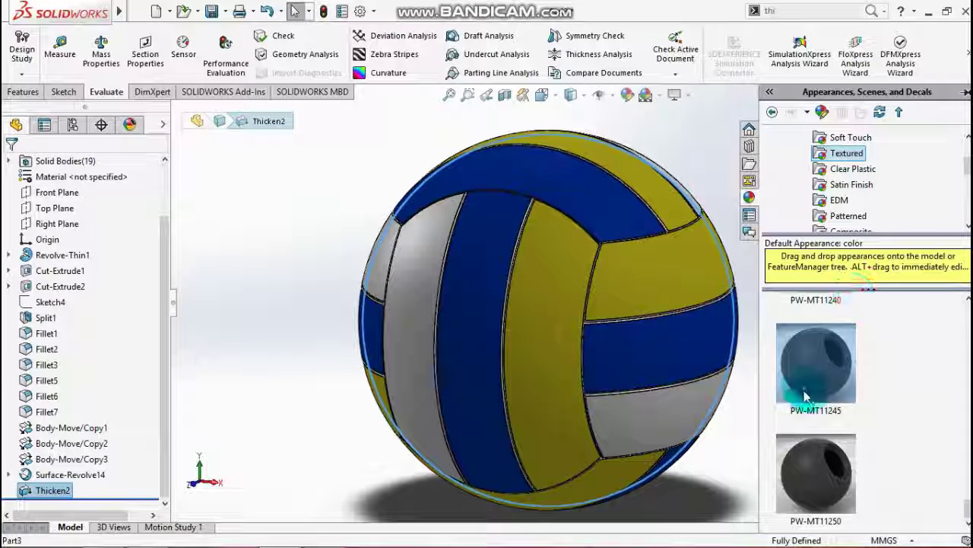
{"action": "scroll", "coordinate": [874, 460], "scroll_direction": "down", "scroll_amount": 1}
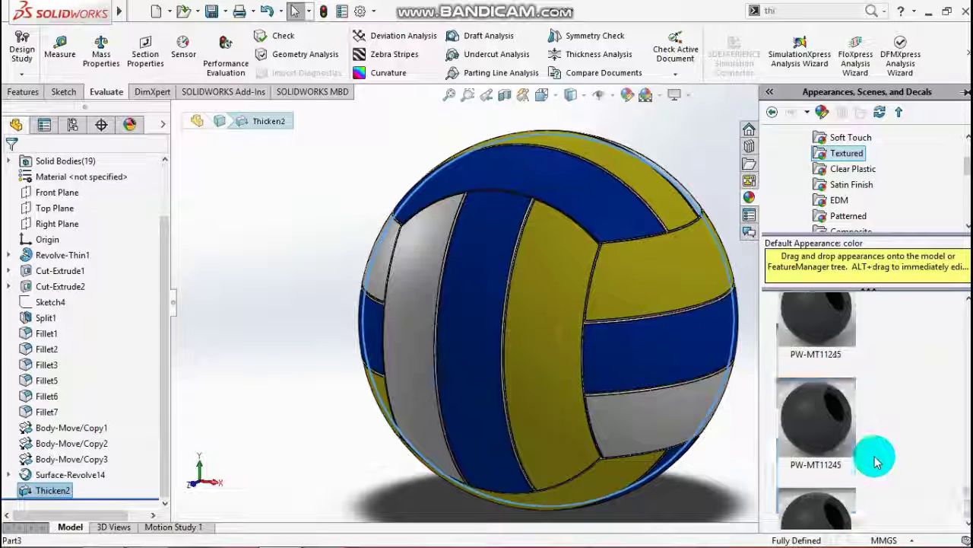
{"action": "scroll", "coordinate": [857, 444], "scroll_direction": "up", "scroll_amount": 2}
{"action": "left_click", "coordinate": [812, 424]}
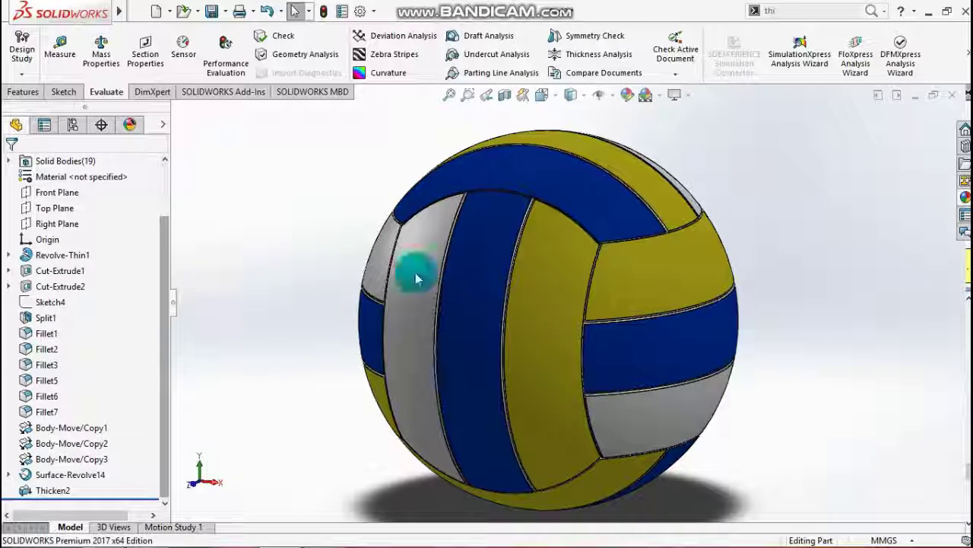
Step: Hide the feature tree and fit the whole ball in the isometric view
{"action": "left_click", "coordinate": [450, 95]}
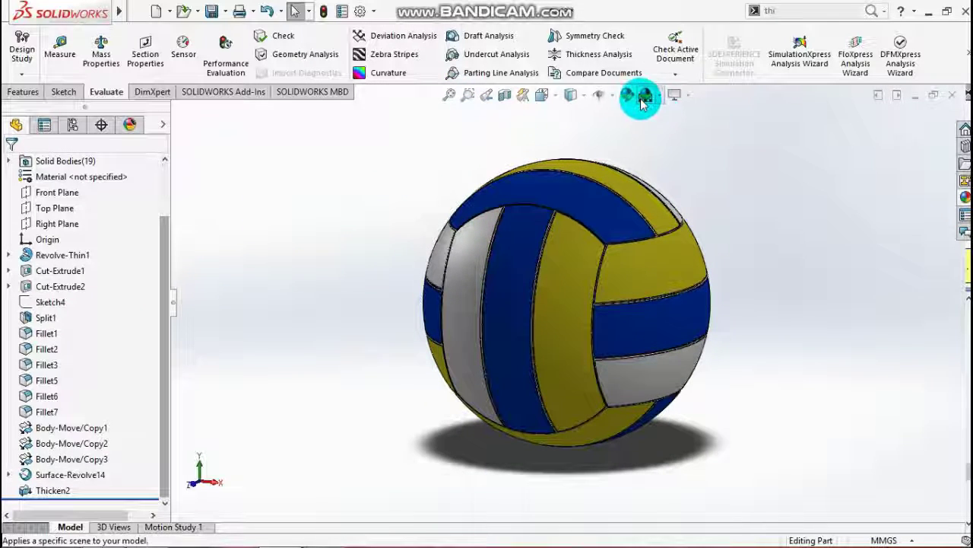
{"action": "left_click", "coordinate": [173, 301]}
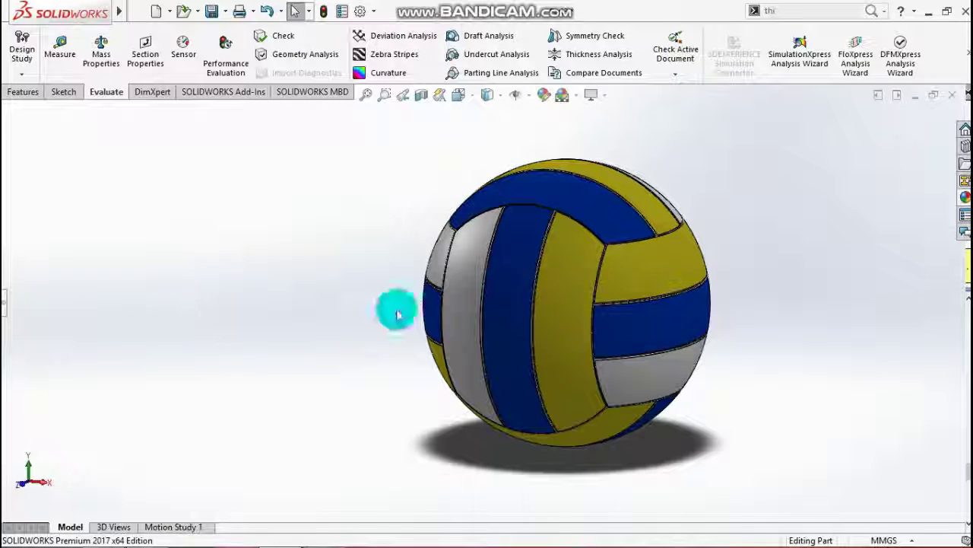
{"action": "key", "text": "f"}
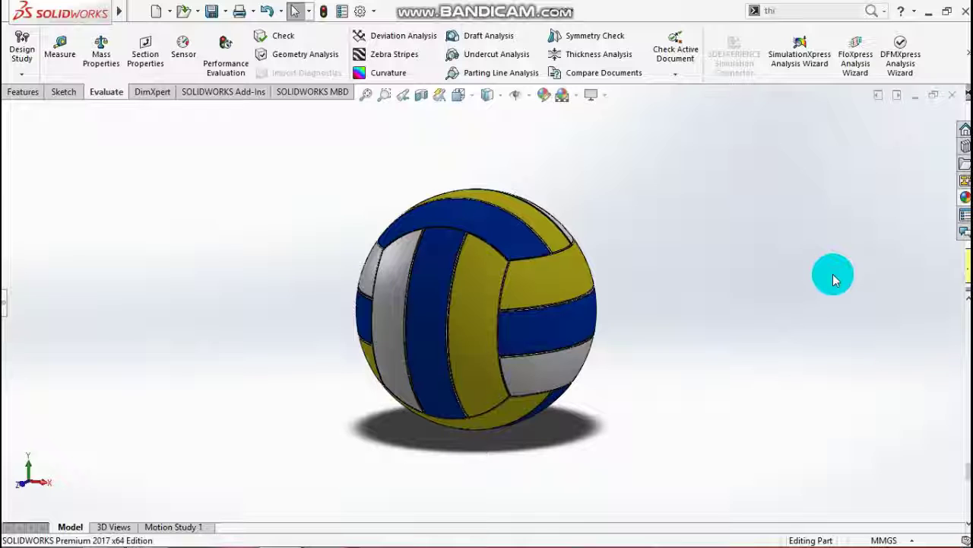
{"action": "key", "text": "ctrl+7"}
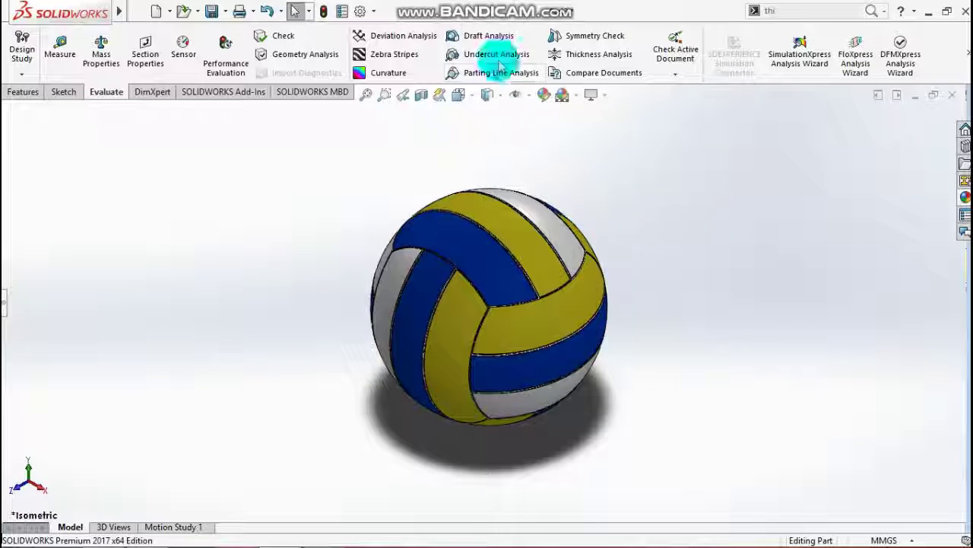
Step: Preview the ball in Shaded display without edges, and switch back to Shaded With Edges
{"action": "left_click", "coordinate": [488, 94]}
{"action": "left_click", "coordinate": [490, 135]}
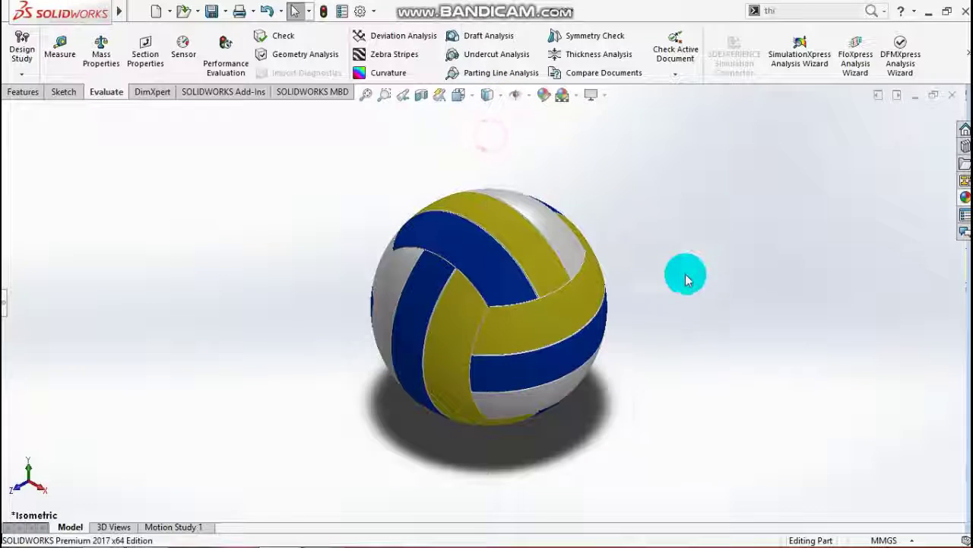
{"action": "middle_click_drag", "start_coordinate": [734, 316], "coordinate": [707, 358]}
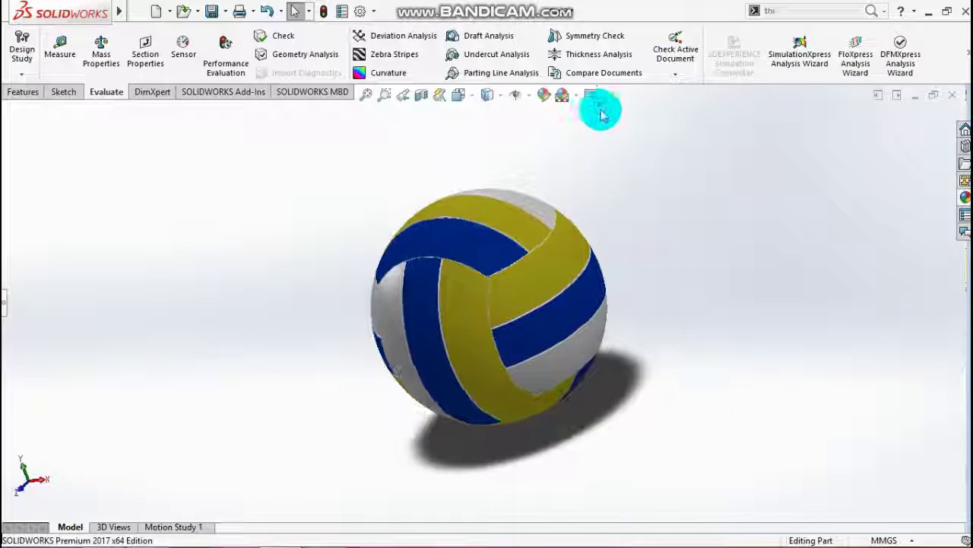
{"action": "left_click", "coordinate": [487, 94]}
{"action": "left_click", "coordinate": [489, 114]}
Step: Return the ball to the isometric view
{"action": "key", "text": "space"}
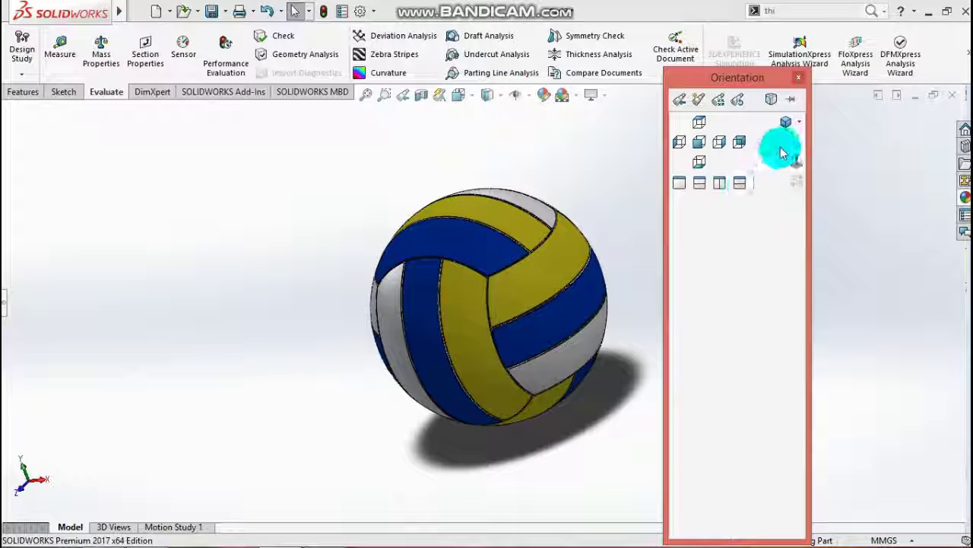
{"action": "key", "text": "Escape"}
{"action": "key", "text": "ctrl+7"}
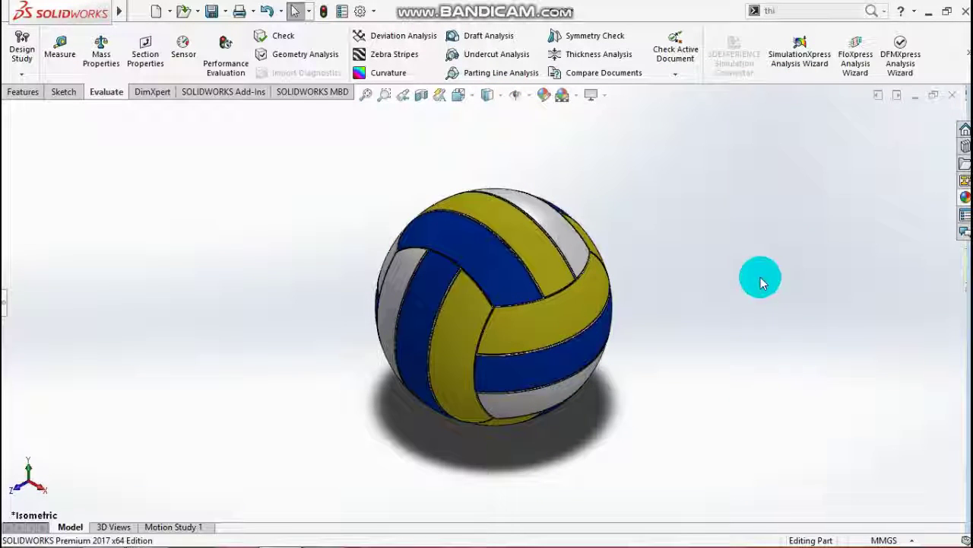
Step: Save the part as "Volley ball" in the part soliwork folder
{"action": "middle_click_drag", "start_coordinate": [543, 261], "coordinate": [679, 332]}
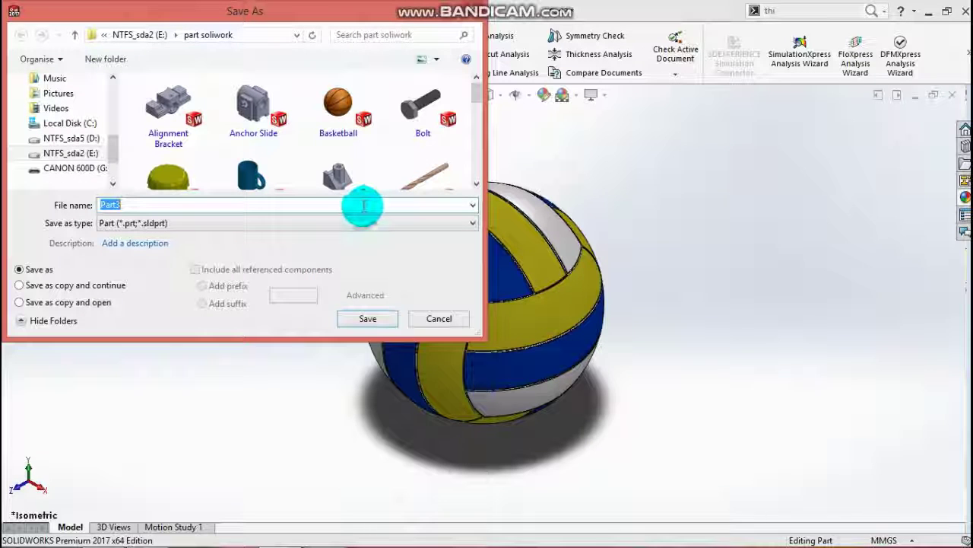
{"action": "type", "text": "Volley ball"}
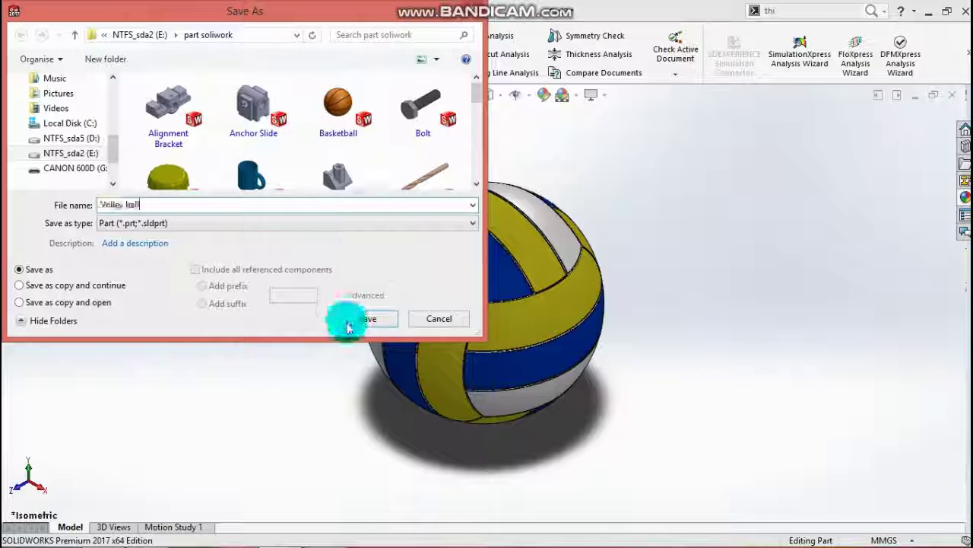
{"action": "left_click", "coordinate": [361, 319]}
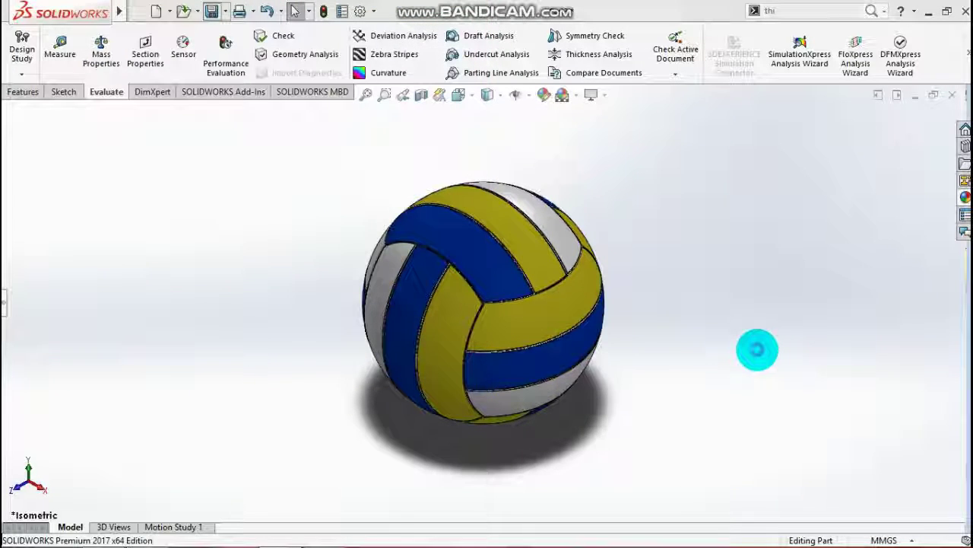